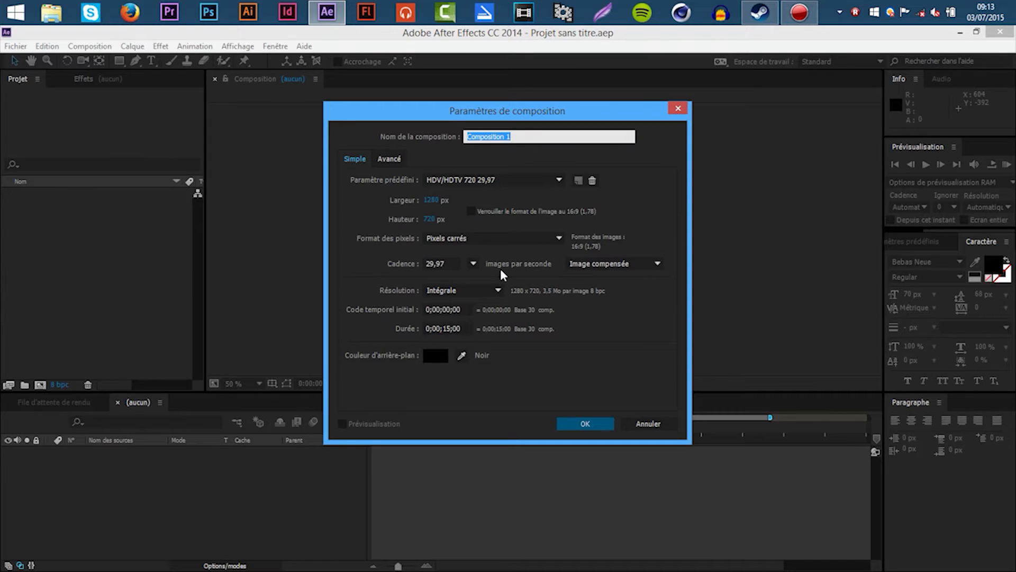
- Create the composition as Firework with the HDV/HDTV 720 29,97 preset and a 15-second duration
text(Firework)
double_click(447, 328)
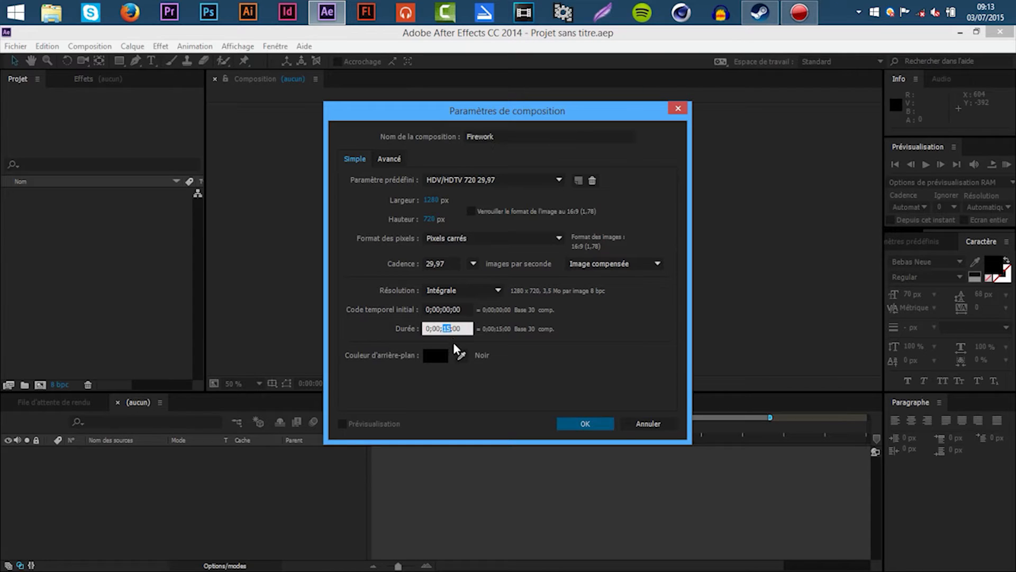
click(613, 425)
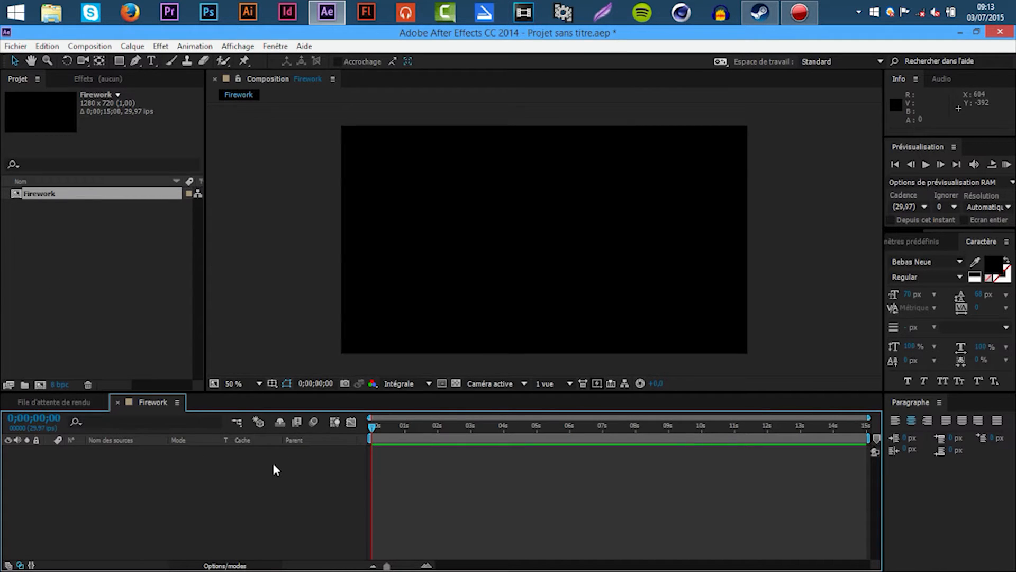
- Add a white composition-sized solid named Fond and lock its layer
key(ctrl+y)
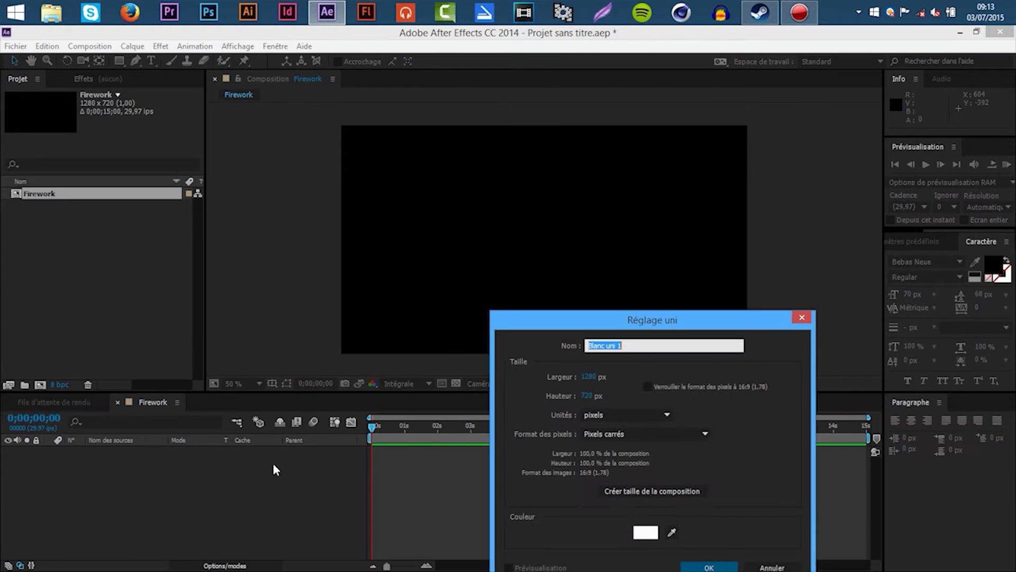
text(Fond)
key(Return)
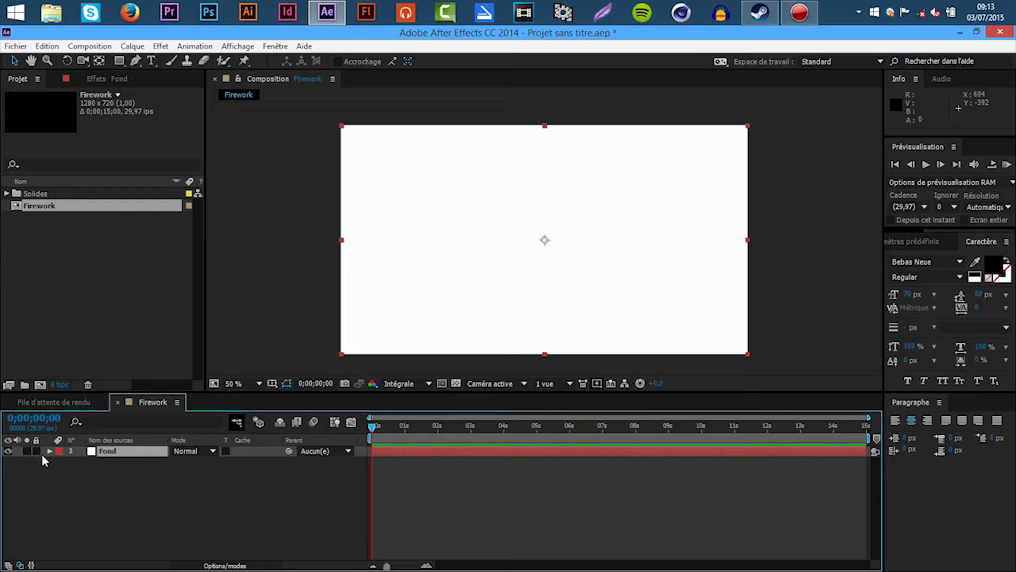
click(37, 450)
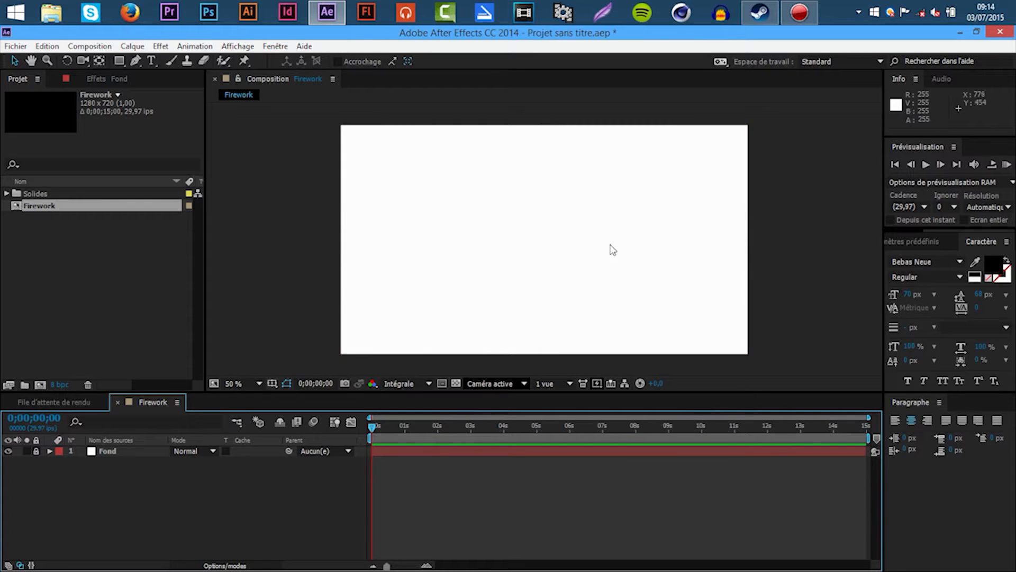
- Display the title/action safe guides over the composition to mark its centre
click(273, 384)
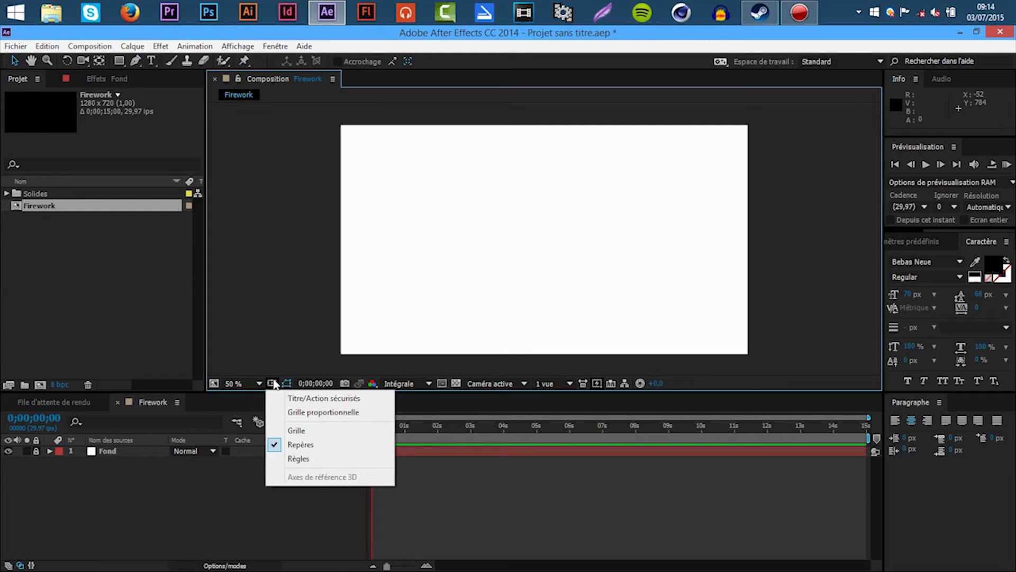
click(292, 401)
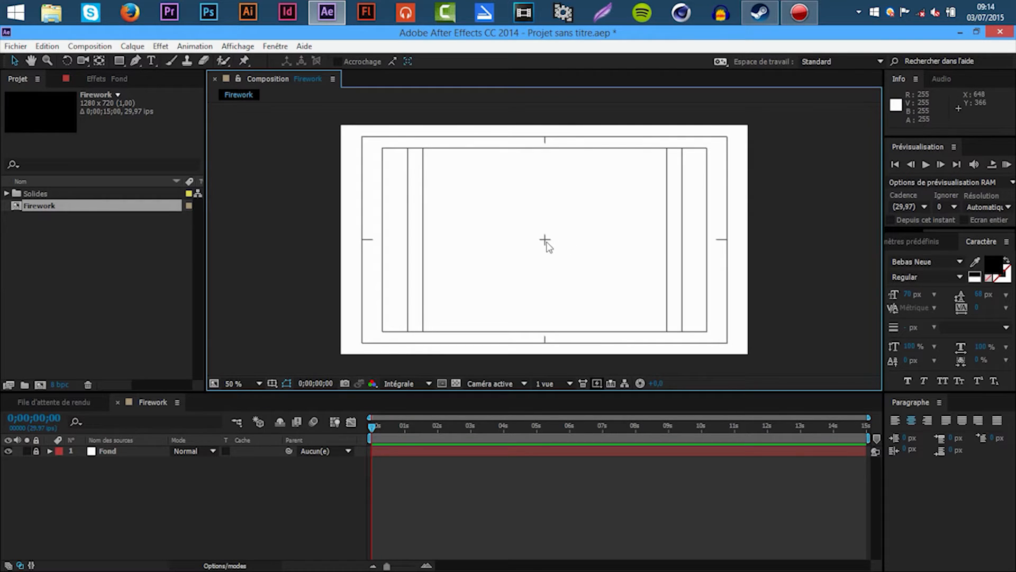
scroll(546, 240, up, 2)
scroll(545, 240, up, 2)
scroll(547, 242, up, 4)
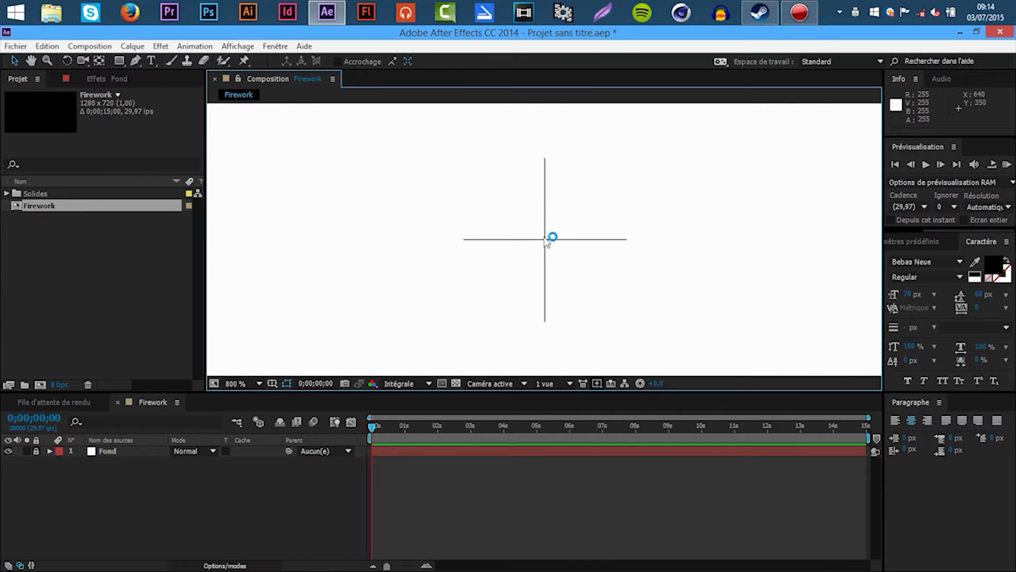
scroll(548, 241, down, 6)
scroll(547, 240, up, 3)
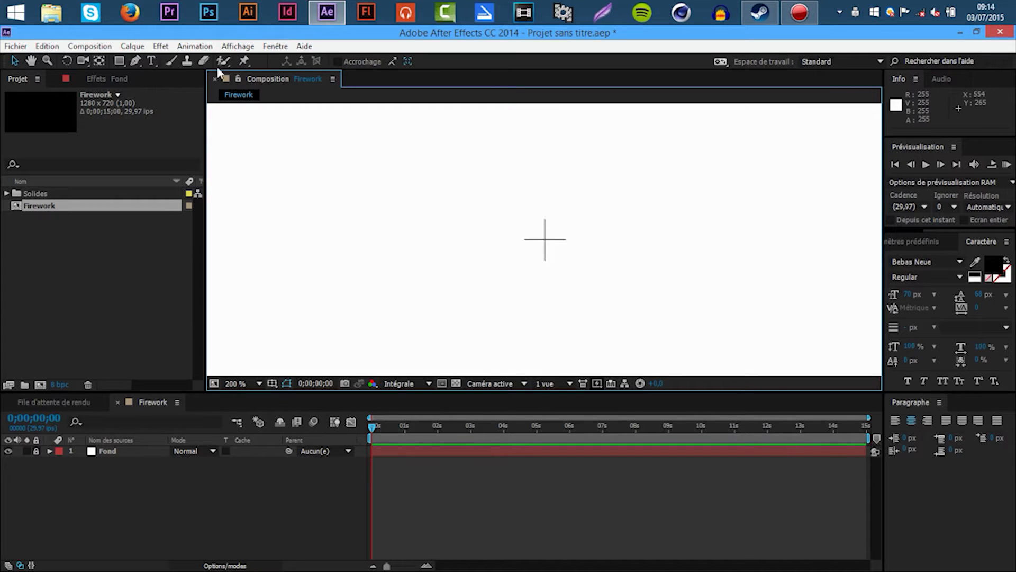
- Draw a short vertical line just above the centre mark with the Pen tool, using a blue 3 px stroke, and deselect it
click(136, 60)
scroll(572, 217, up, 3)
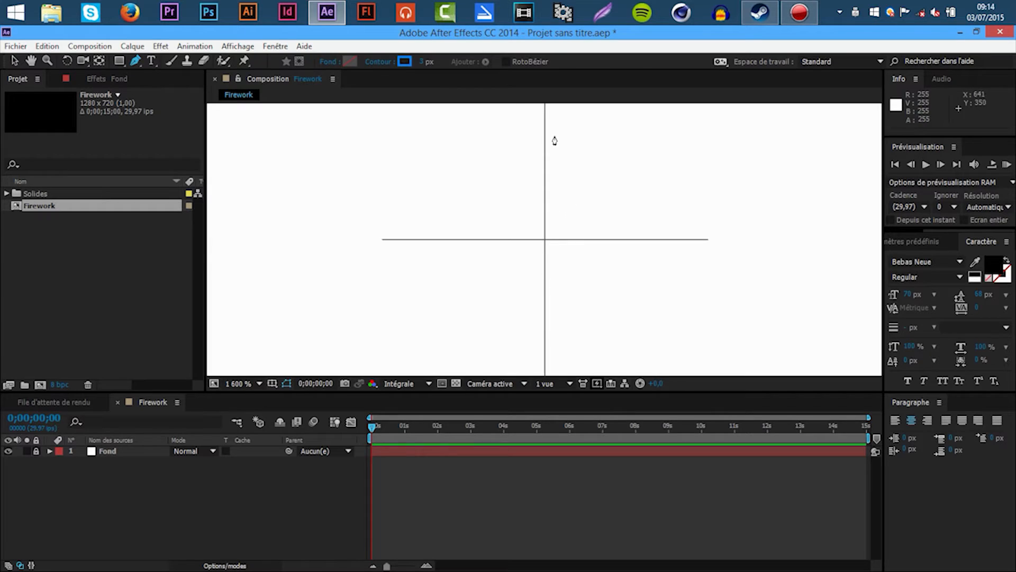
drag(552, 133, 545, 245)
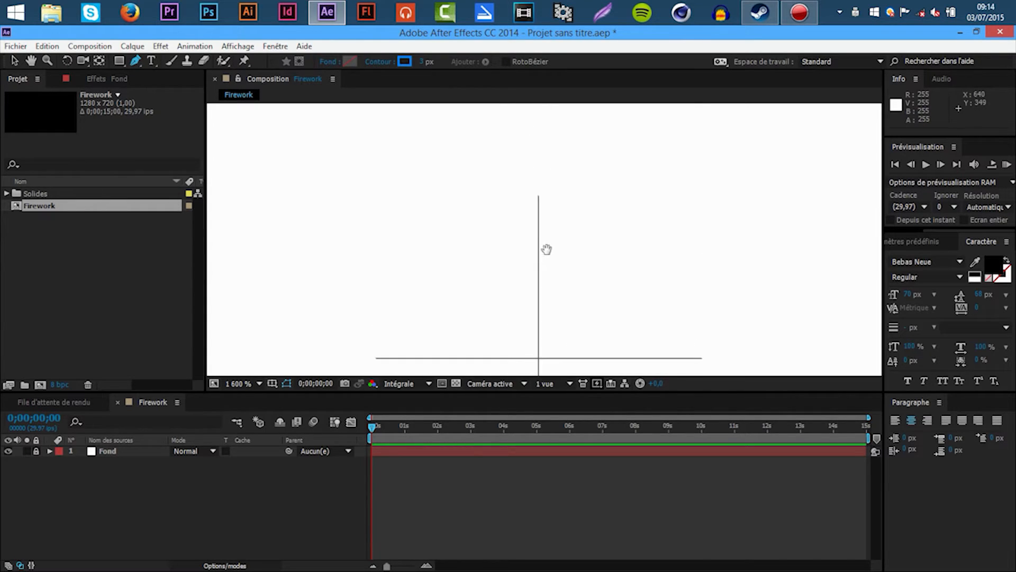
click(537, 195)
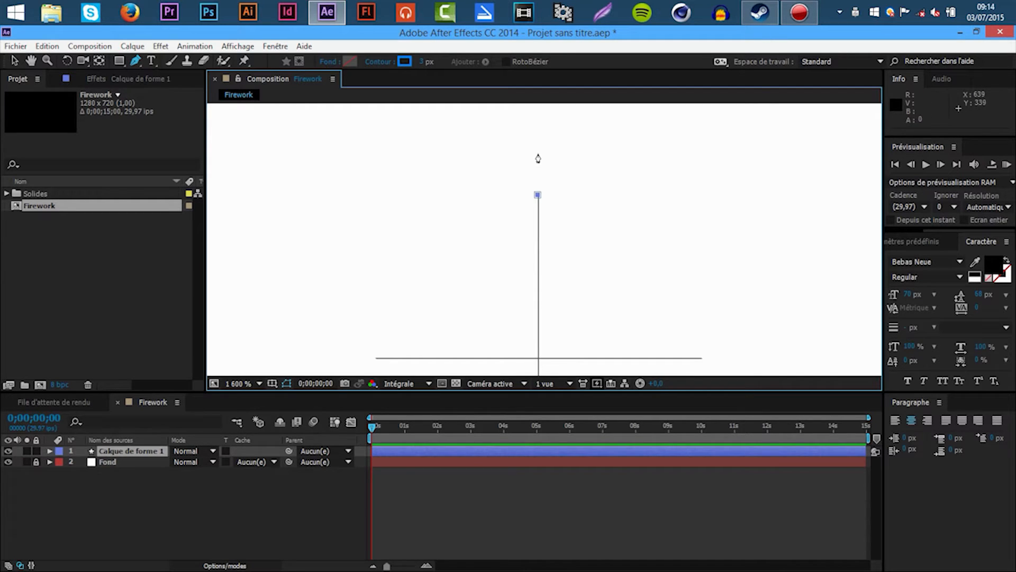
key(ctrl+z)
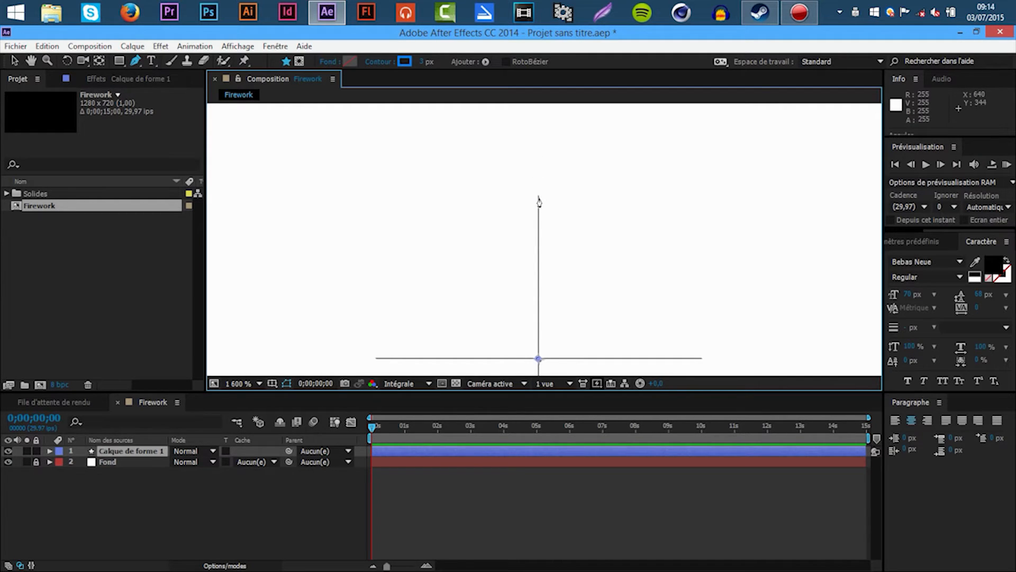
click(538, 197)
key(comma)
key(comma)
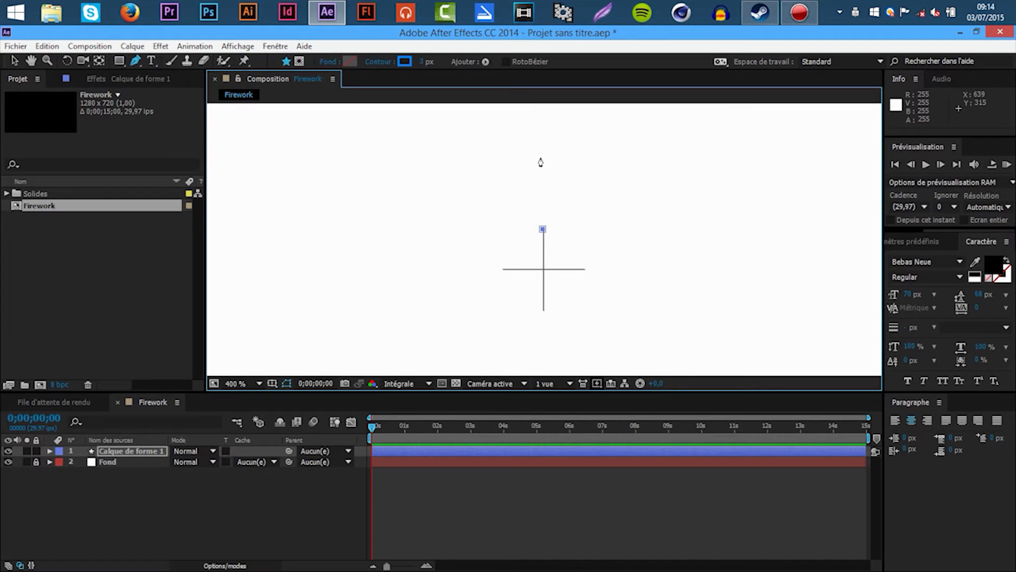
click(542, 156)
scroll(546, 231, up, 2)
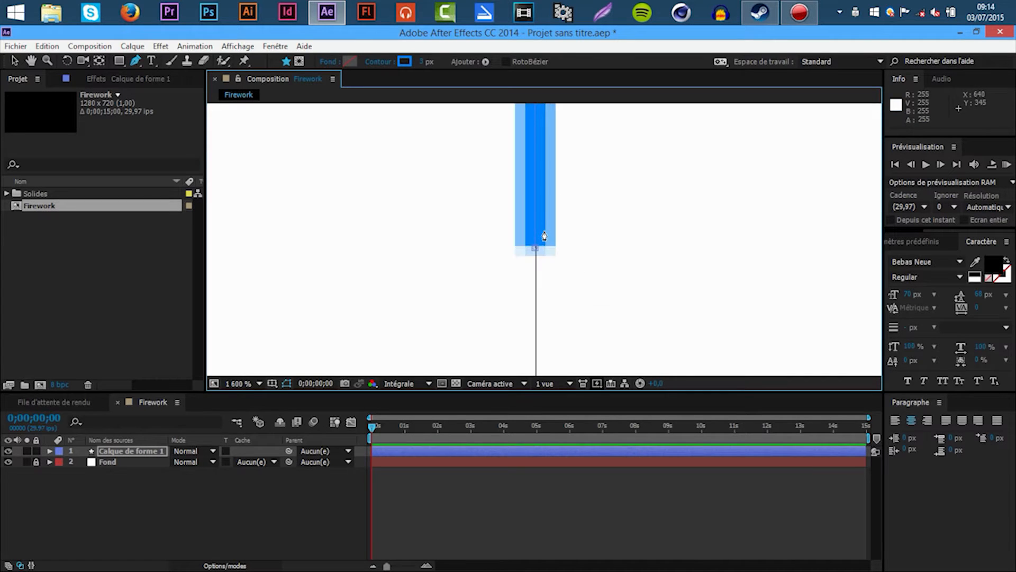
scroll(545, 232, down, 8)
scroll(545, 236, up, 4)
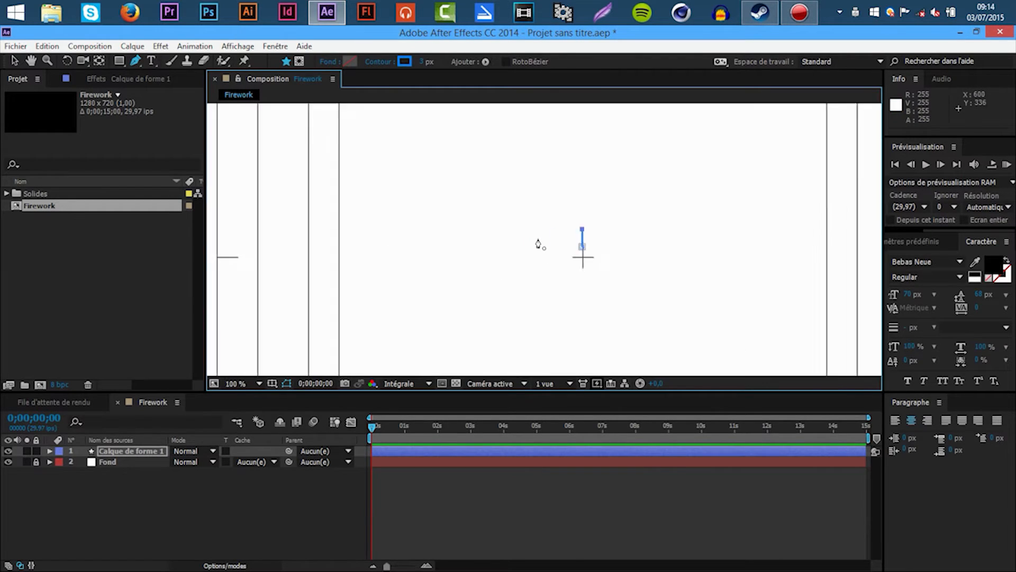
click(254, 489)
- Hide the title/action safe guides in the composition view
key(comma)
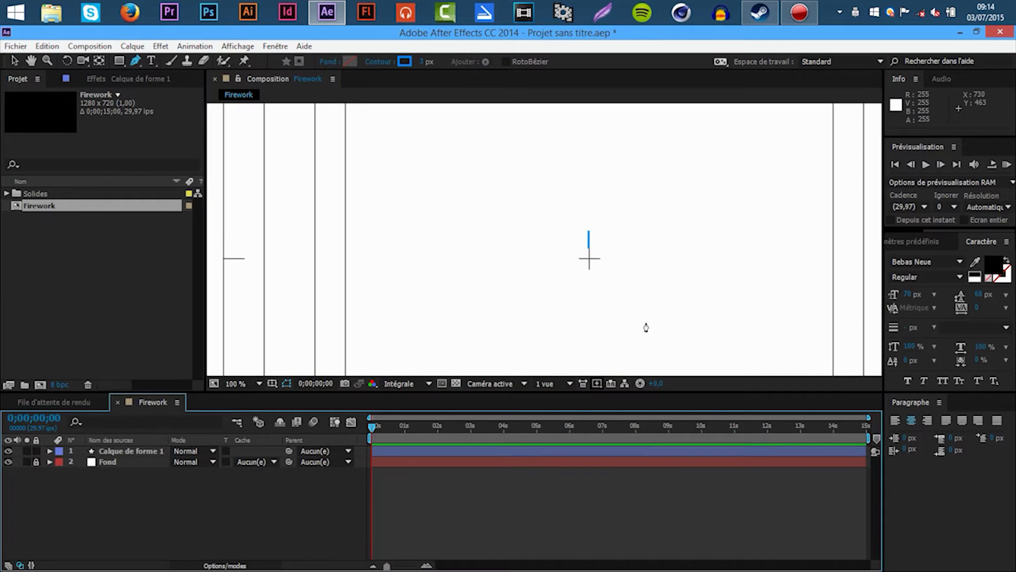
click(242, 382)
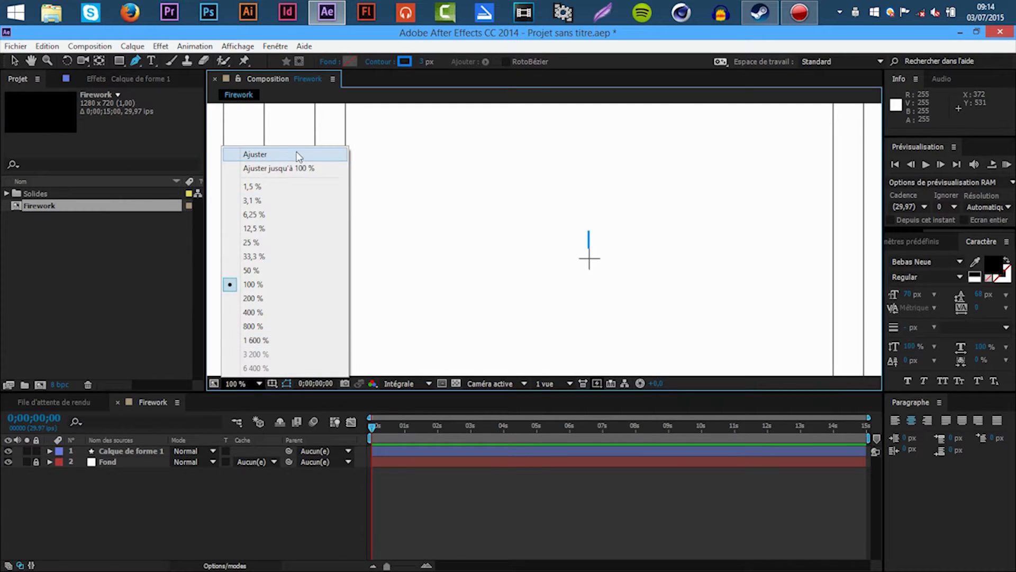
click(250, 154)
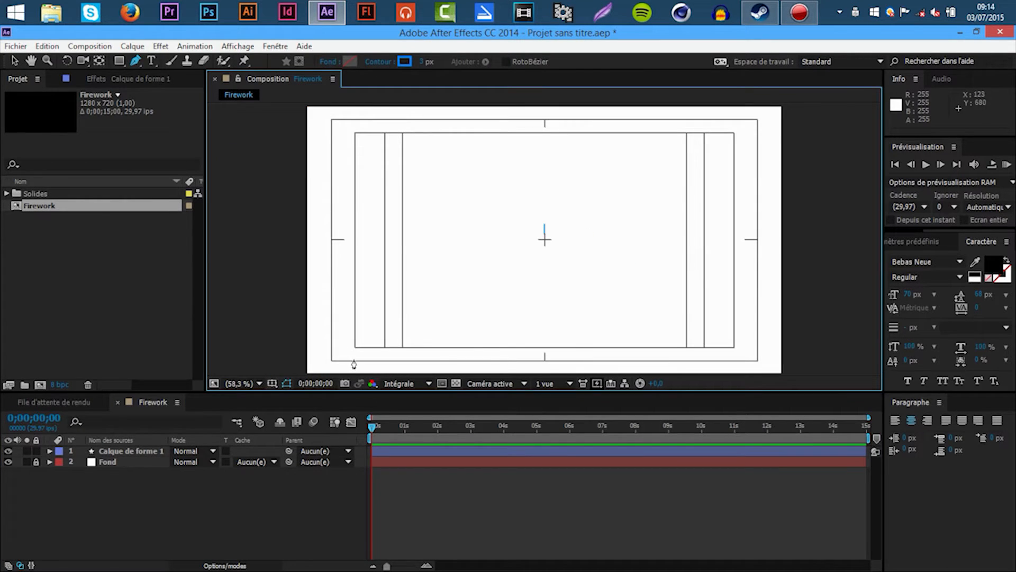
click(272, 383)
click(298, 395)
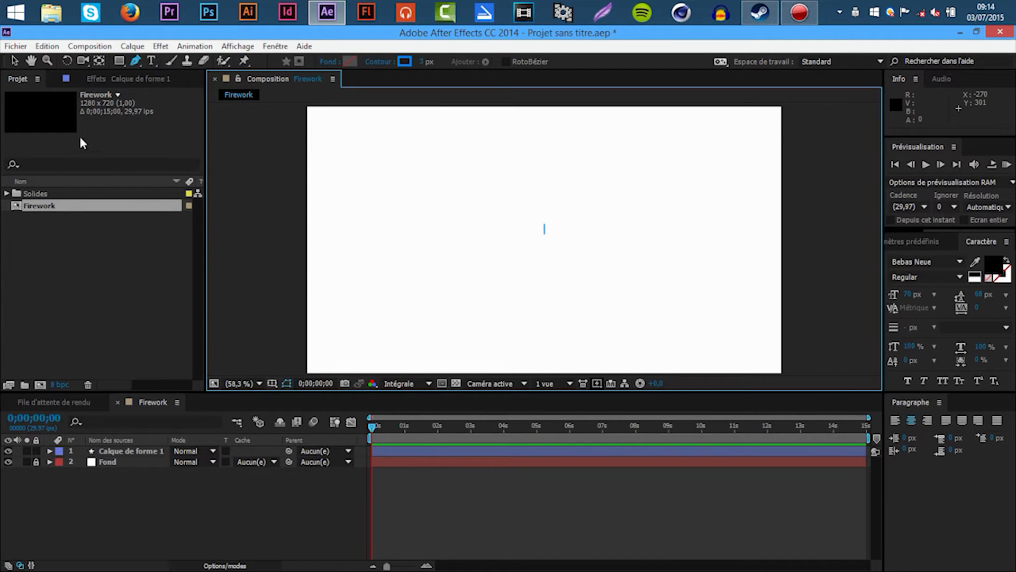
- Lengthen the blue line by moving its upper end point straight upward, and deselect the shape layer
click(16, 59)
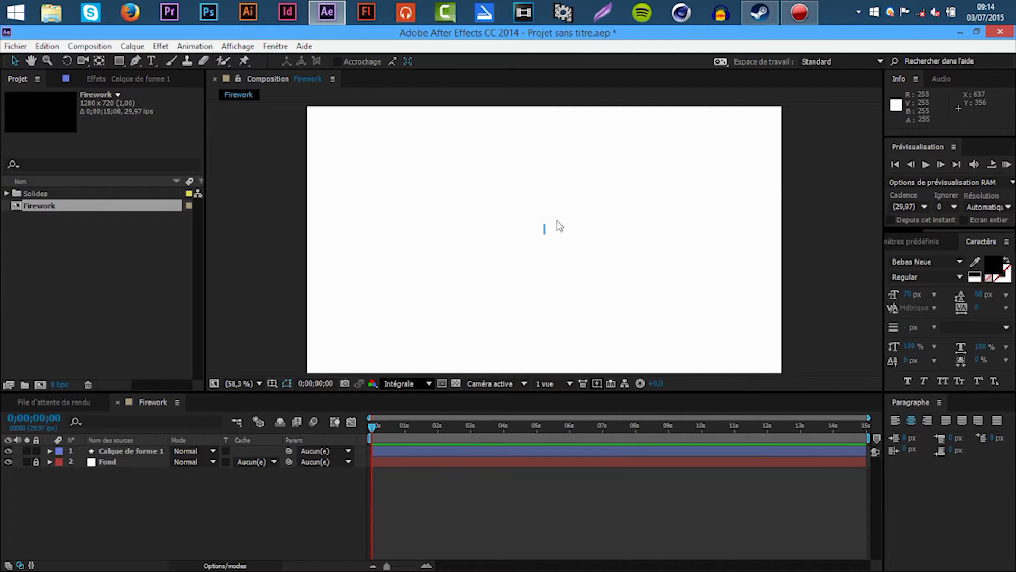
scroll(545, 237, up, 7)
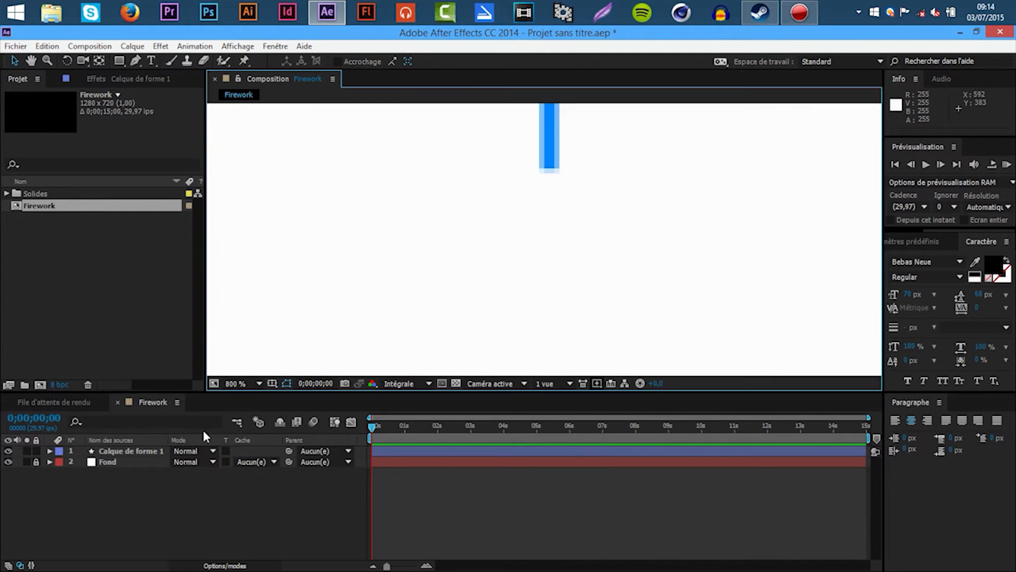
click(148, 449)
drag(642, 134, 603, 318)
key(F2)
key(g)
click(156, 451)
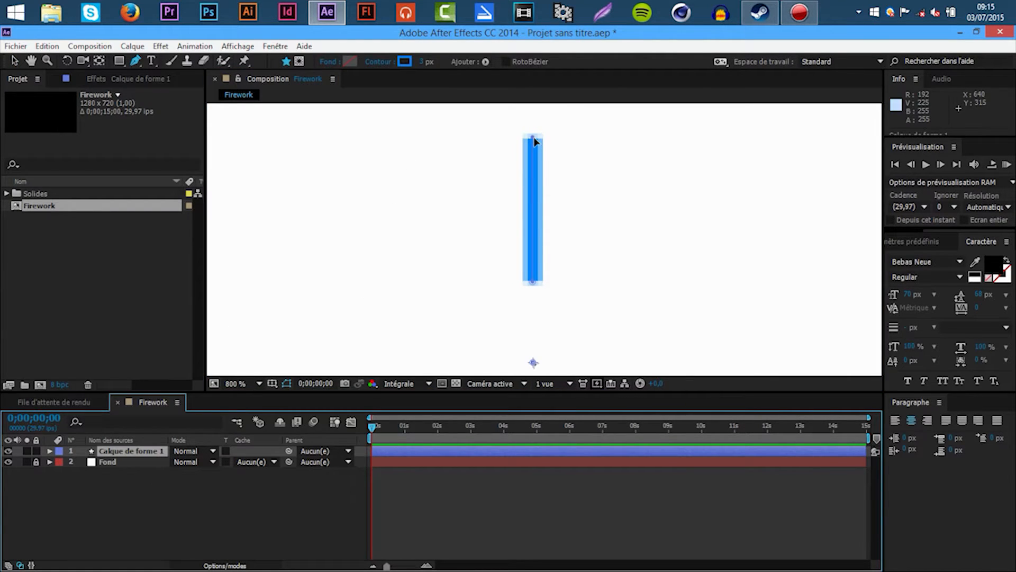
drag(536, 141, 536, 103)
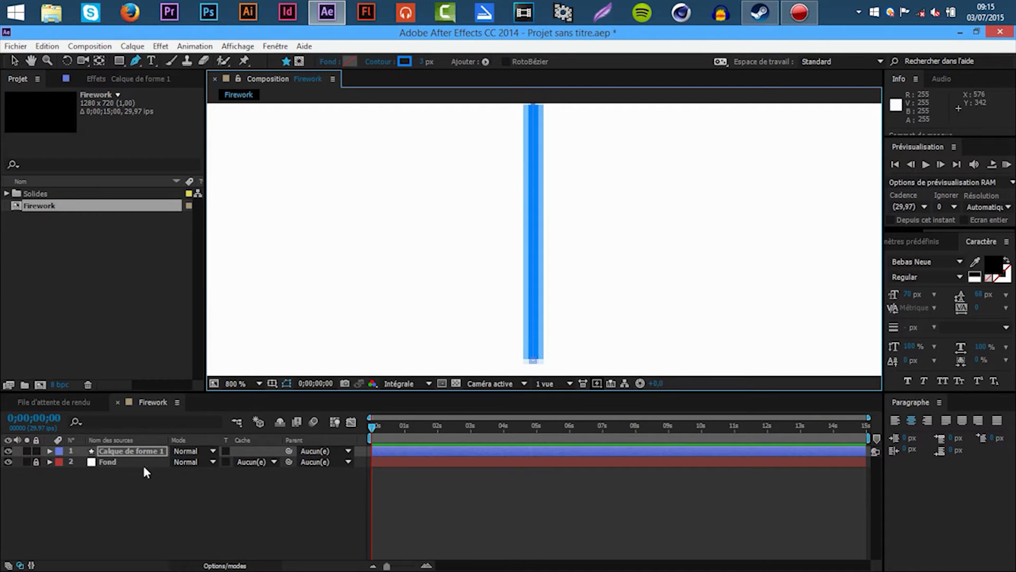
scroll(388, 238, down, 3)
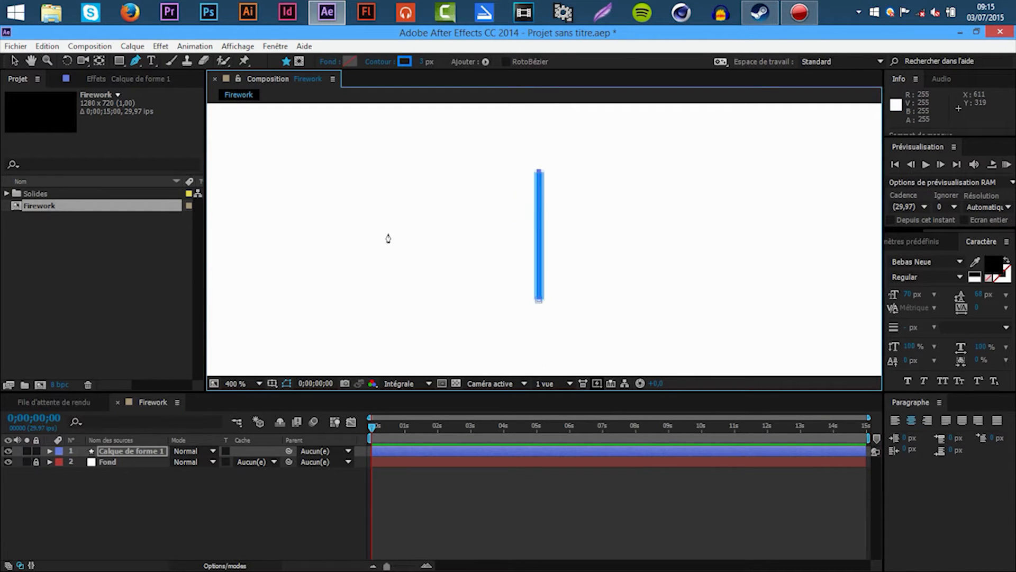
click(243, 557)
- Add a Trim Paths modifier (Raccorder les tracés) to the contents of Calque de forme 1
scroll(538, 200, down, 4)
click(254, 384)
click(300, 154)
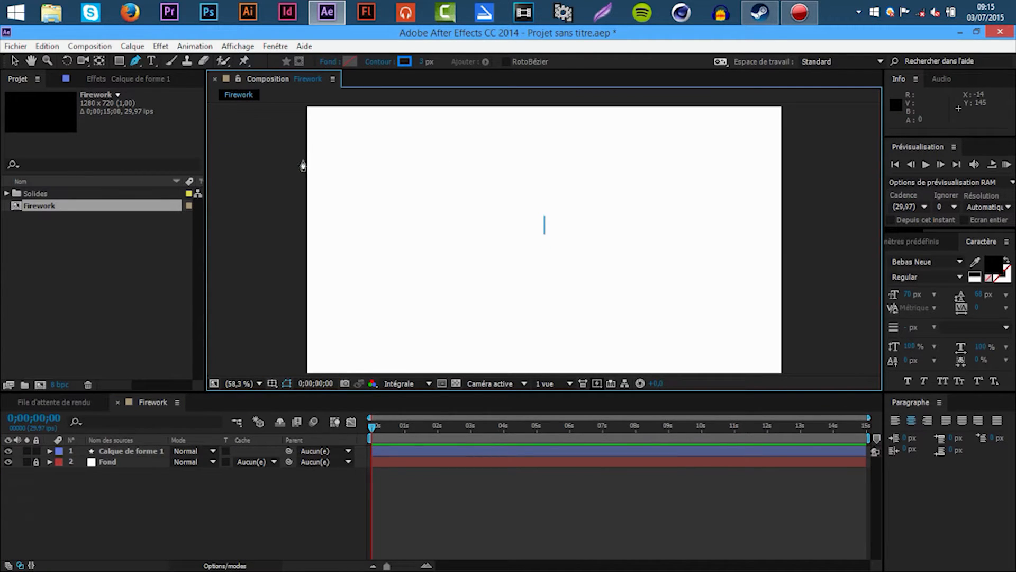
click(50, 451)
click(59, 462)
click(50, 451)
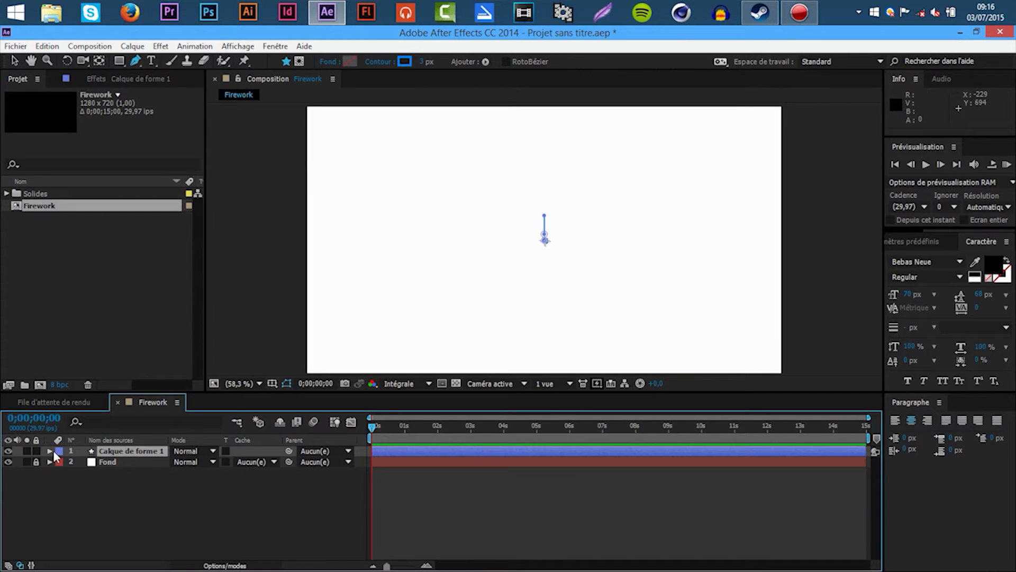
key(F2)
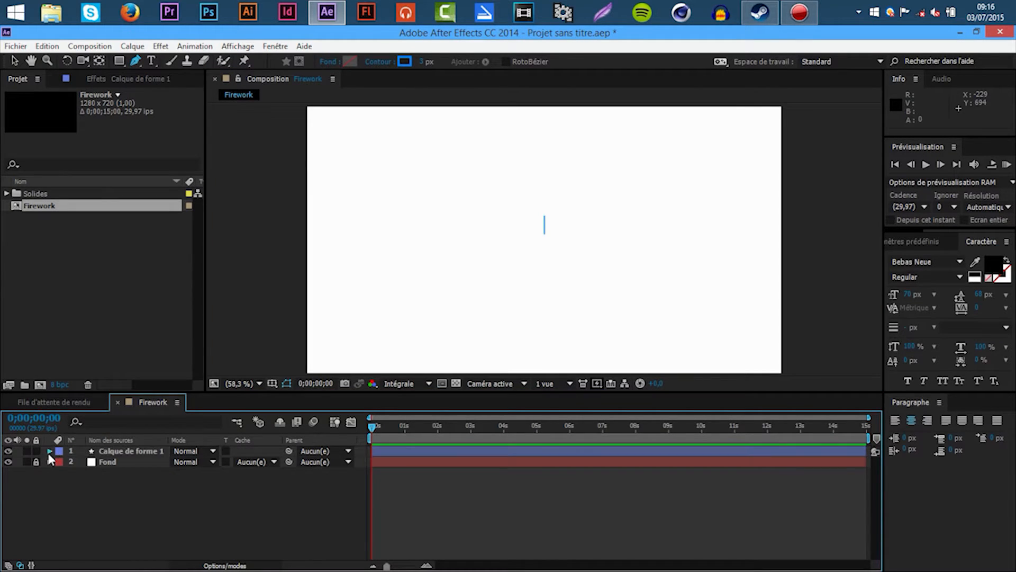
click(49, 451)
click(275, 462)
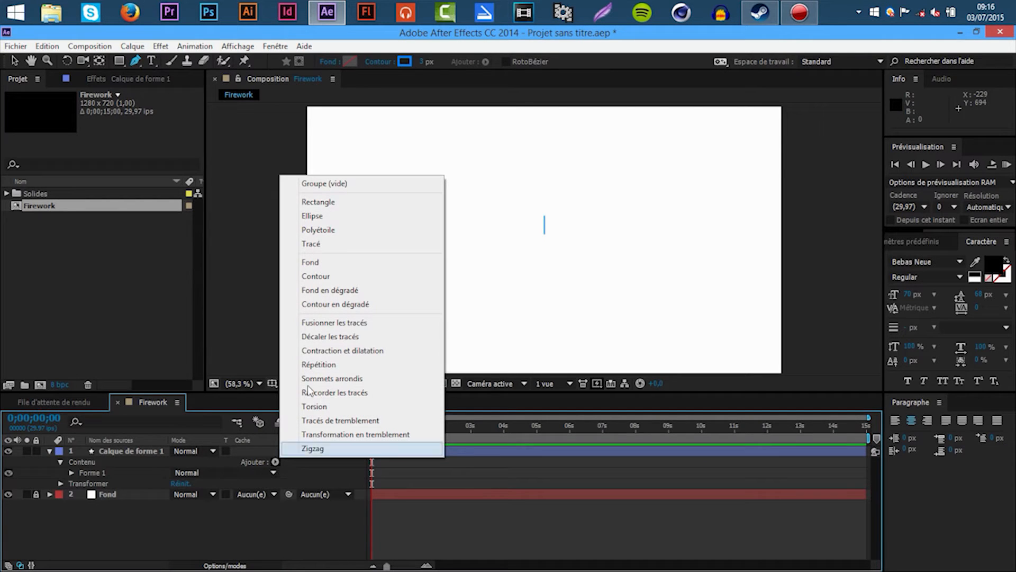
click(341, 392)
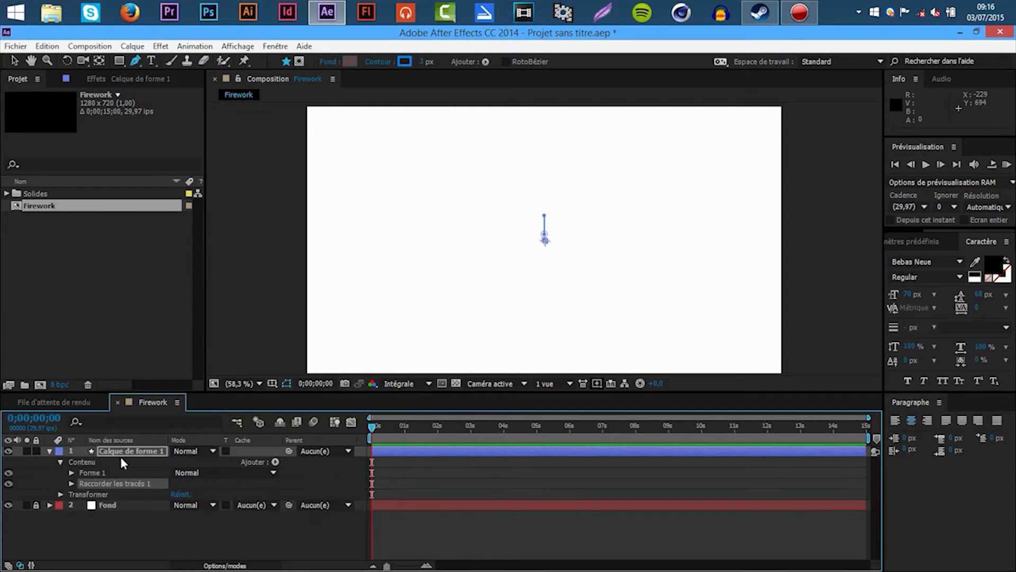
- Keyframe the trim's end value (Fin) from 0% at the first frame to 100% at 0;00;00;20
click(72, 483)
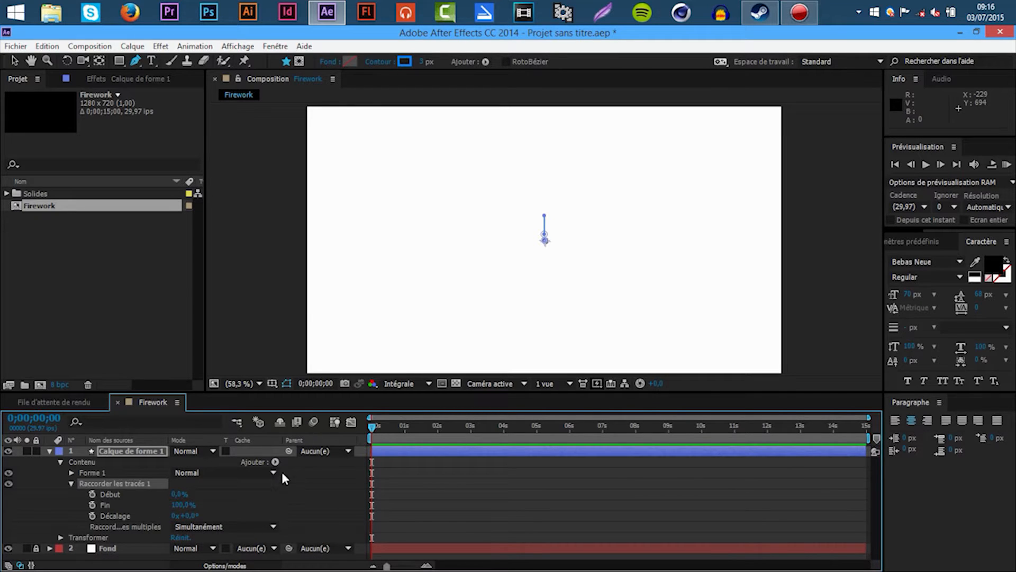
drag(180, 504, 78, 498)
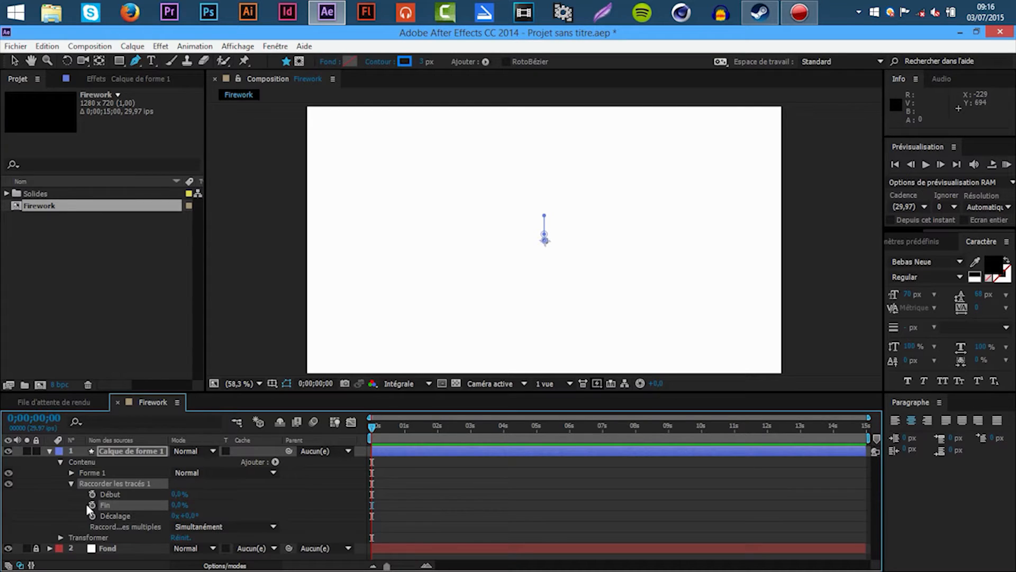
click(89, 504)
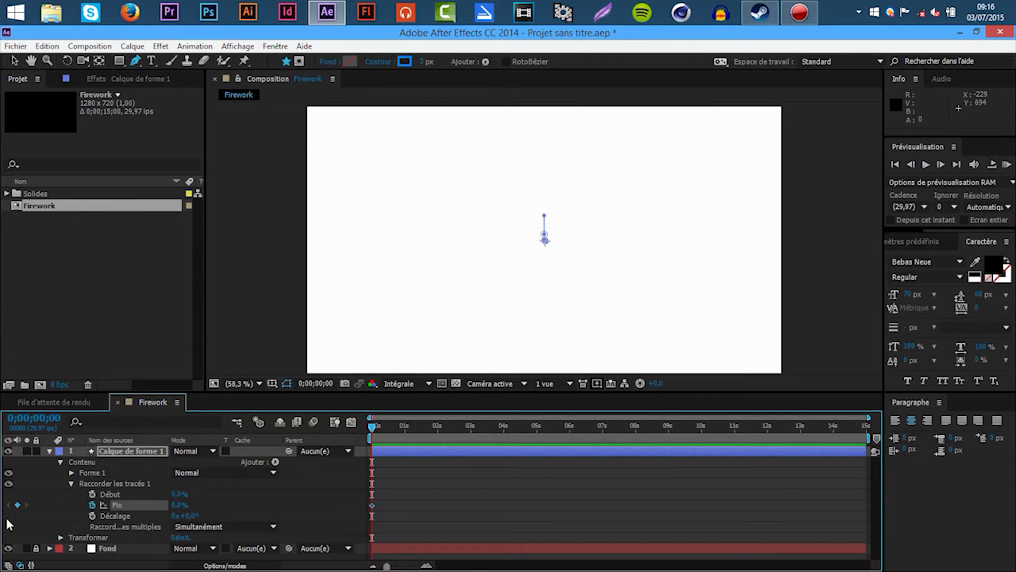
key(shift+Page_Down)
key(shift+Page_Down)
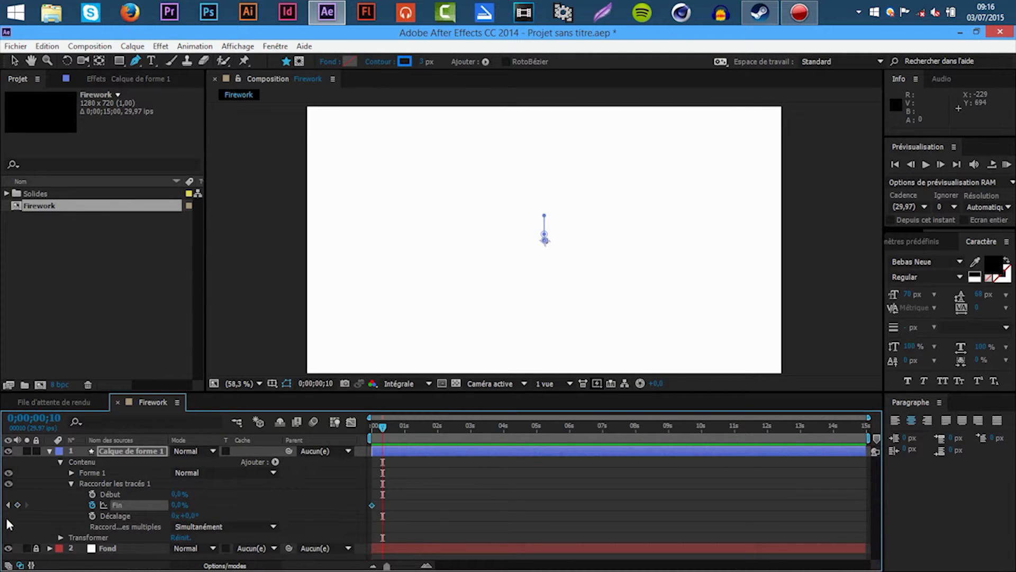
drag(174, 508, 357, 490)
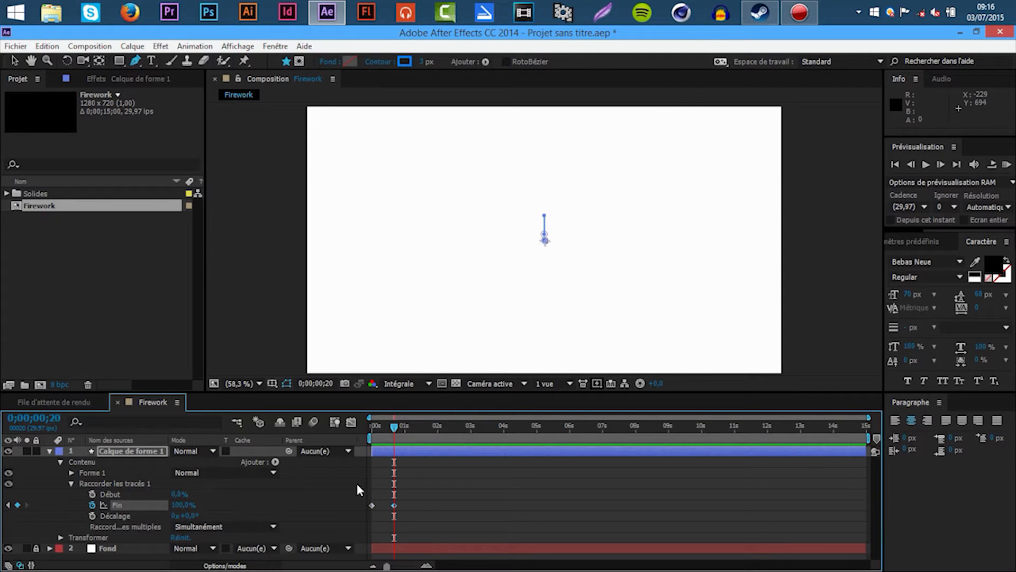
- Keyframe the trim's start value (Début) at 0% at 0;00;00;15 on Calque de forme 1
click(313, 474)
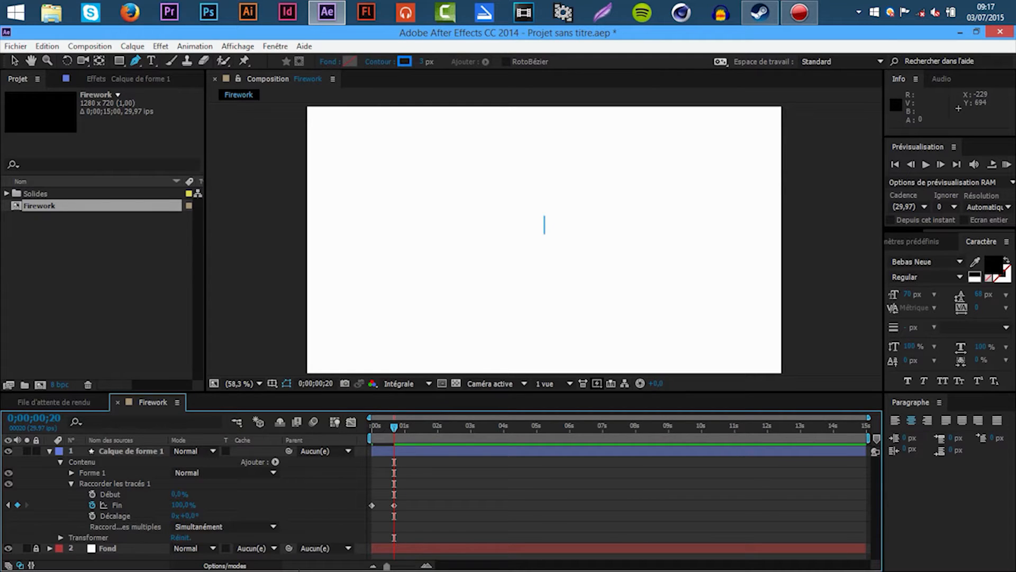
key(Page_Up)
key(Page_Up)
key(Page_Up)
key(Page_Up)
key(Page_Up)
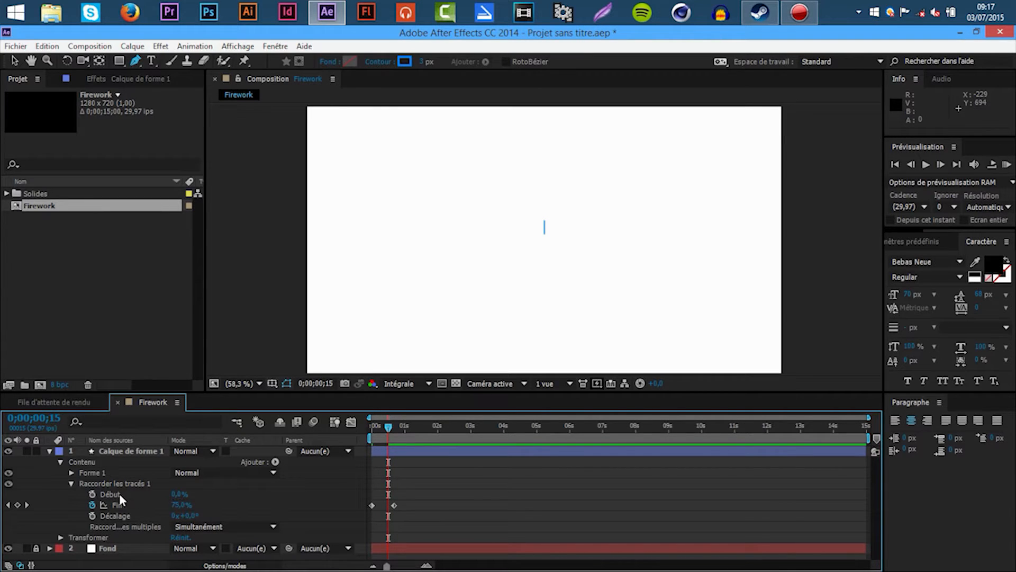
click(93, 495)
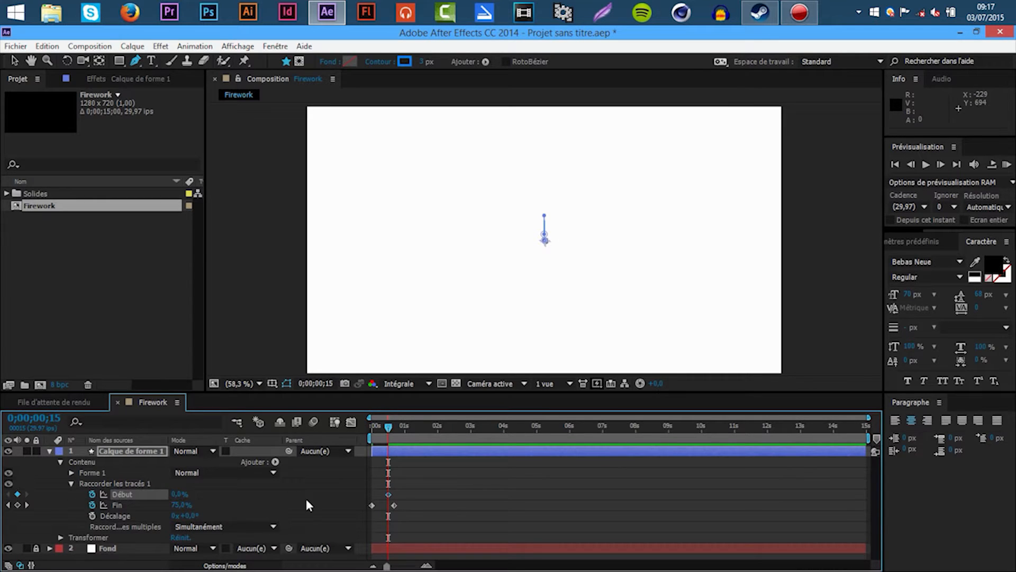
- Keyframe the trim's start value (Début) at 100% at 0;00;01;05, and deselect the shape layer
key(shift+Page_Down)
key(shift+Page_Down)
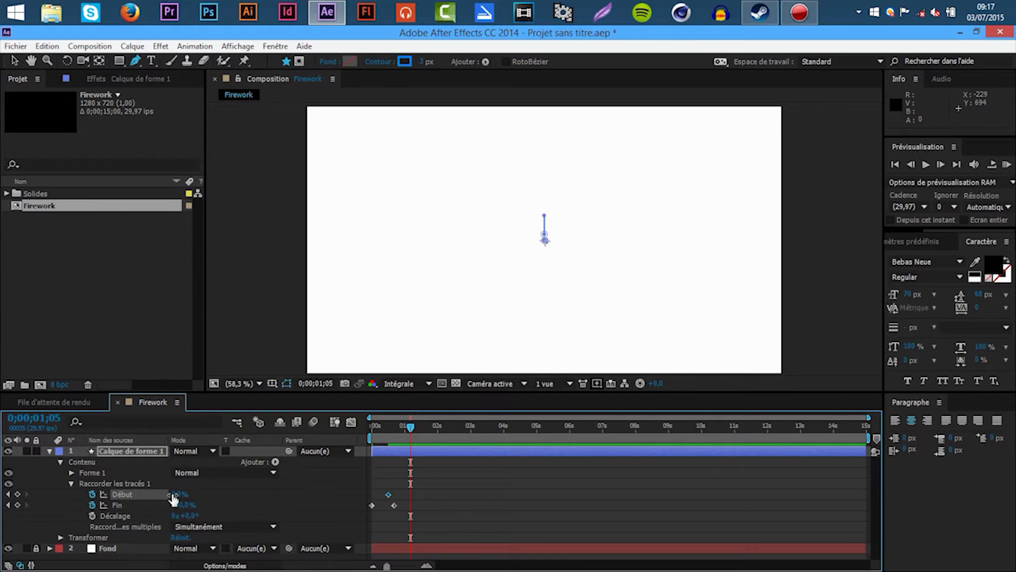
drag(173, 497, 362, 474)
click(14, 61)
click(256, 193)
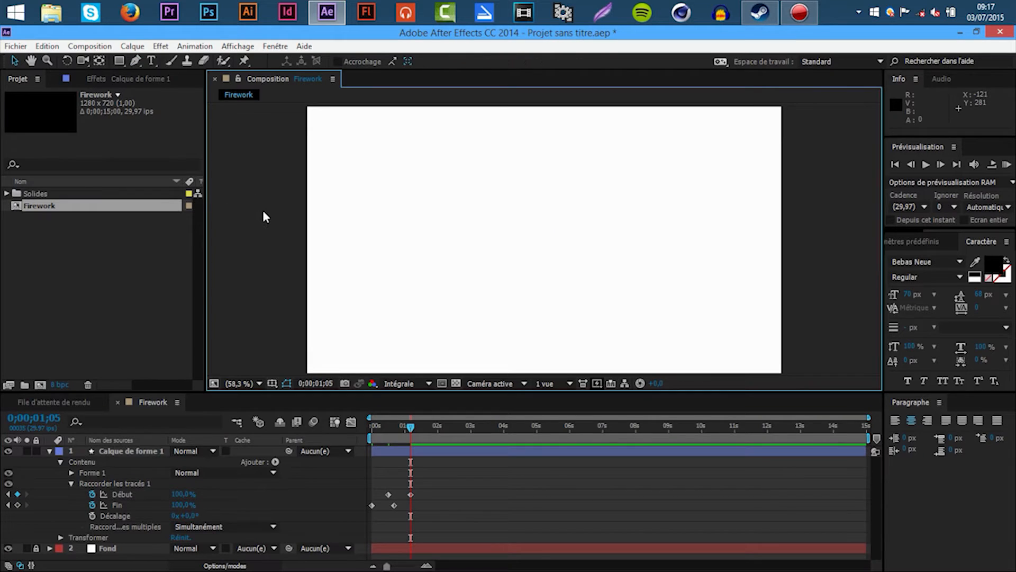
- Preview the trimmed line animation from the first frame, including a RAM preview, and return to 0;00;00;00
drag(411, 426, 296, 424)
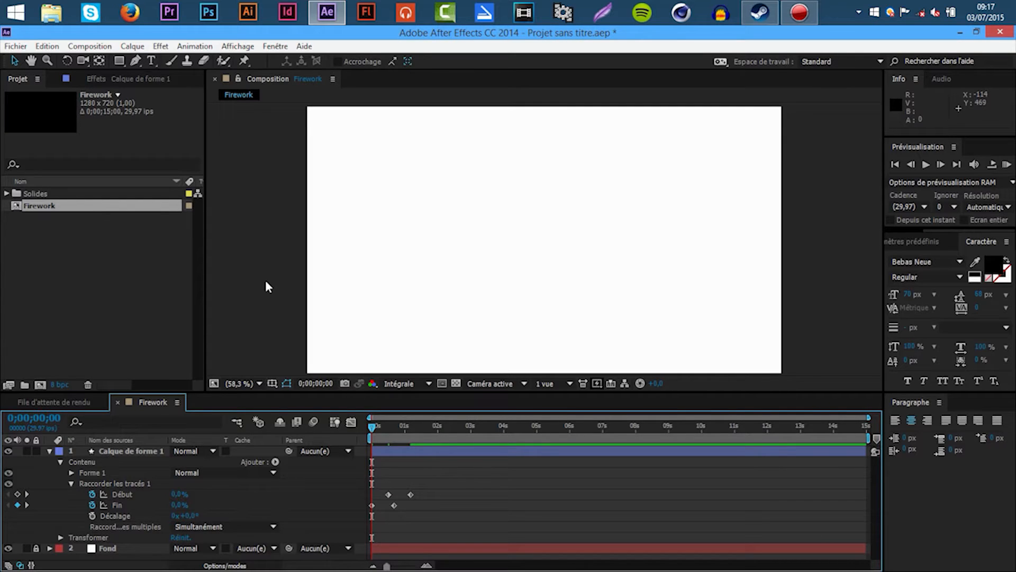
key(space)
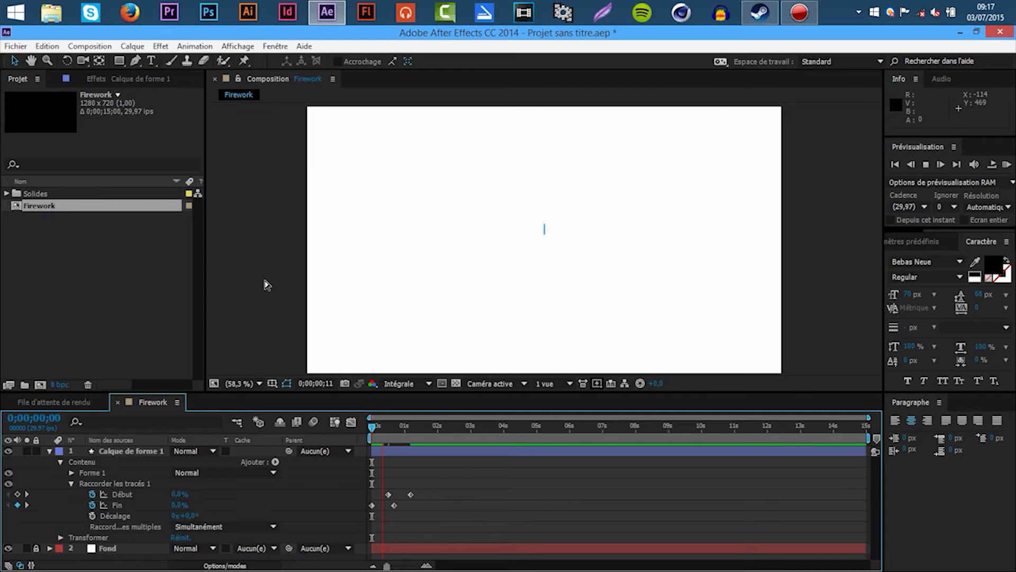
key(space)
click(1007, 165)
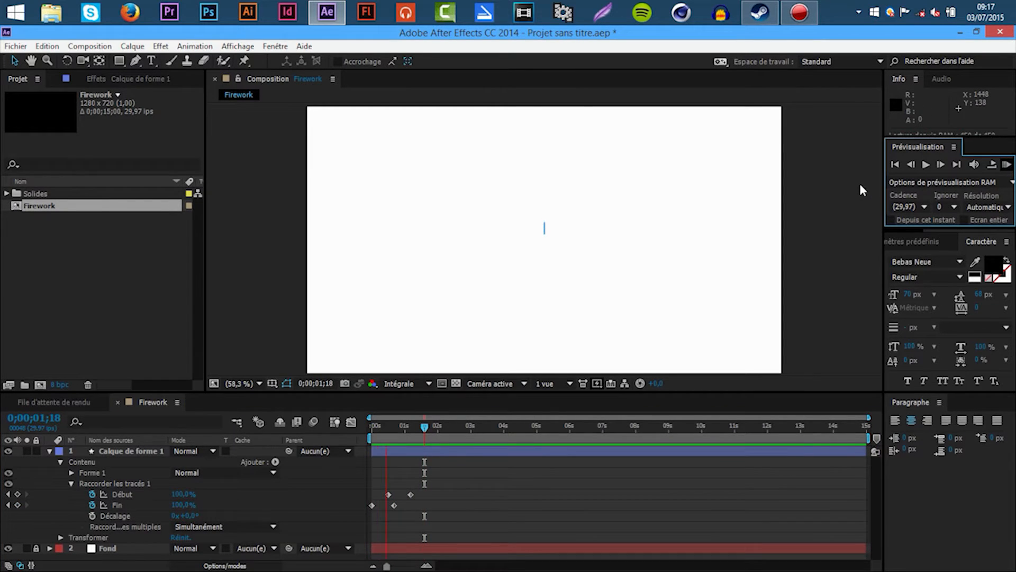
key(space)
drag(424, 426, 318, 416)
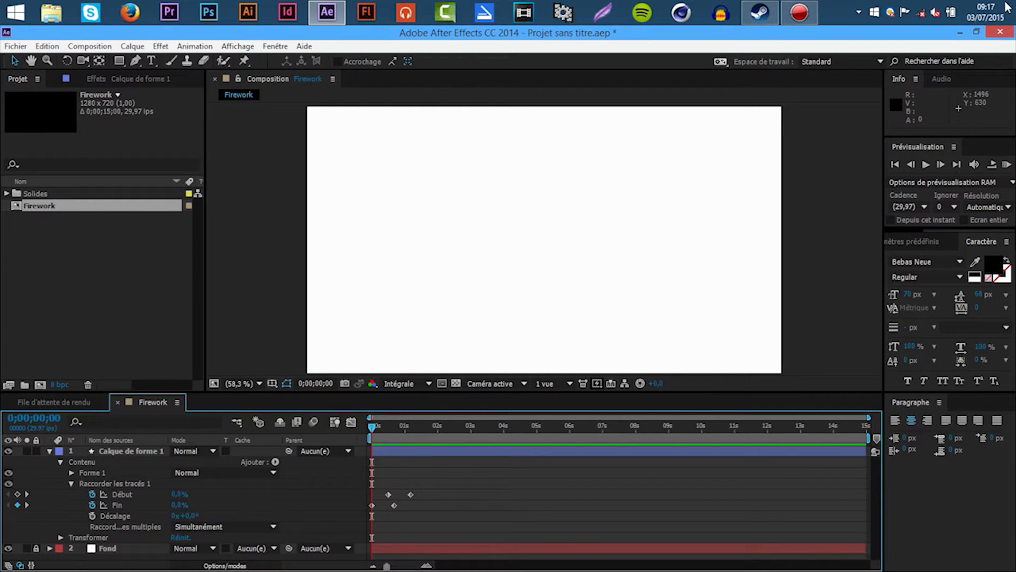
click(1007, 165)
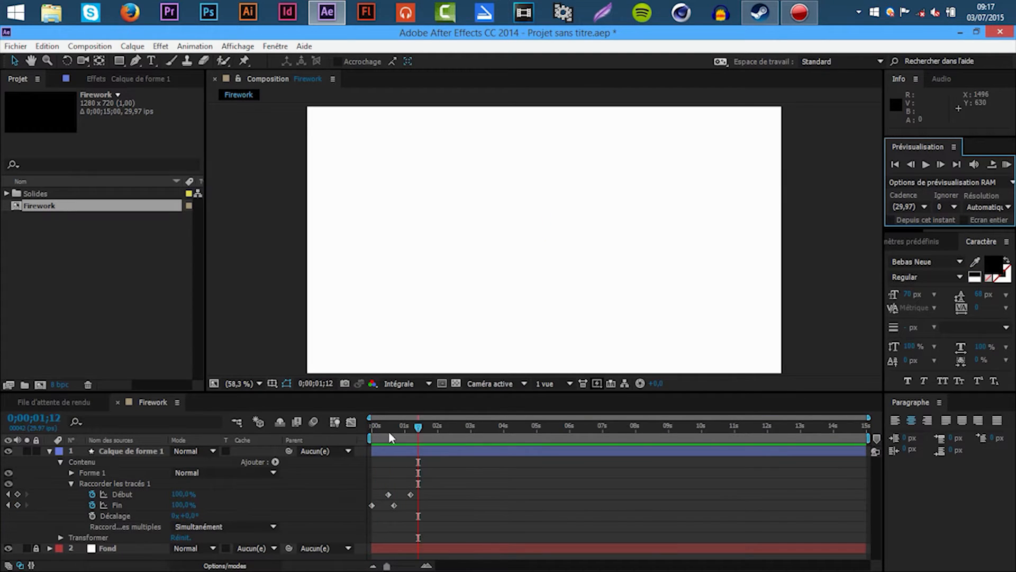
click(349, 440)
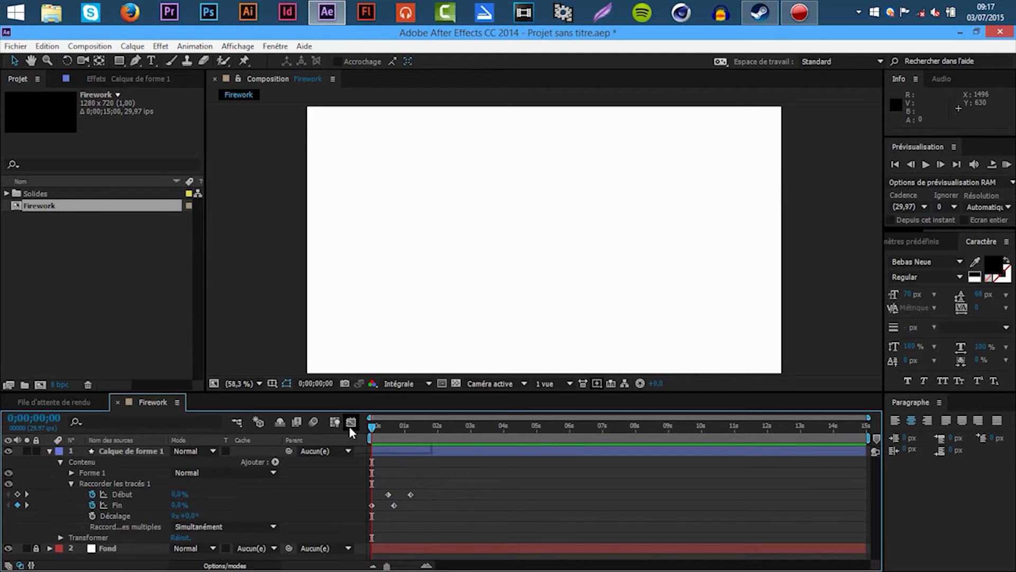
- Ease Fin in the speed graph: zero speed at both keyframes and about 60% outgoing influence on the first one
click(351, 423)
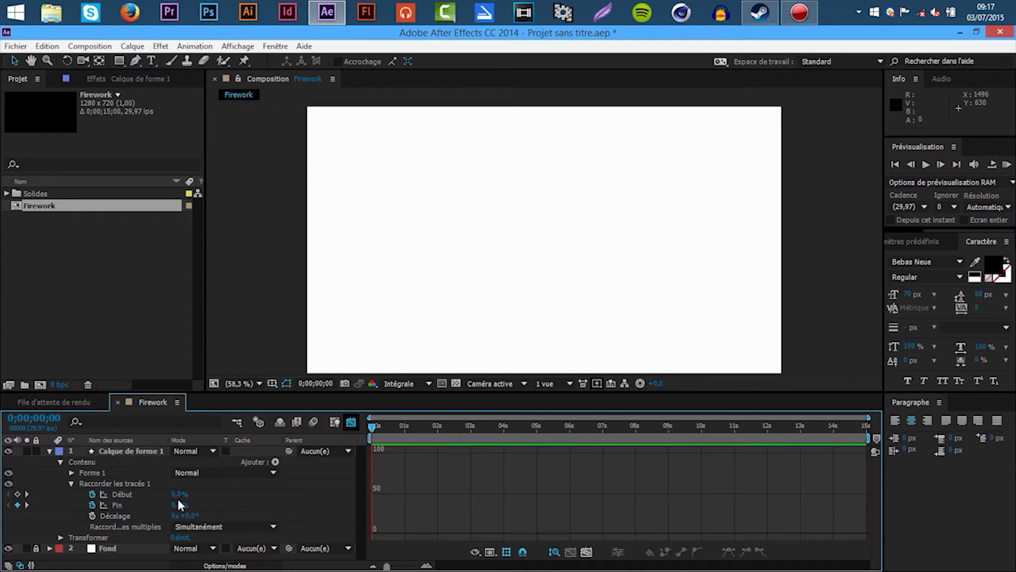
click(130, 507)
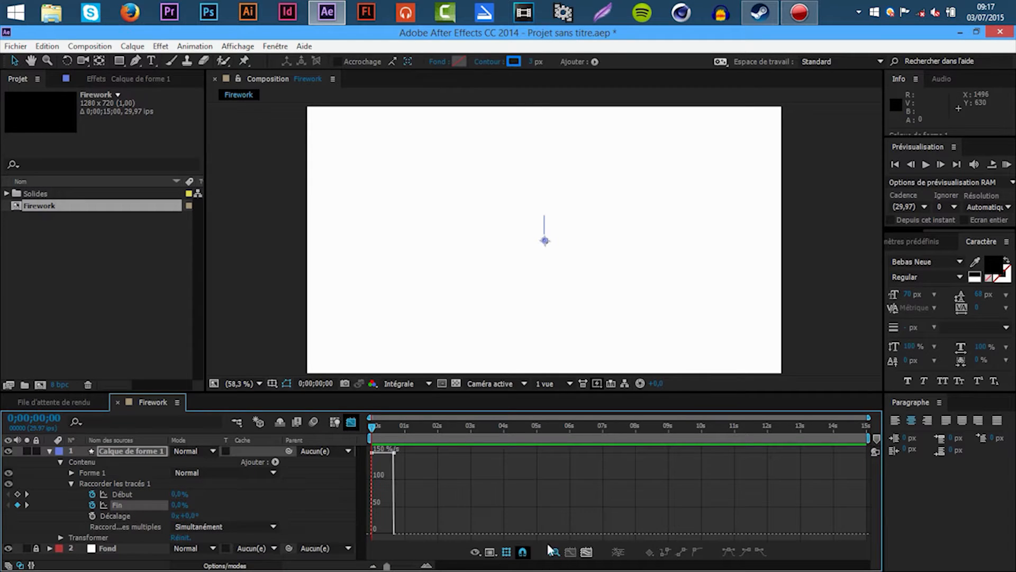
click(588, 553)
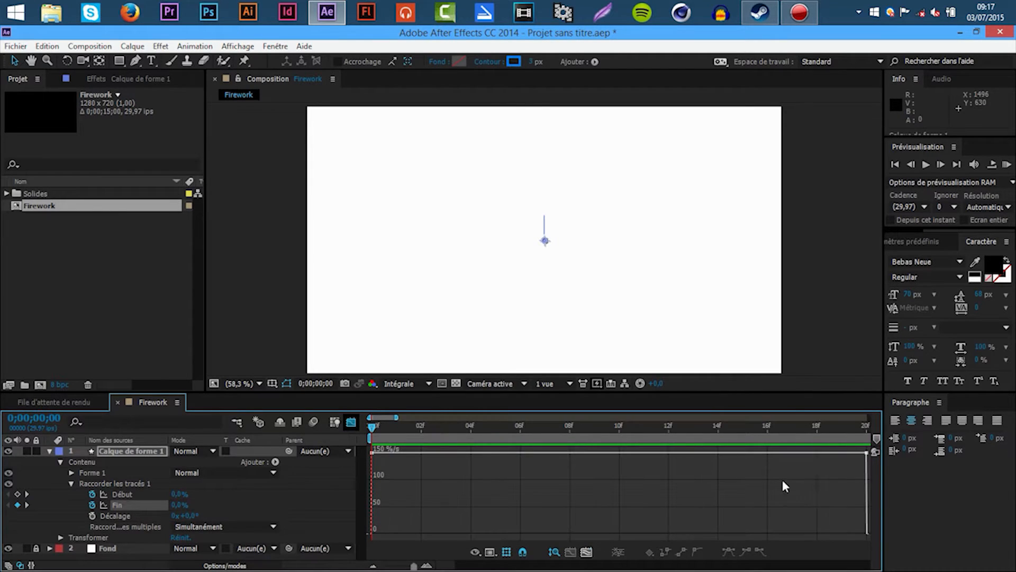
drag(865, 453, 866, 531)
key(ctrl+z)
drag(866, 455, 870, 533)
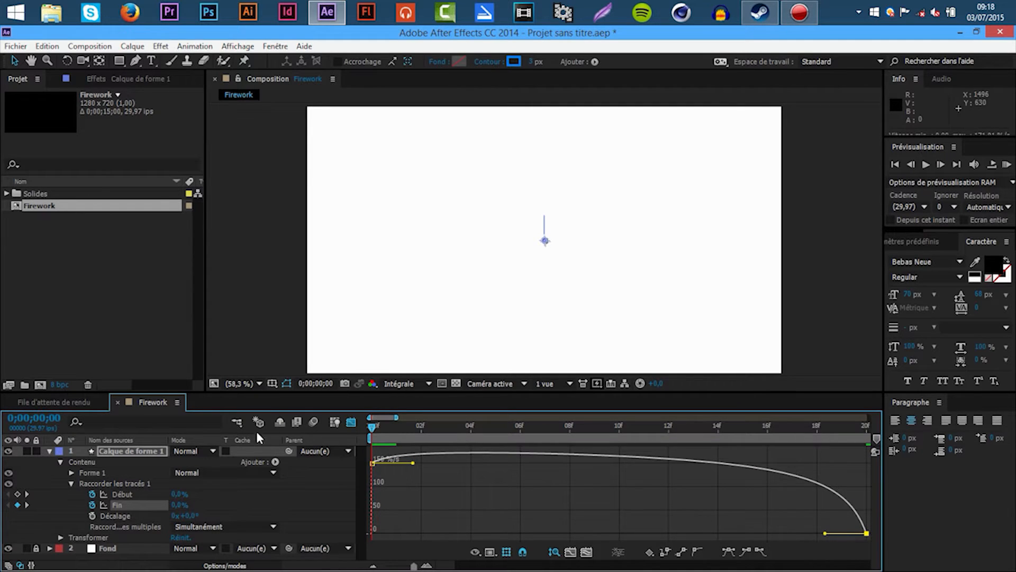
drag(372, 463, 521, 533)
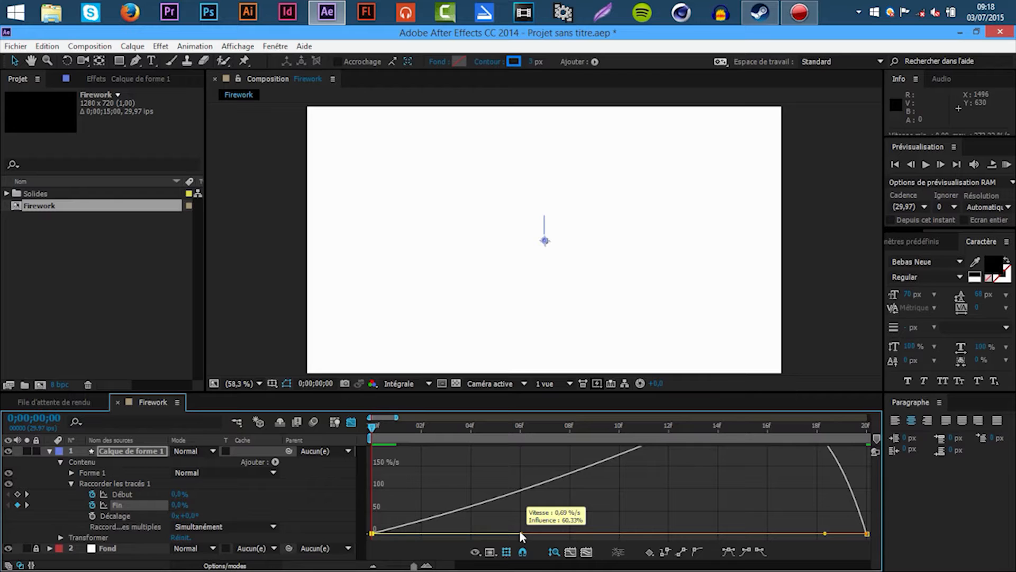
drag(520, 532, 521, 534)
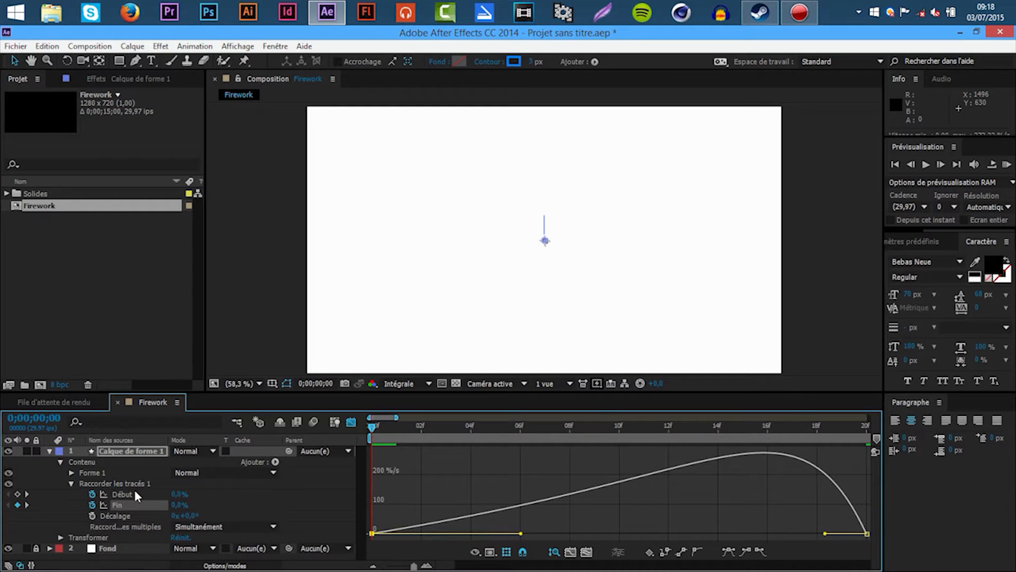
- Ease Début in the speed graph: zero speed at both keyframes and about 60% incoming influence on the last one
click(136, 493)
click(586, 552)
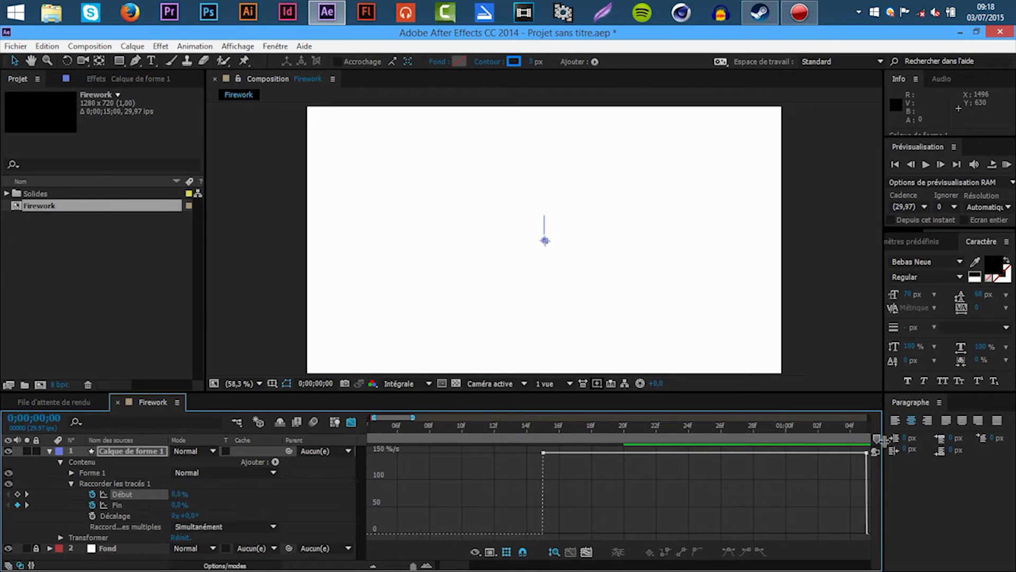
mouse_move(870, 455)
drag(870, 455, 850, 533)
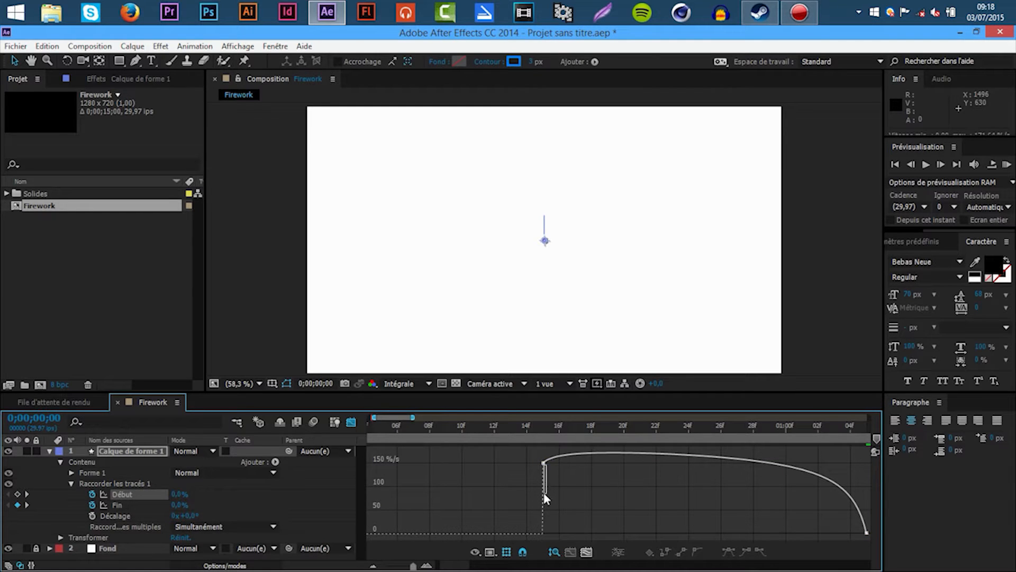
mouse_move(545, 463)
drag(546, 464, 543, 533)
drag(840, 533, 769, 532)
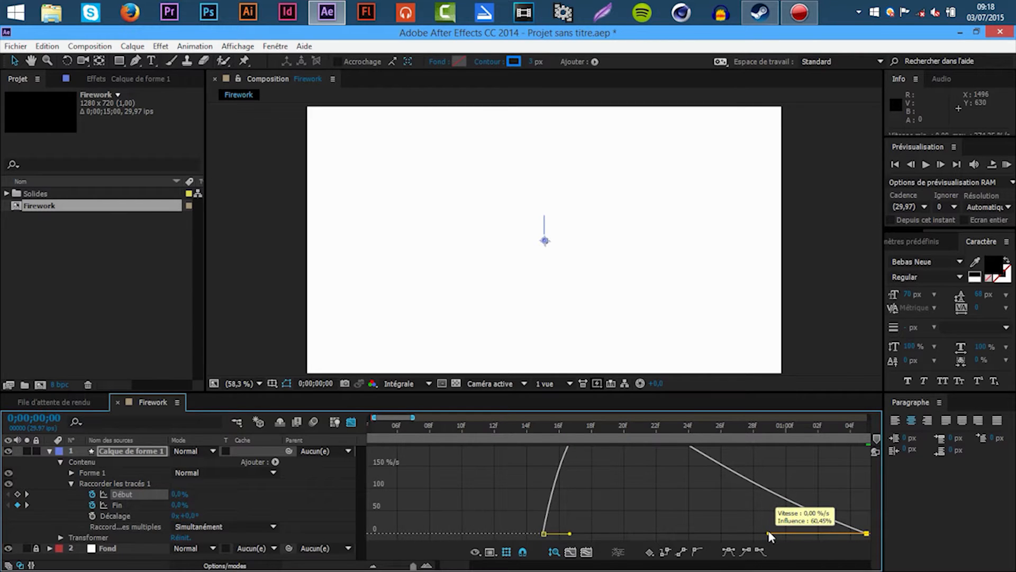
drag(769, 532, 771, 532)
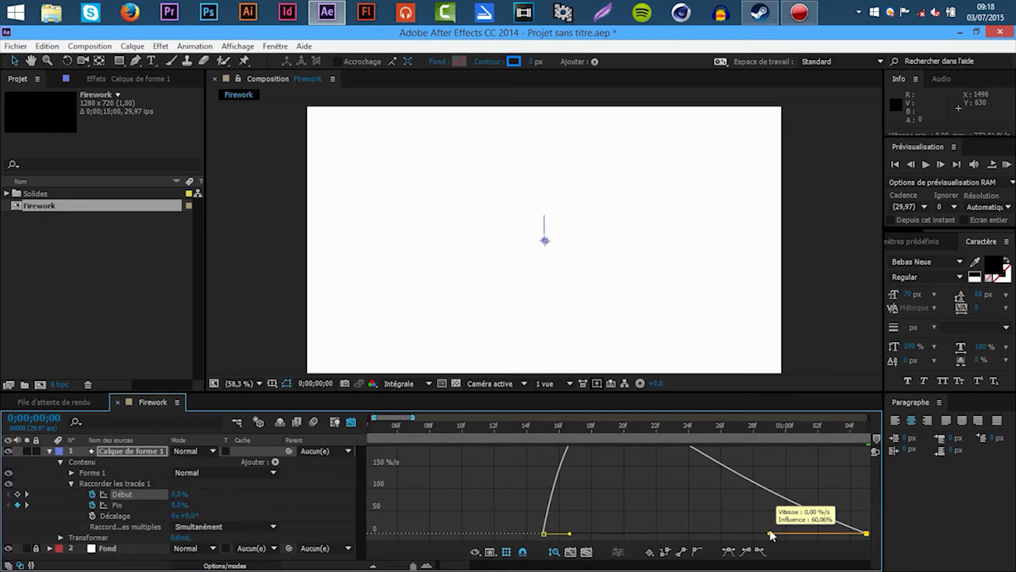
drag(770, 532, 770, 532)
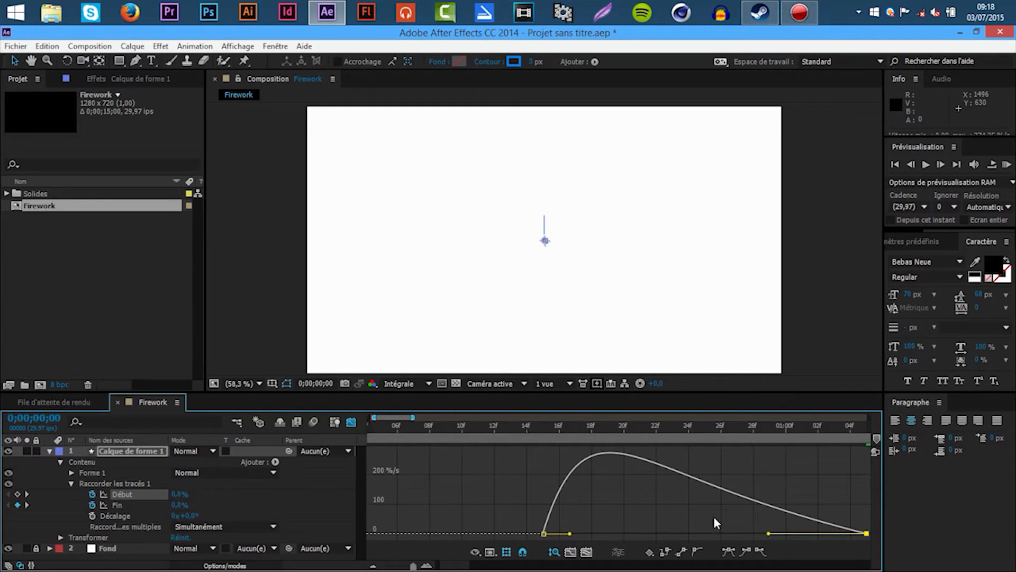
- Close the graph editor, showing the full timeline with Calque de forme 1 collapsed and deselected
click(351, 422)
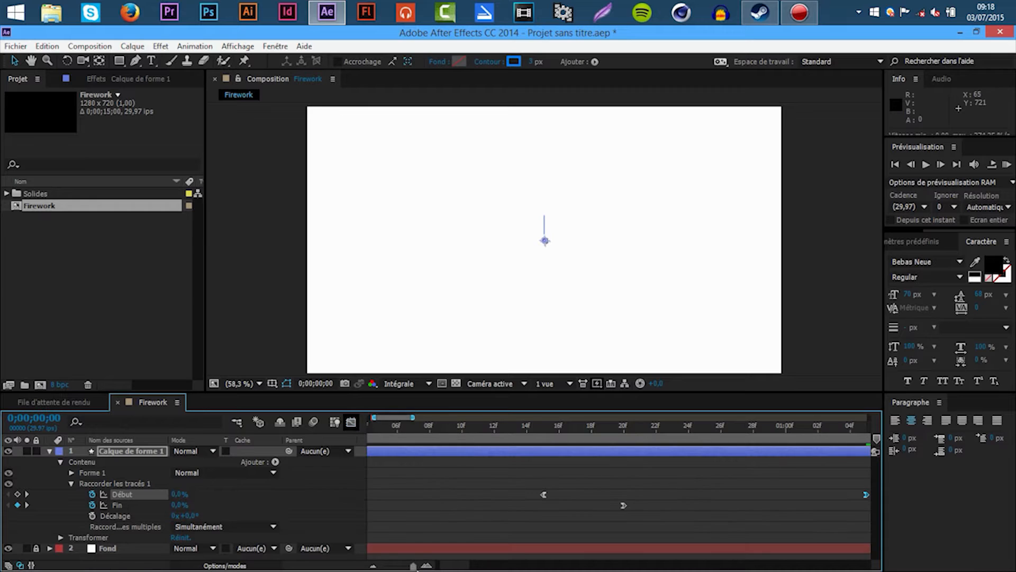
drag(414, 566, 386, 565)
click(49, 451)
click(129, 491)
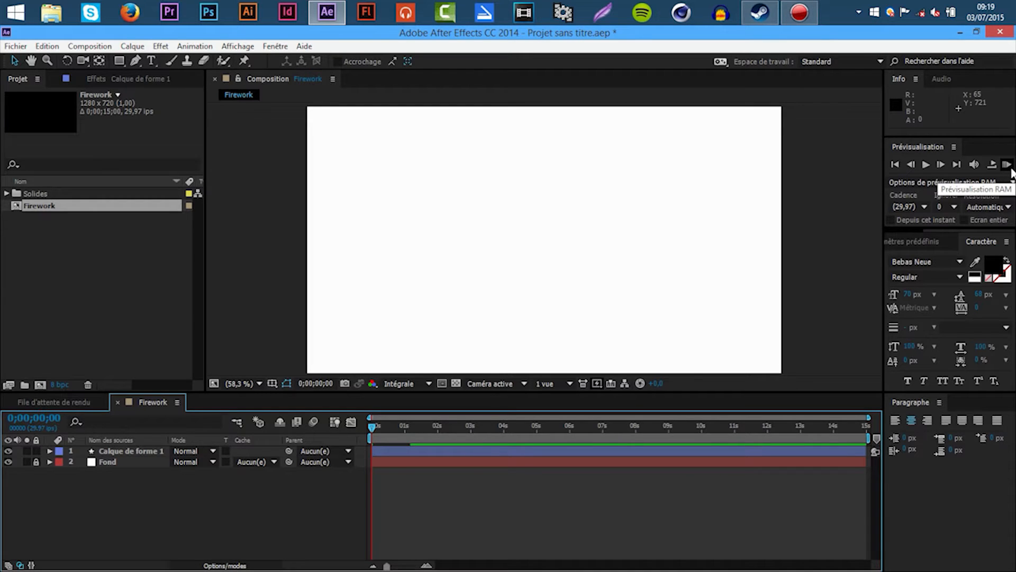
- Play RAM previews of the eased line animation from the first frame, looking at it magnified to 100%
click(1009, 166)
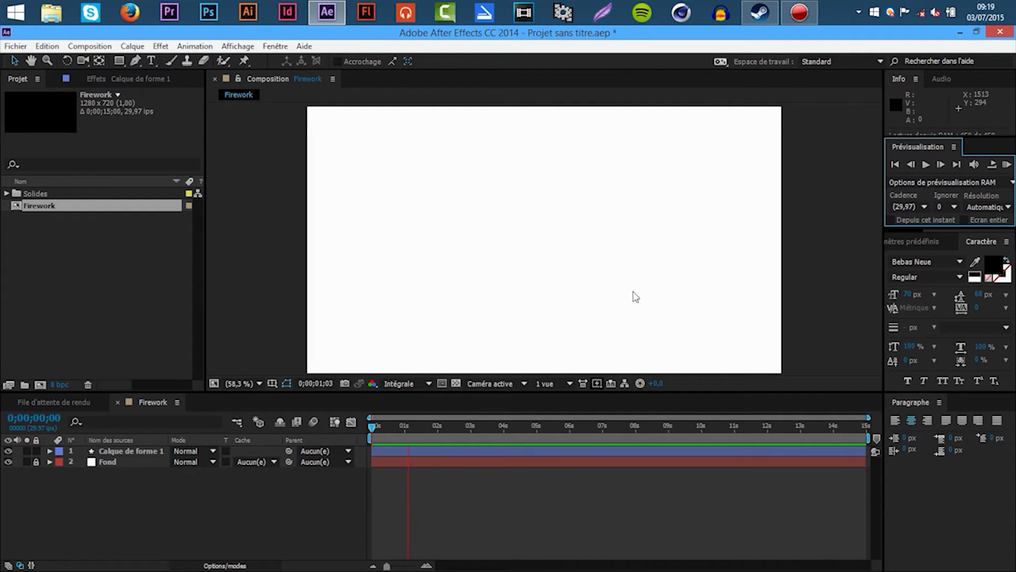
key(space)
drag(401, 429, 329, 428)
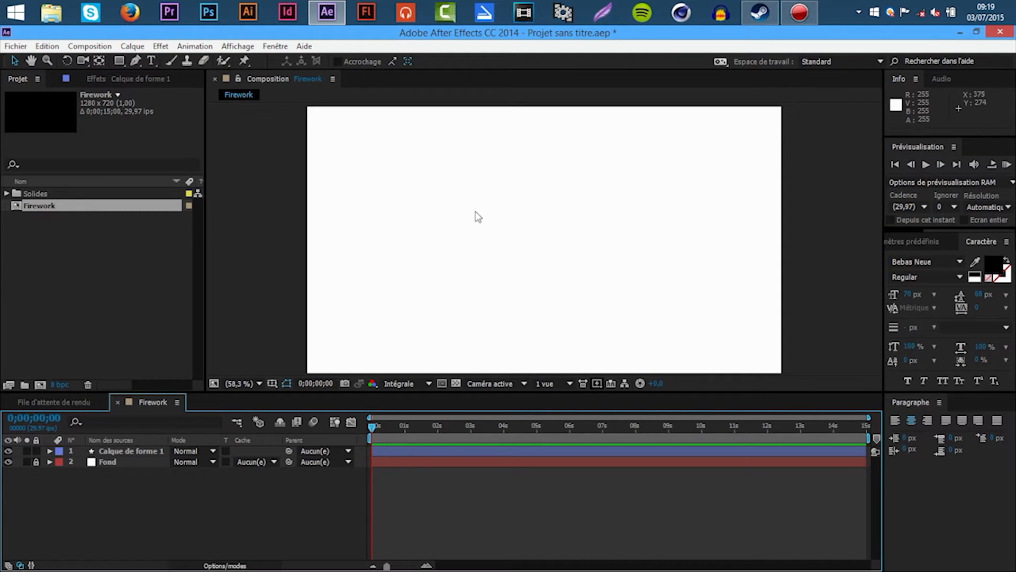
scroll(534, 201, up, 1)
click(1005, 168)
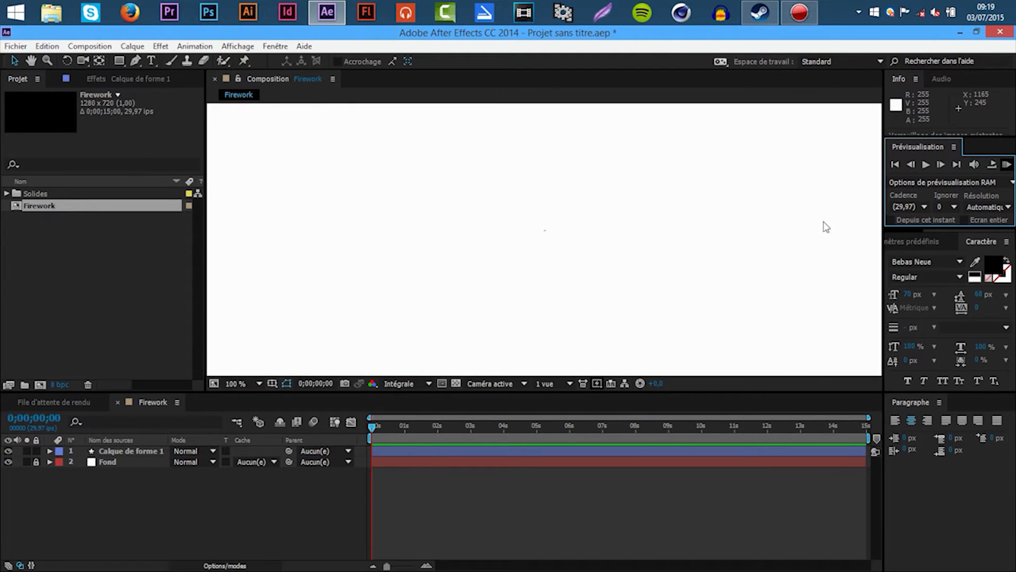
scroll(537, 286, down, 1)
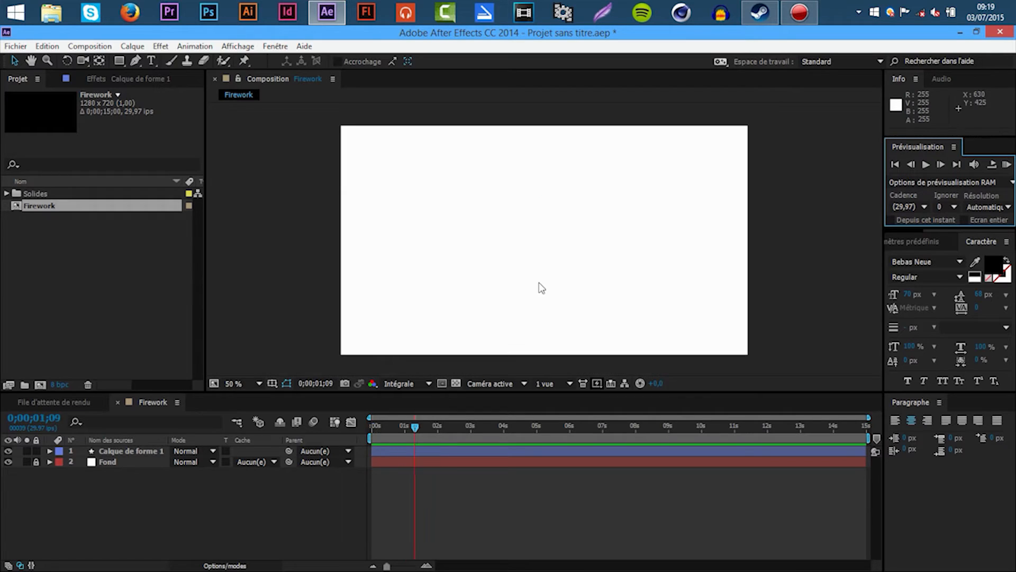
- Rename the shape layer Calque de forme 1 as "haut"
click(113, 451)
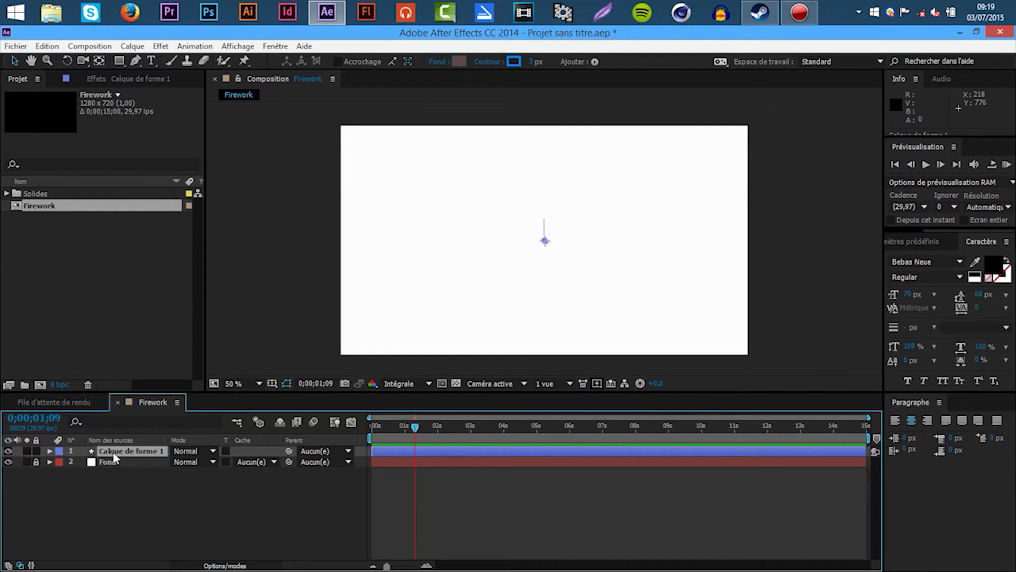
key(Return)
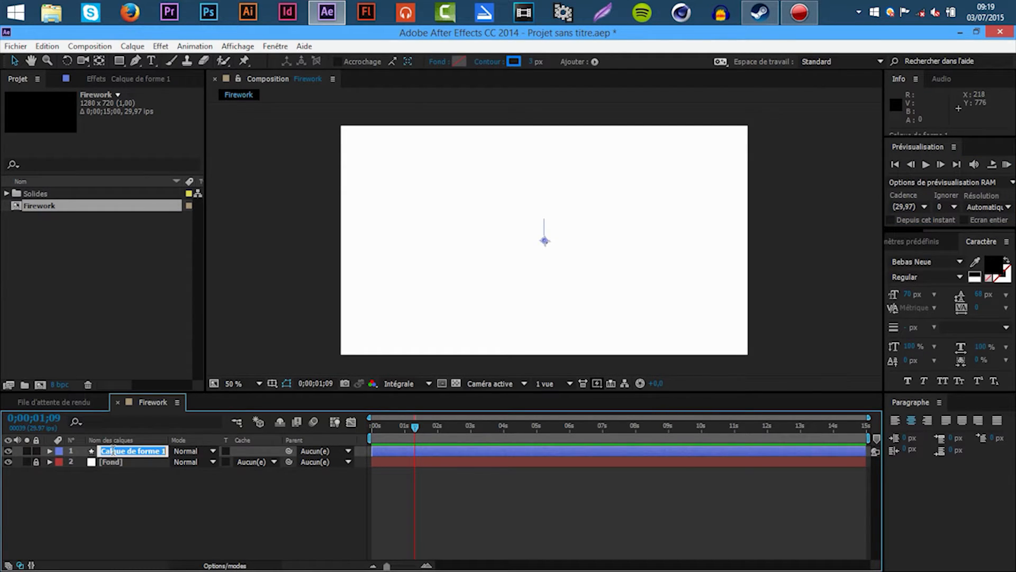
text(haut)
key(Return)
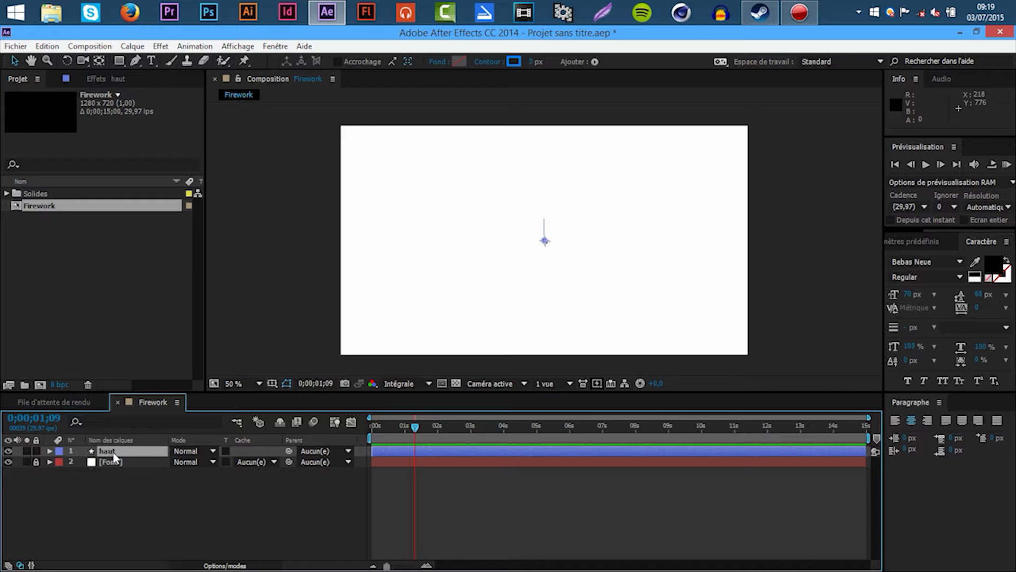
- Duplicate the haut layer under the name "diaghautdroite" and move the current time to 0;00;00;12
key(ctrl+d)
drag(409, 425, 386, 427)
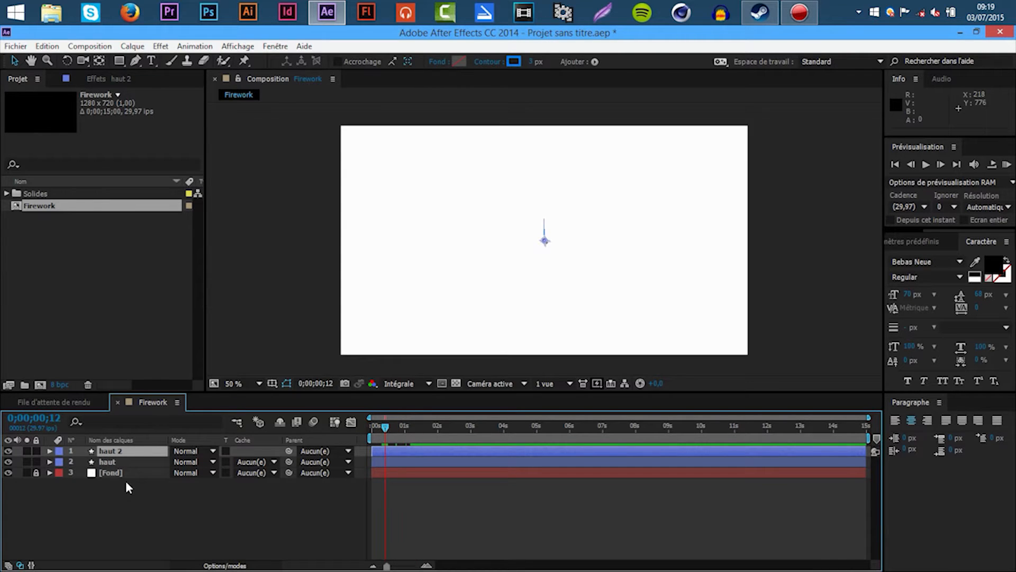
key(Return)
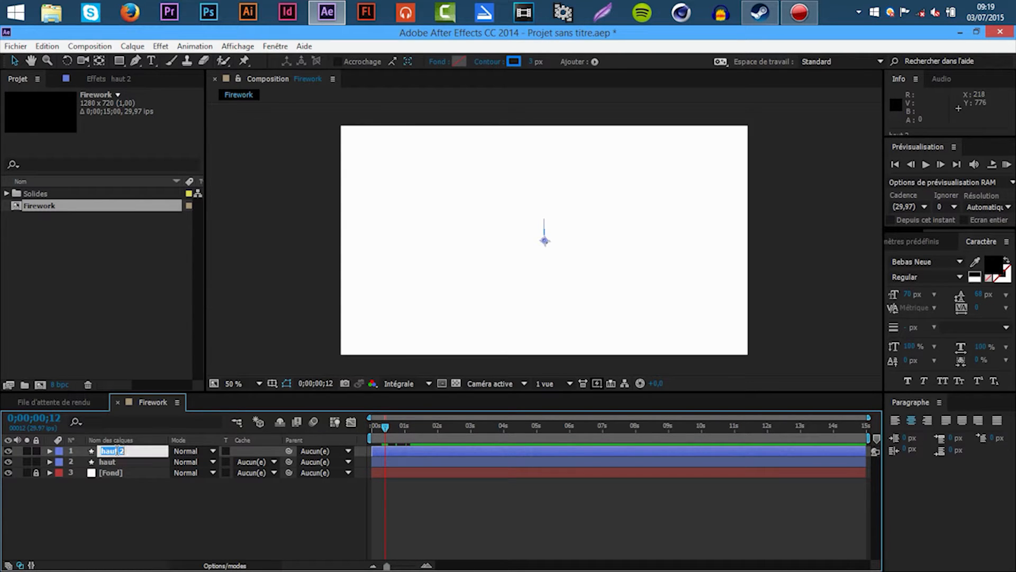
text(diaghautdroite)
key(Return)
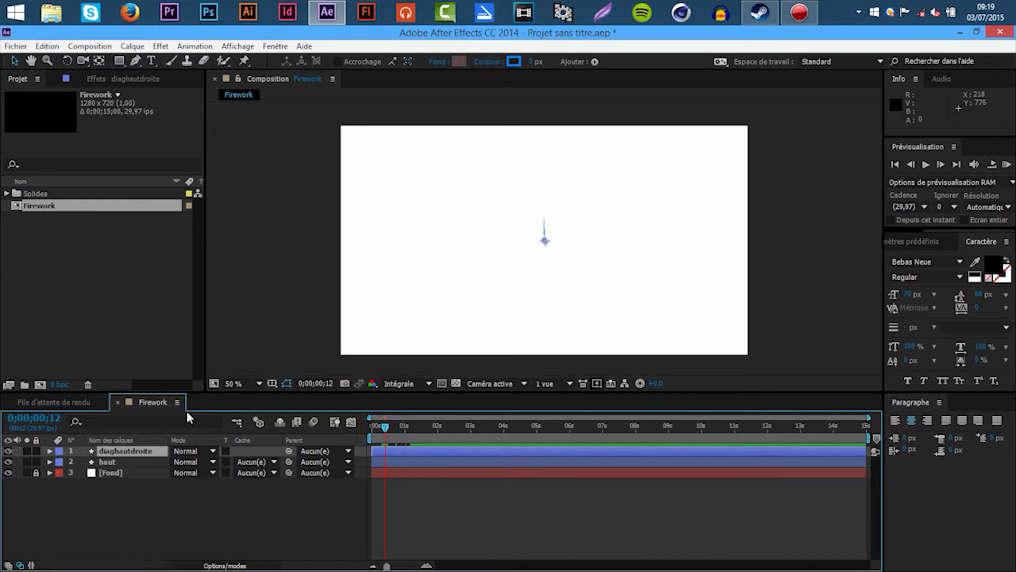
- Set the rotation of the diaghautdroite layer to 45°
key(r)
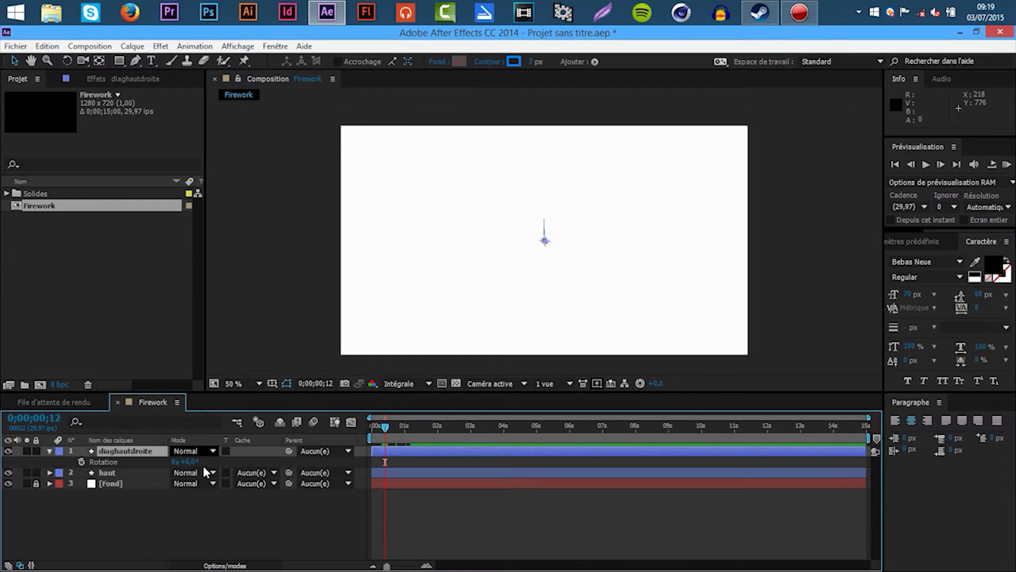
click(186, 461)
text(45)
key(Return)
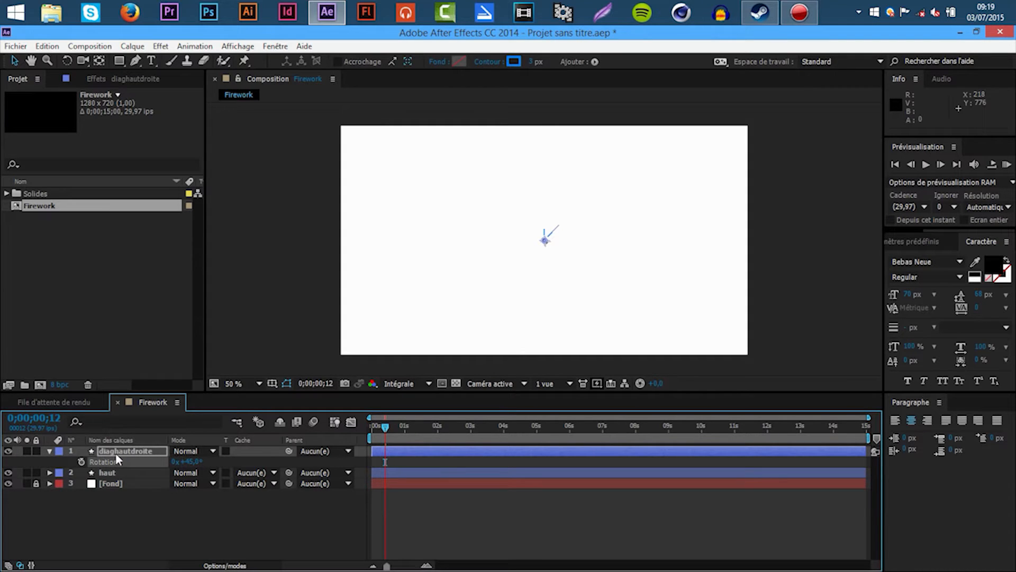
- Duplicate the diaghautdroite layer and name the copy "milieudroite"
key(ctrl+d)
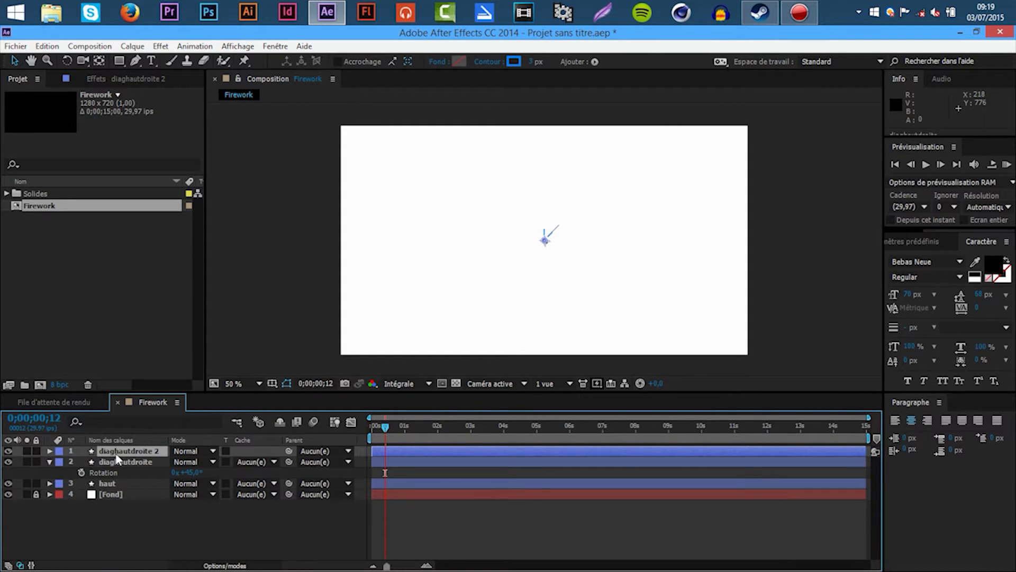
key(Return)
key(BackSpace)
key(BackSpace)
key(BackSpace)
key(BackSpace)
key(BackSpace)
key(BackSpace)
key(BackSpace)
key(BackSpace)
key(BackSpace)
key(BackSpace)
key(BackSpace)
key(BackSpace)
key(BackSpace)
key(BackSpace)
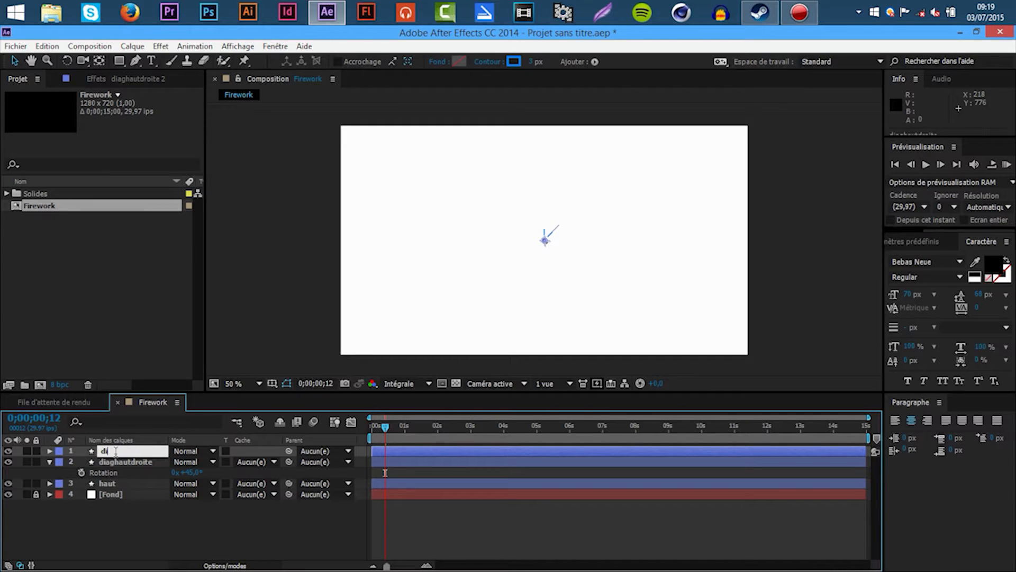
key(BackSpace)
text(milieudroite)
key(Return)
- Set the rotation of the milieudroite layer to 90°
key(r)
click(188, 461)
text(90)
key(Return)
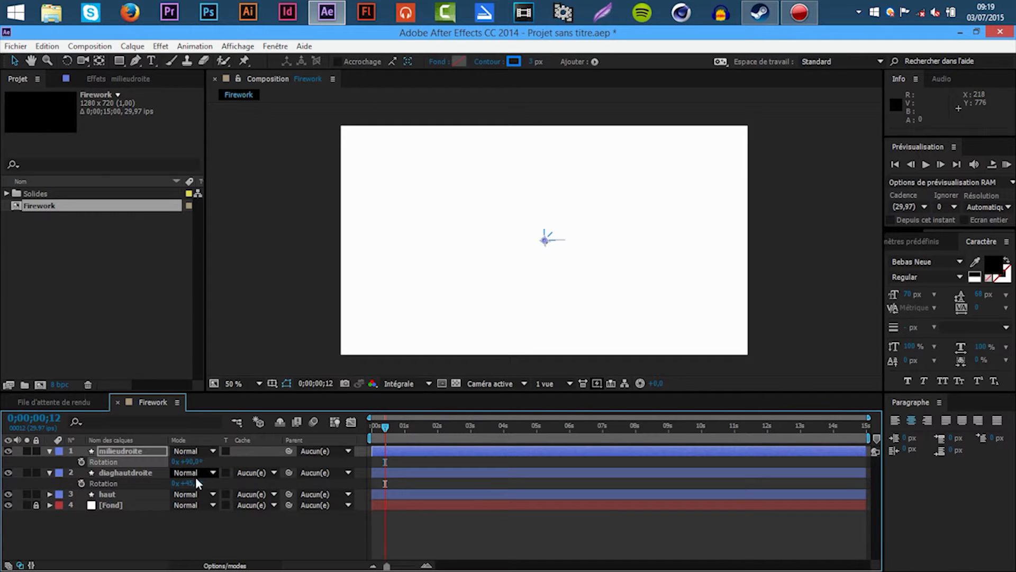
- Duplicate the milieudroite layer under the name "diagbasdroite" and set the copy's rotation to 135°
key(ctrl+d)
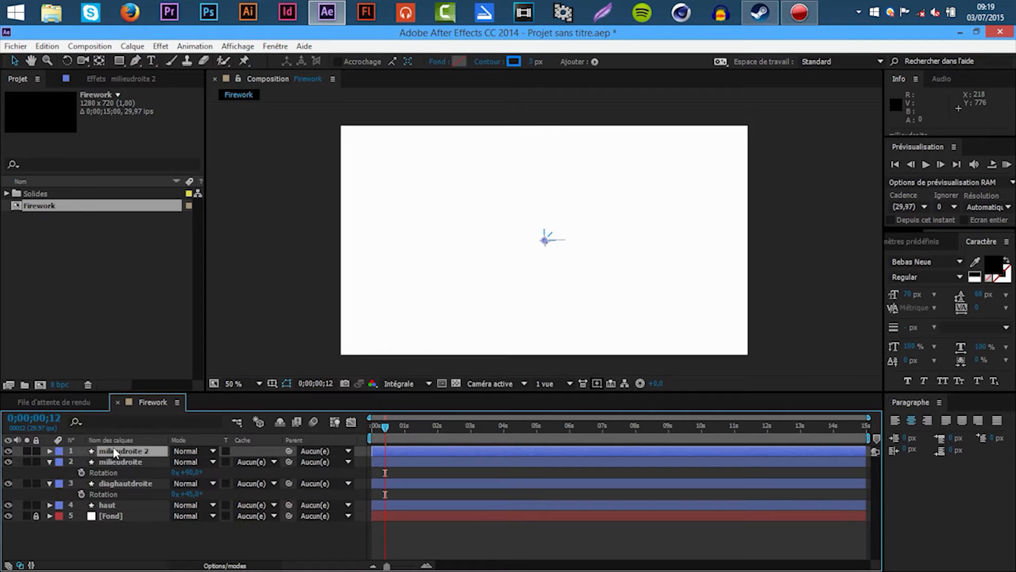
key(Return)
text(diagbasdroite)
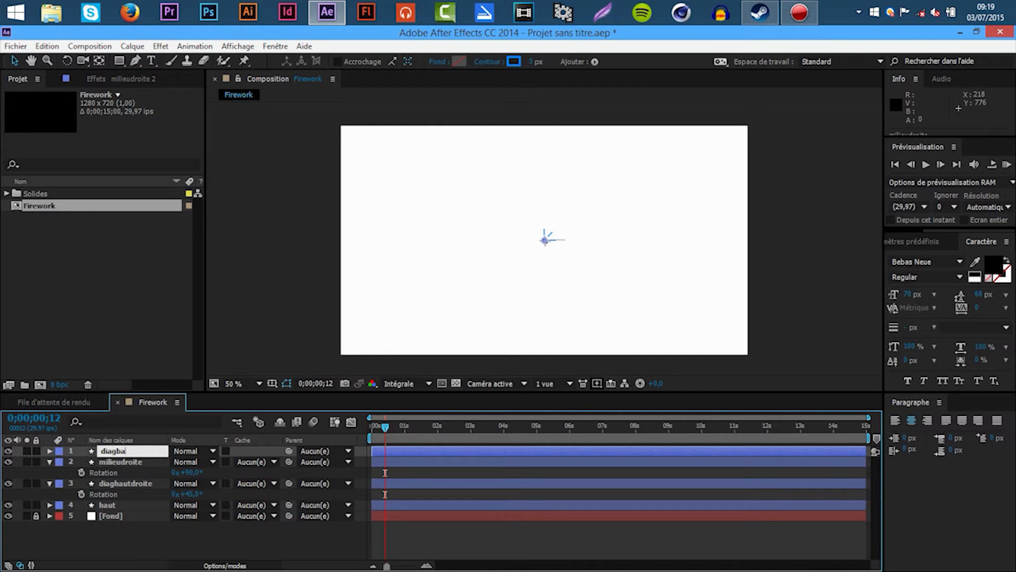
key(Return)
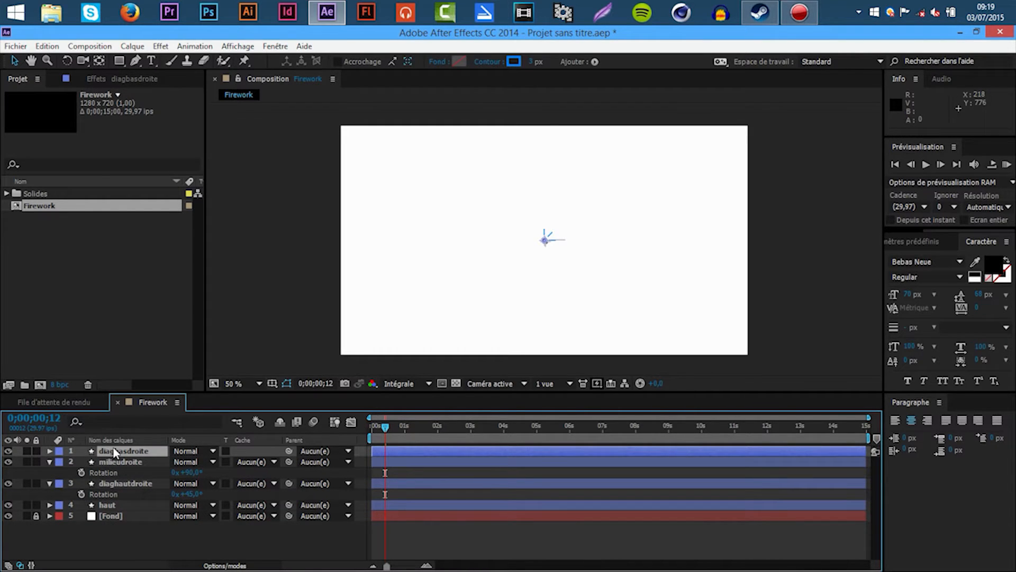
key(r)
click(192, 462)
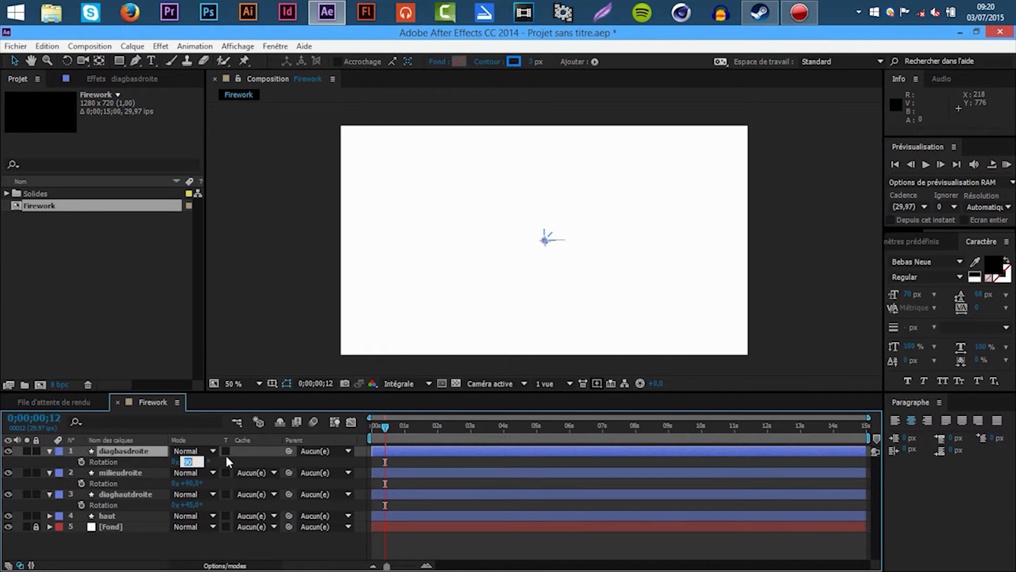
text(135)
key(Return)
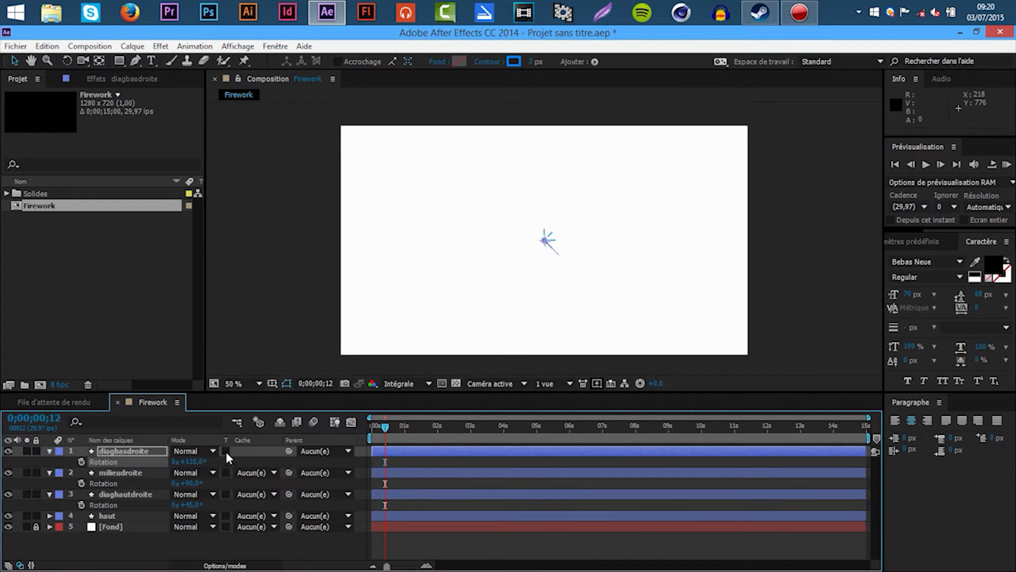
- Duplicate the diagbasdroite layer under the name "bas" and set the copy's rotation to 180°
key(ctrl+d)
key(Return)
text(bas)
key(Return)
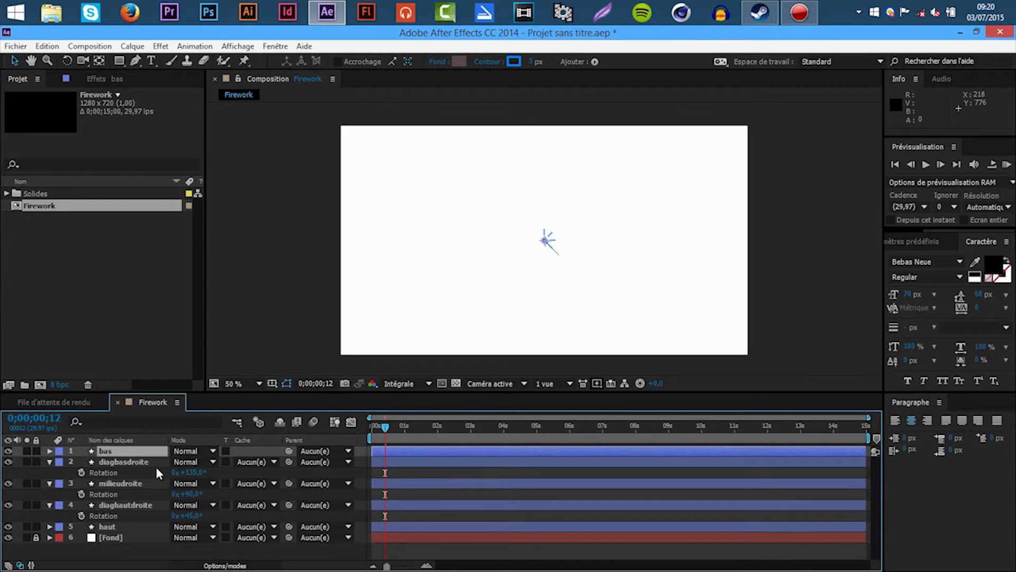
key(r)
click(192, 461)
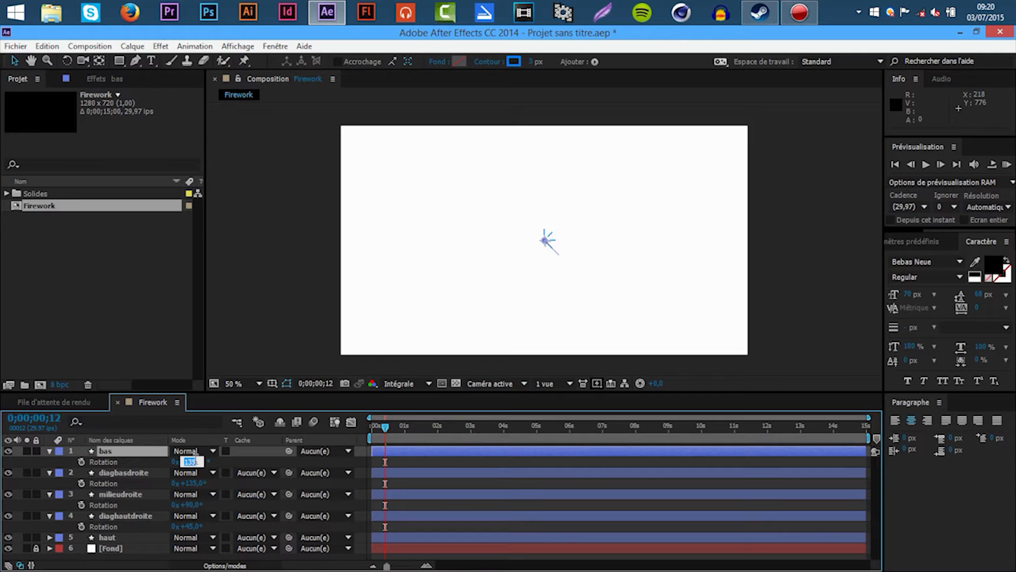
text(180)
key(Return)
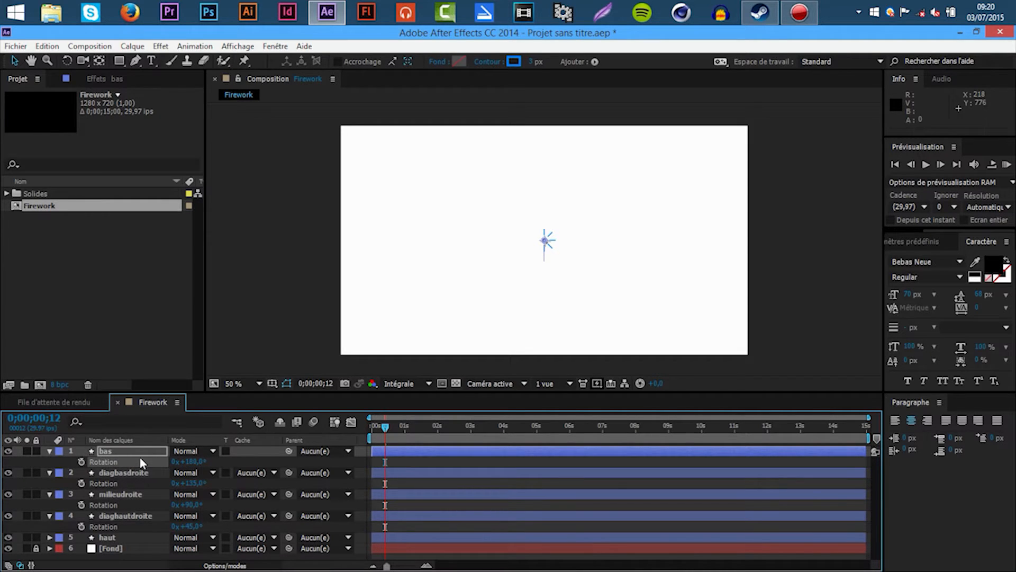
- Duplicate the bas layer under the name "diagbasgauche" and set the copy's rotation to 225°
key(ctrl+d)
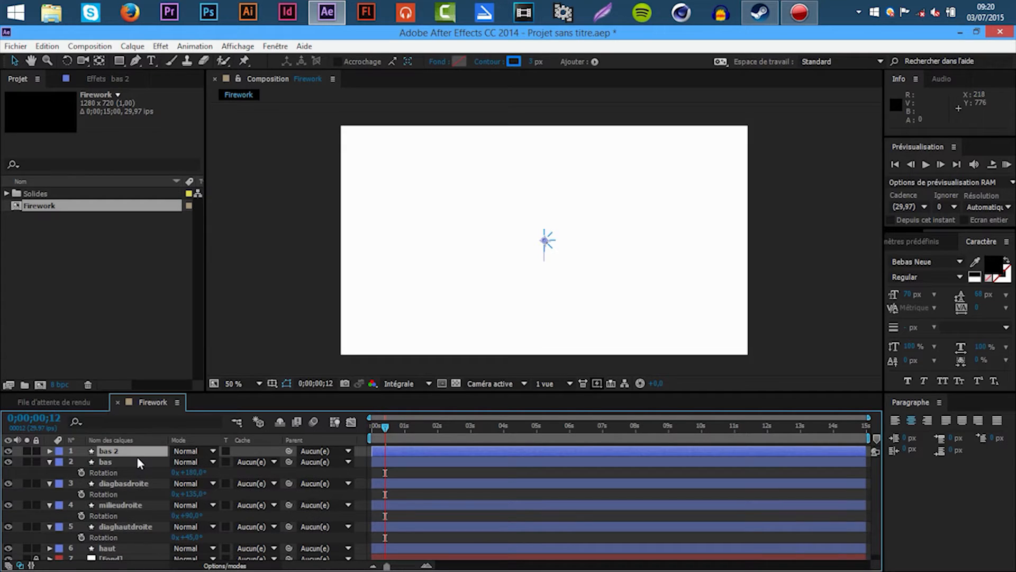
key(r)
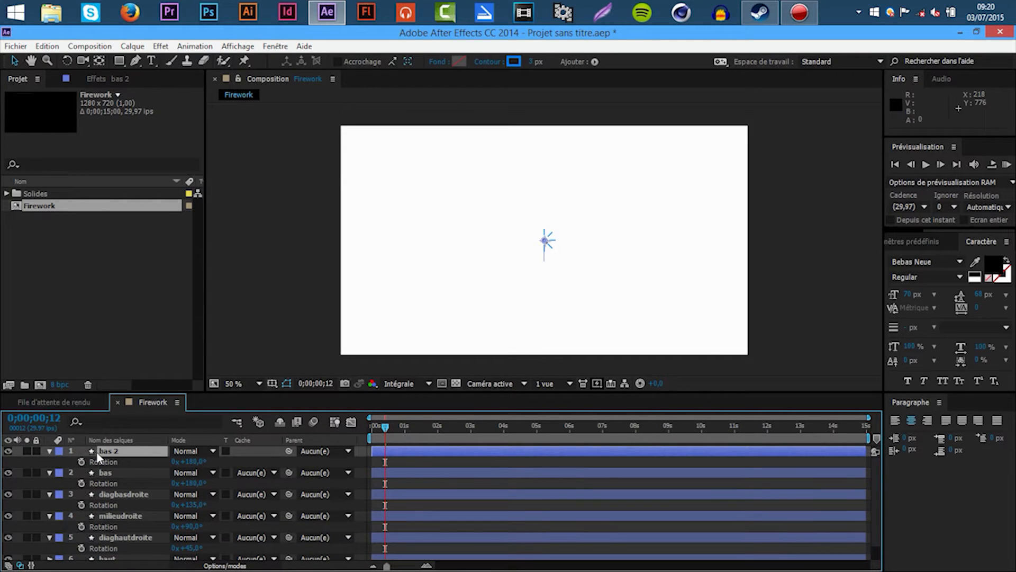
key(Return)
key(BackSpace)
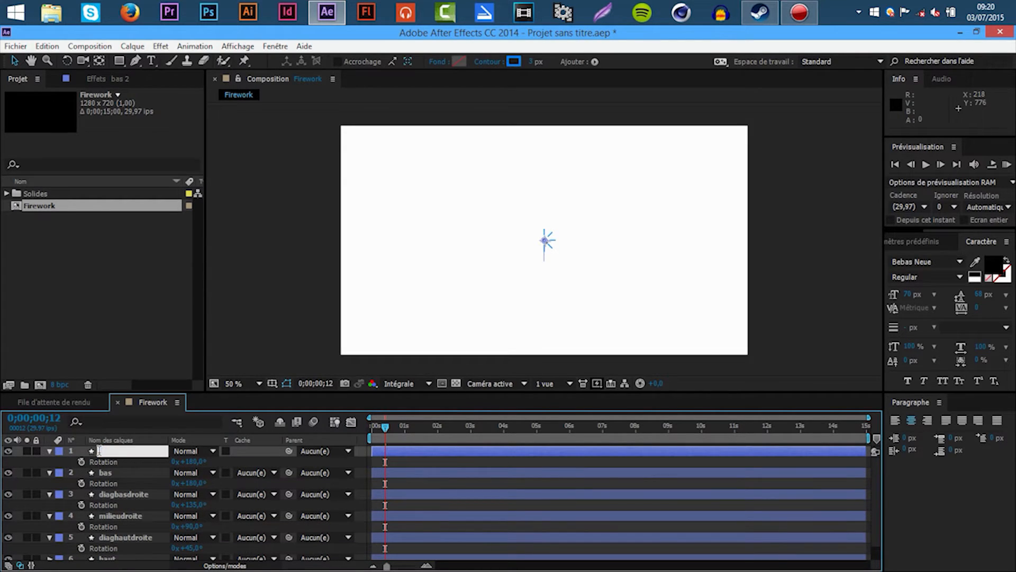
text(diagbasgauche)
key(Return)
click(189, 461)
text(225)
key(Return)
click(161, 460)
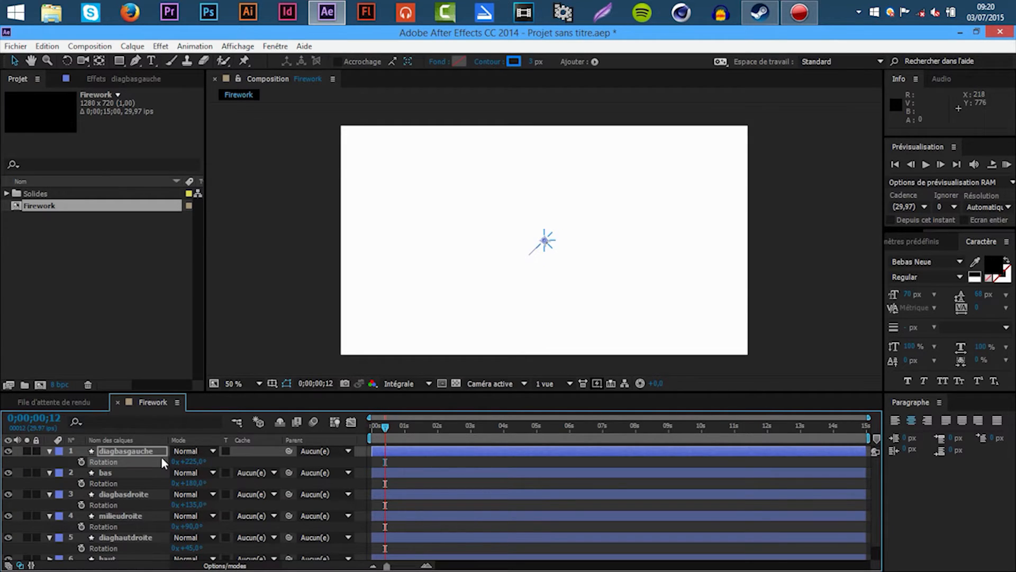
- Duplicate the diagbasgauche layer under the name "milieugauche" and set the copy's rotation to 270°
key(ctrl+d)
key(Return)
key(BackSpace)
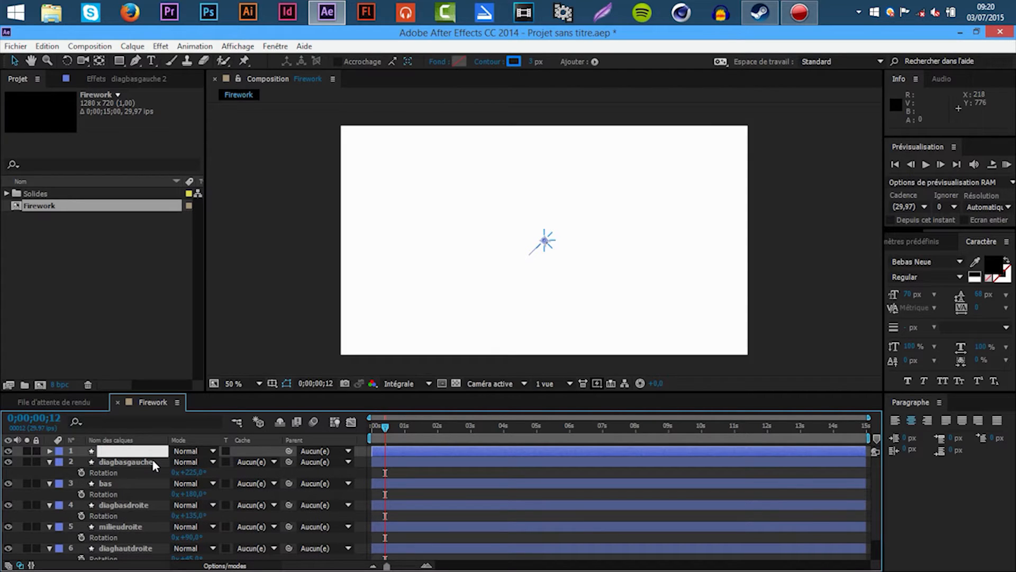
text(milieugauche)
key(Return)
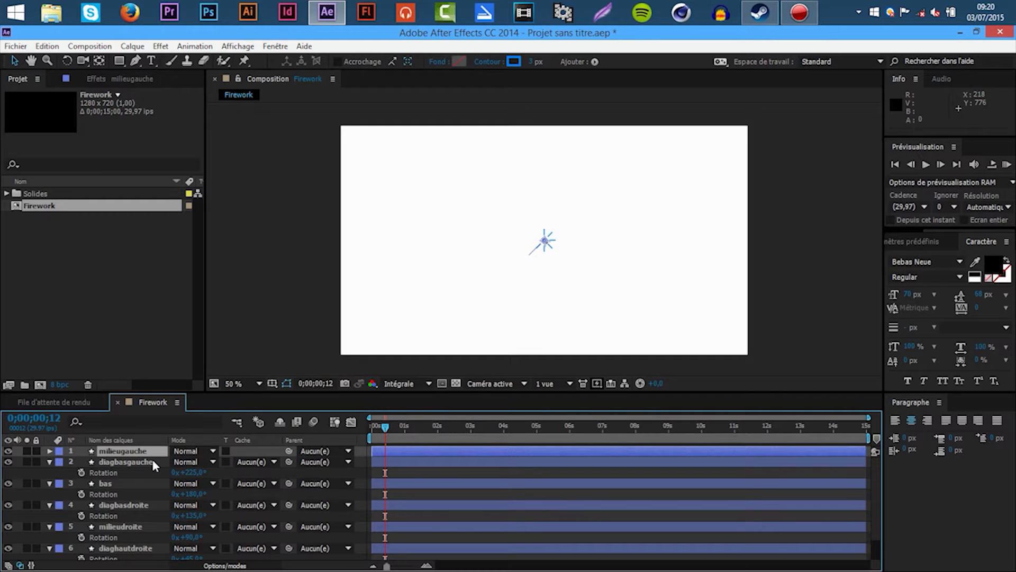
key(r)
click(193, 460)
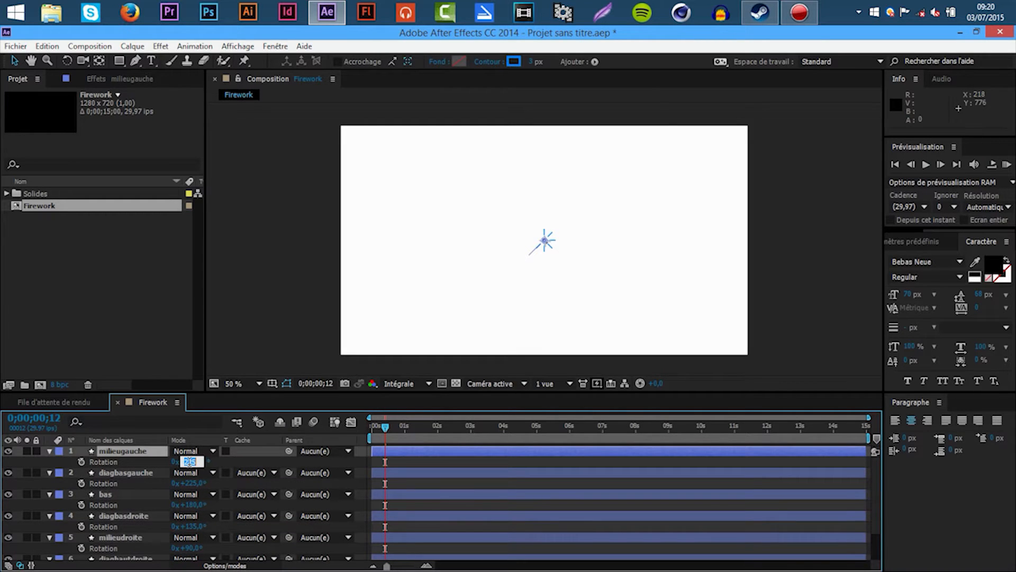
text(270)
key(Return)
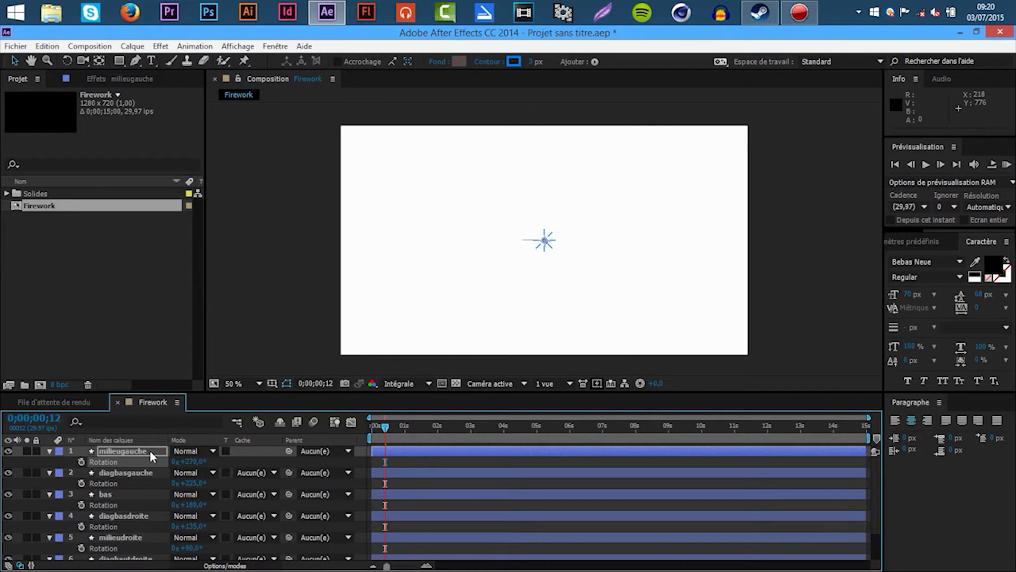
- Duplicate the milieugauche layer under the name "diaghautgauche" and set the copy's rotation to 315°
key(ctrl+d)
key(Return)
key(BackSpace)
text(diaghautgauche)
key(Return)
key(r)
click(190, 461)
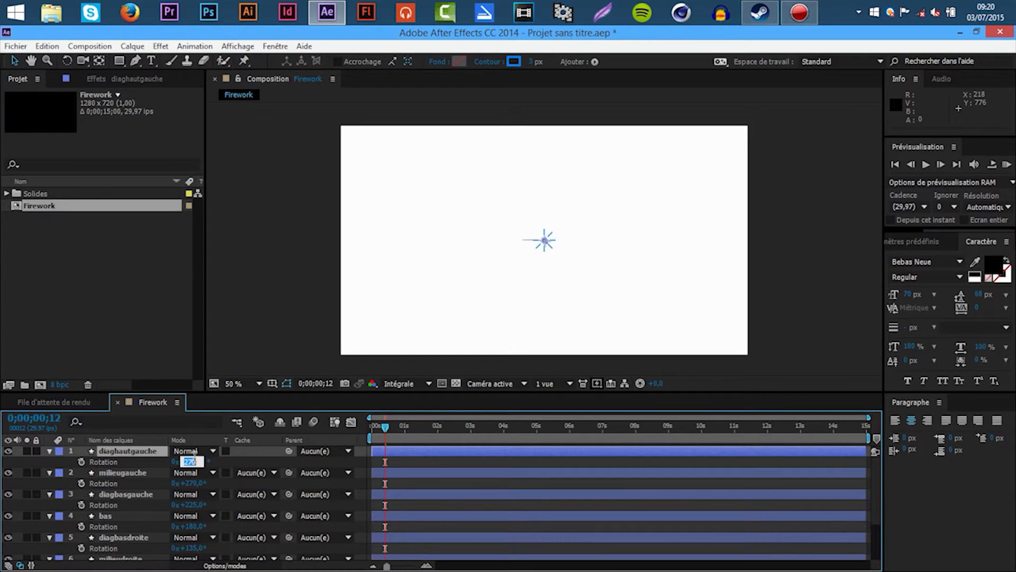
text(315)
key(Return)
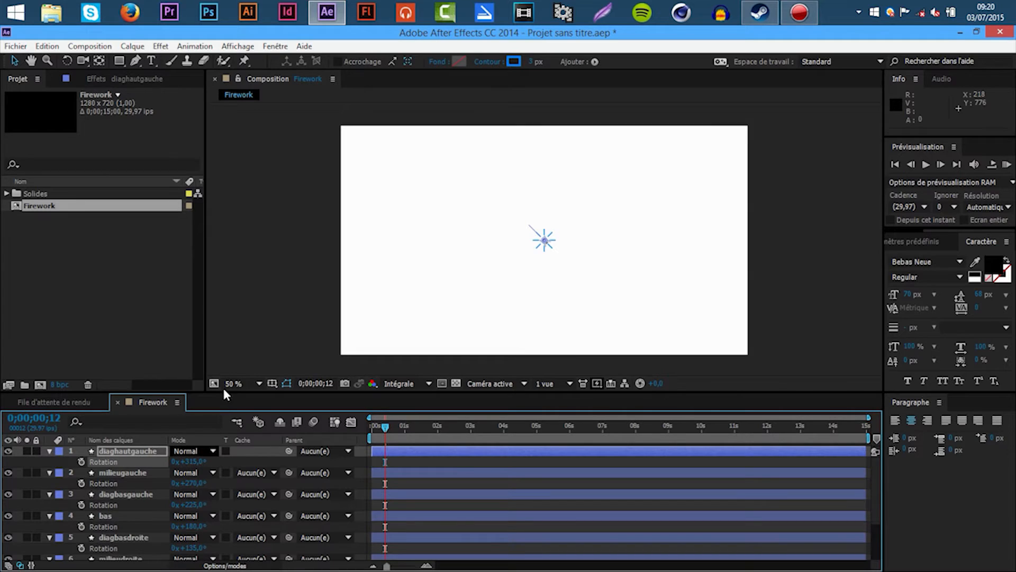
- Collapse the rotation properties of all seven duplicated line layers, from diaghautgauche down to diaghautdroite
click(49, 450)
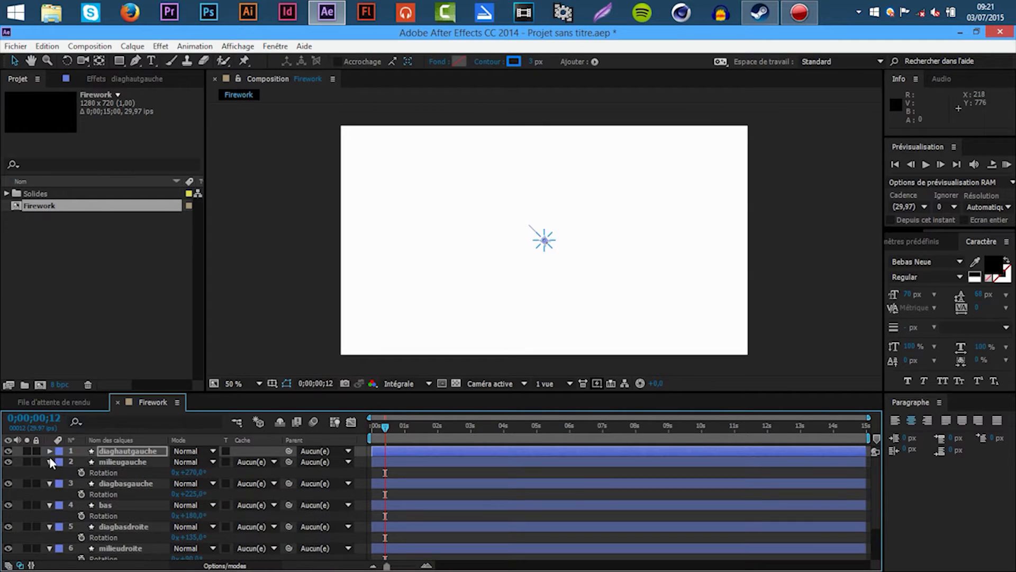
click(49, 462)
click(49, 472)
click(49, 484)
click(49, 494)
click(49, 505)
click(50, 516)
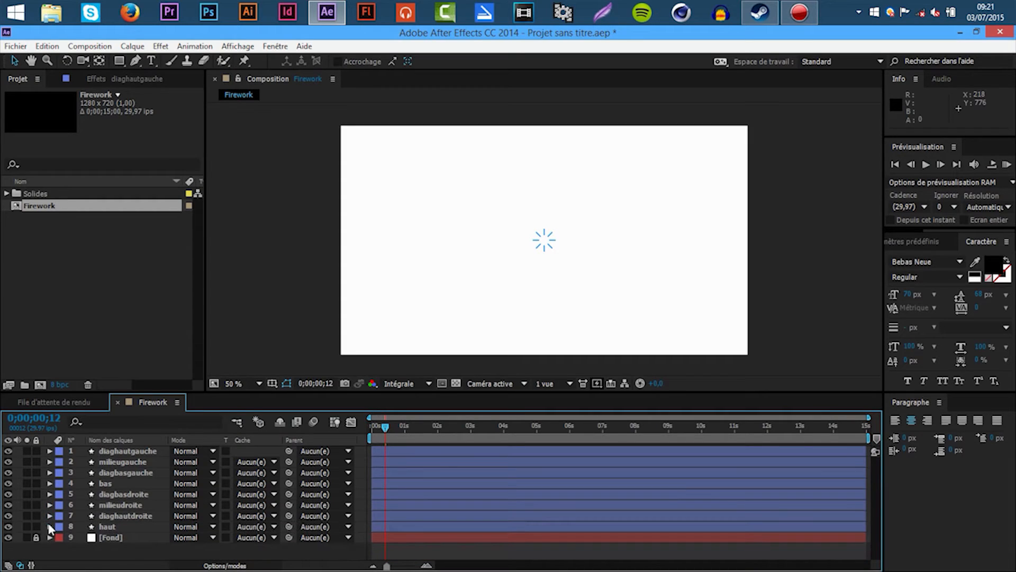
- Play a RAM preview of the eight-line burst and magnify the composition view to 100%
drag(386, 427, 357, 418)
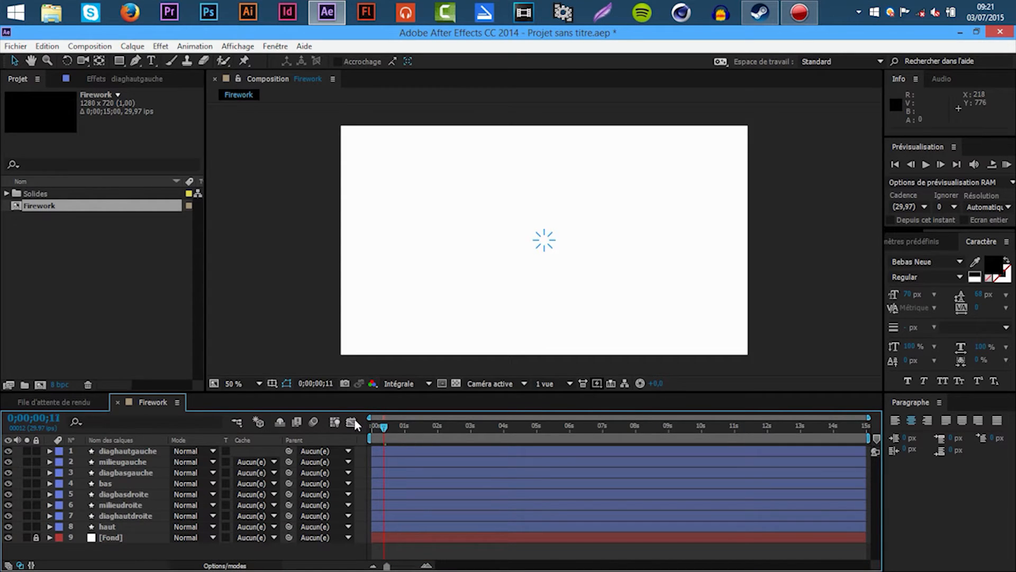
click(1007, 164)
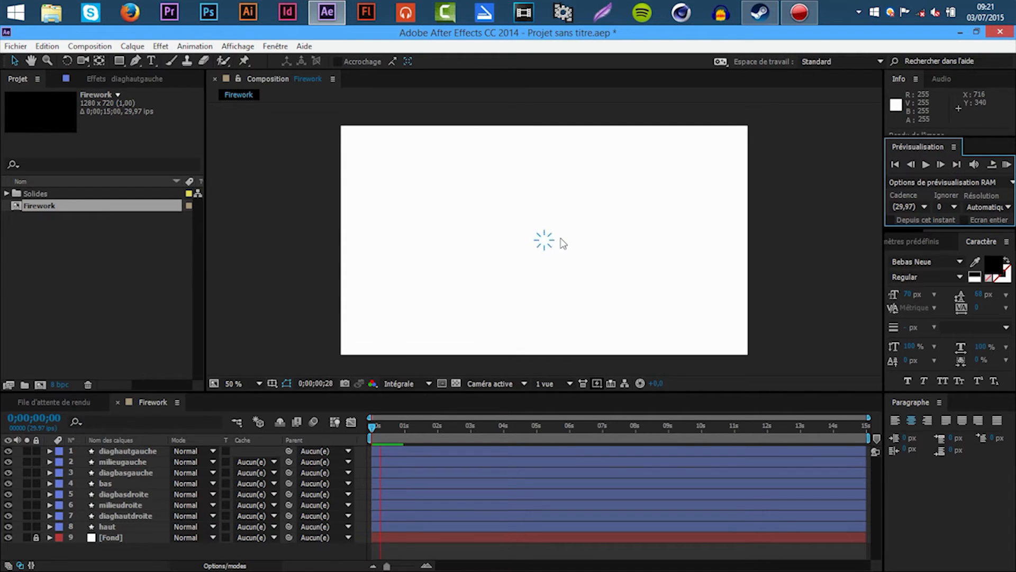
scroll(573, 265, up, 1)
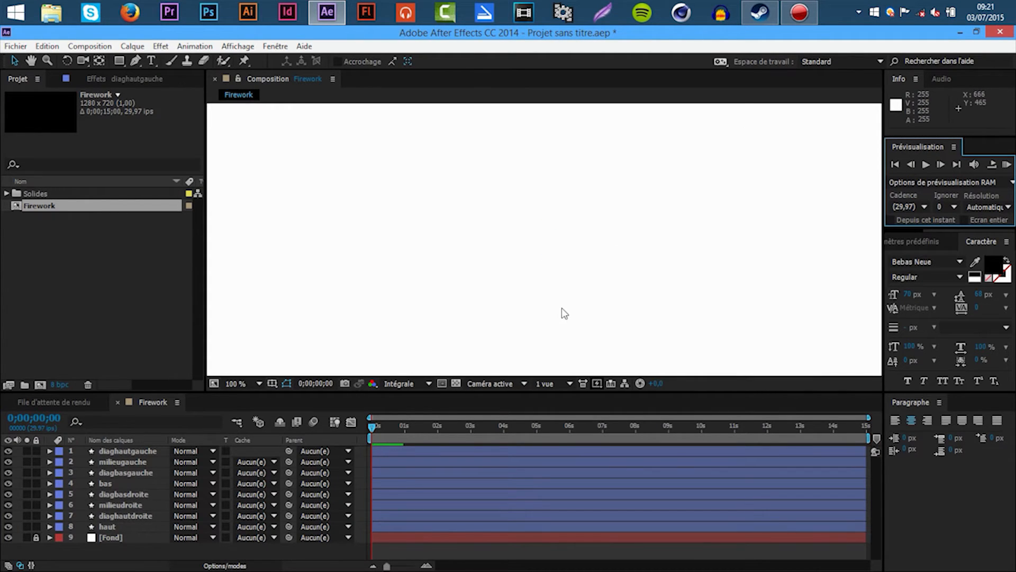
- Shorten the work area to about the first second and play RAM previews of the burst within it
drag(866, 427, 606, 418)
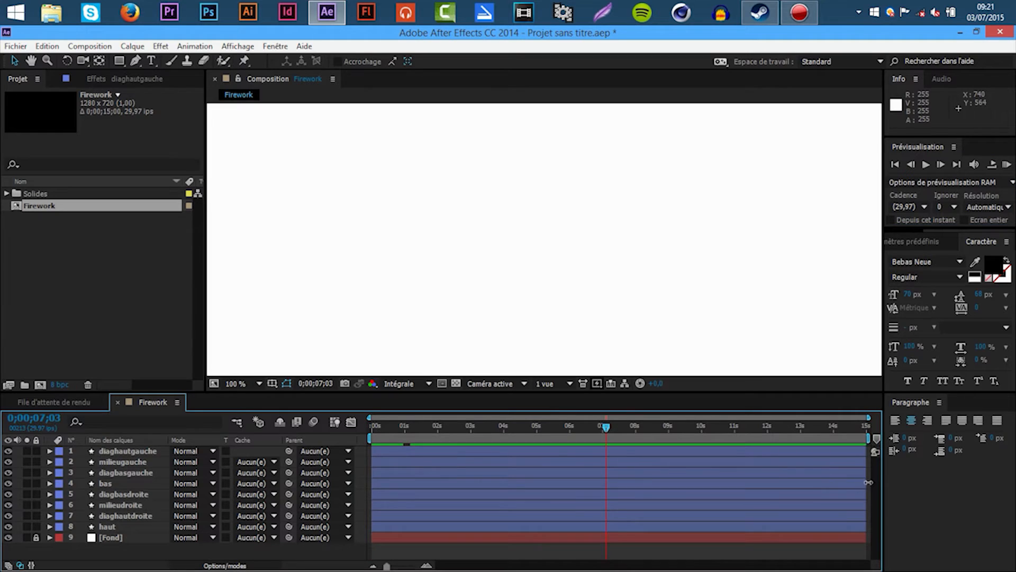
drag(869, 437, 411, 438)
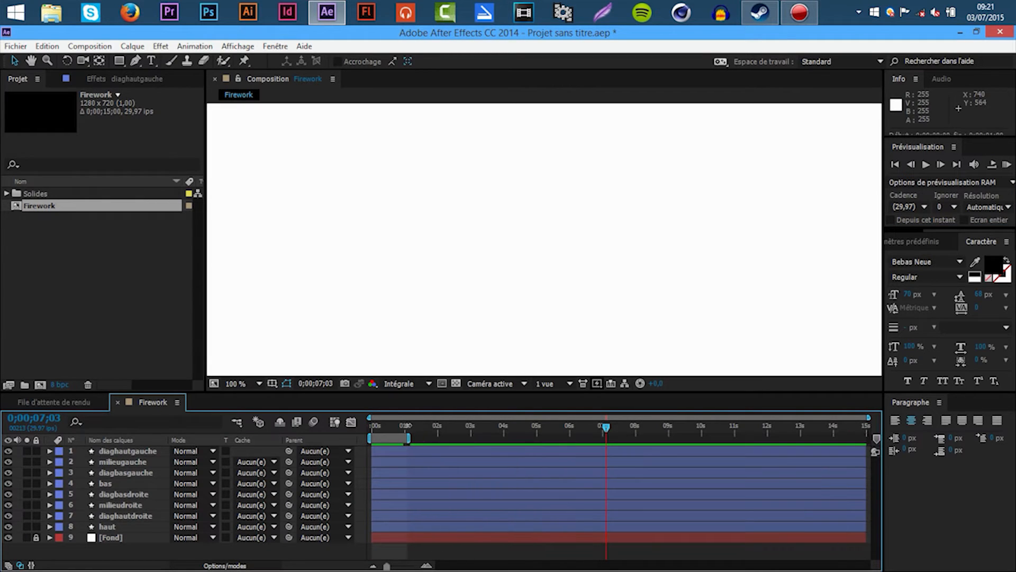
key(KP_0)
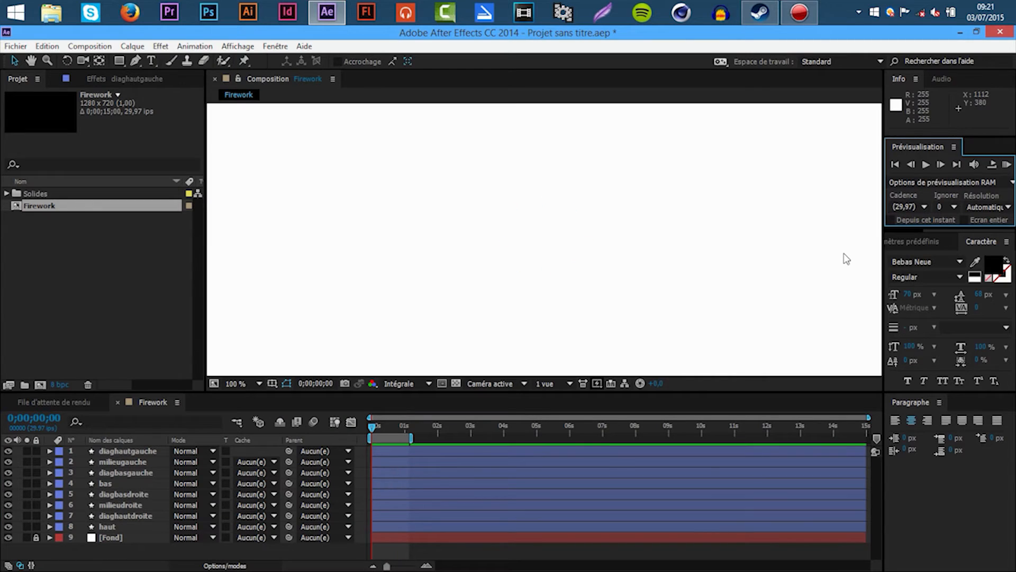
click(1005, 165)
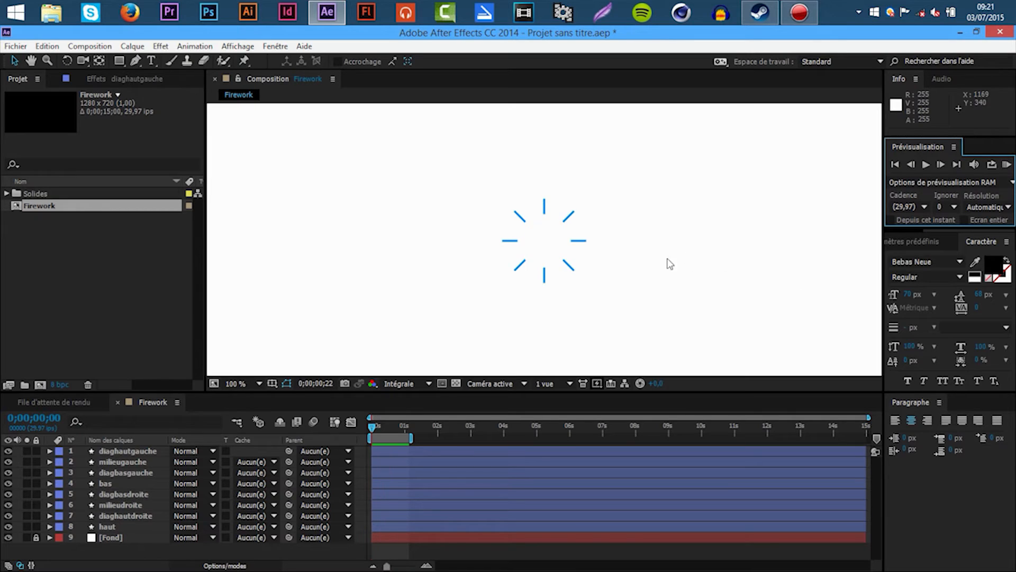
- Extend the work area back to the full 15-second composition and move the current time to 0;00;00;24
scroll(668, 263, down, 2)
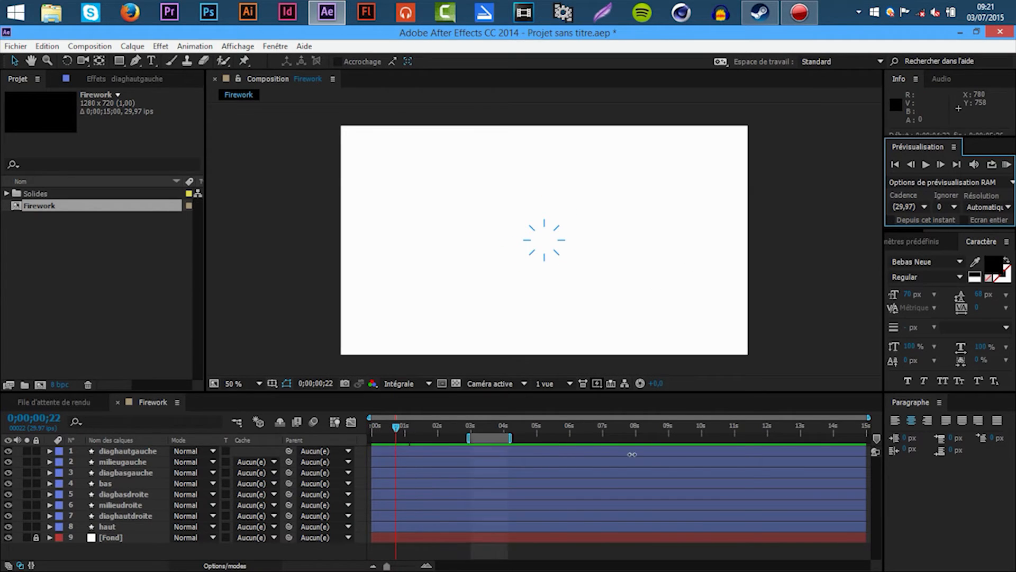
click(427, 437)
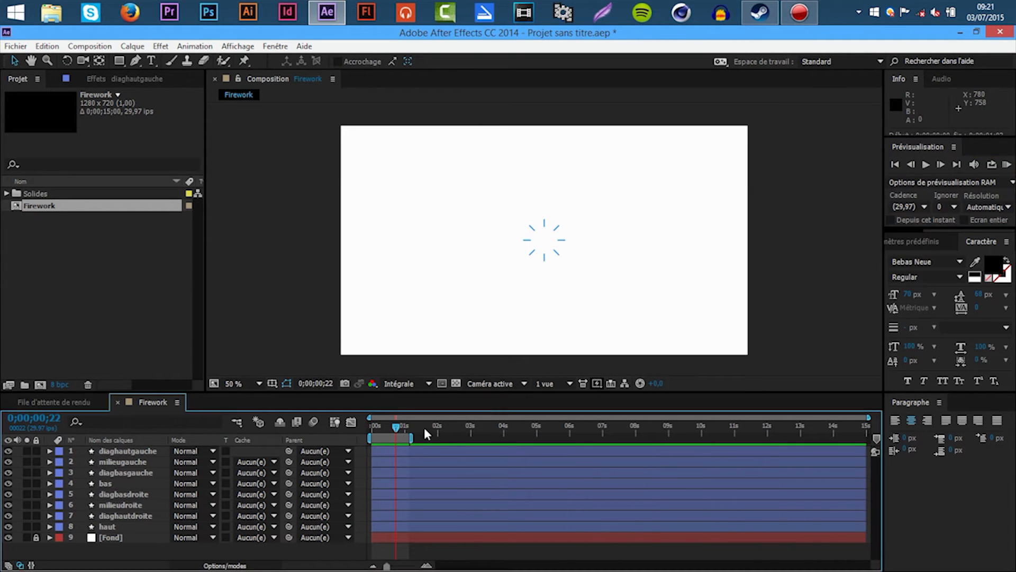
drag(407, 439, 902, 439)
click(415, 429)
mouse_move(399, 424)
mouse_down()
mouse_move(388, 427)
mouse_move(398, 424)
mouse_up()
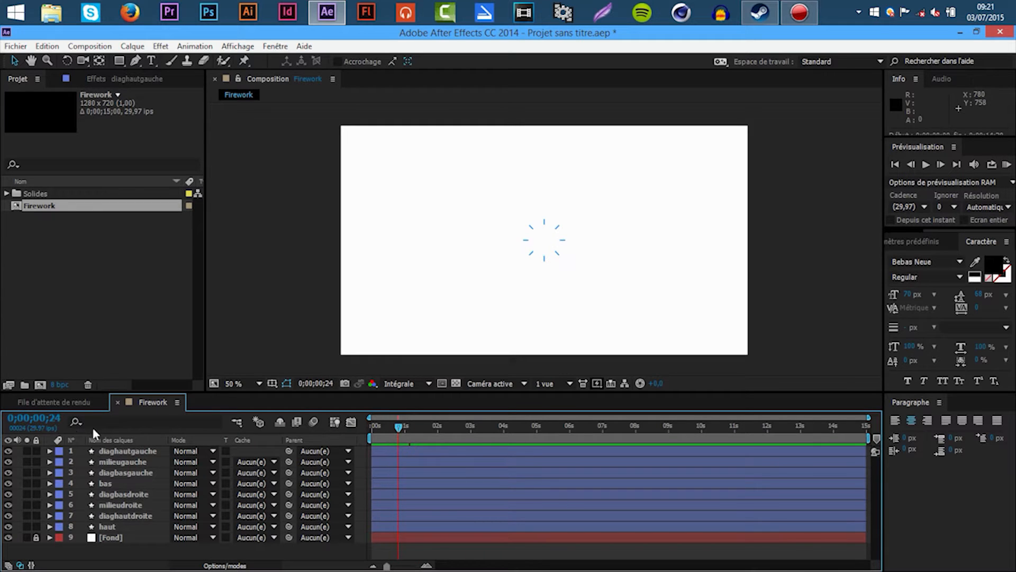
- Precompose the eight line layers, from diaghautgauche to haut, into a new composition named Firework_little with all attributes transferred
click(141, 453)
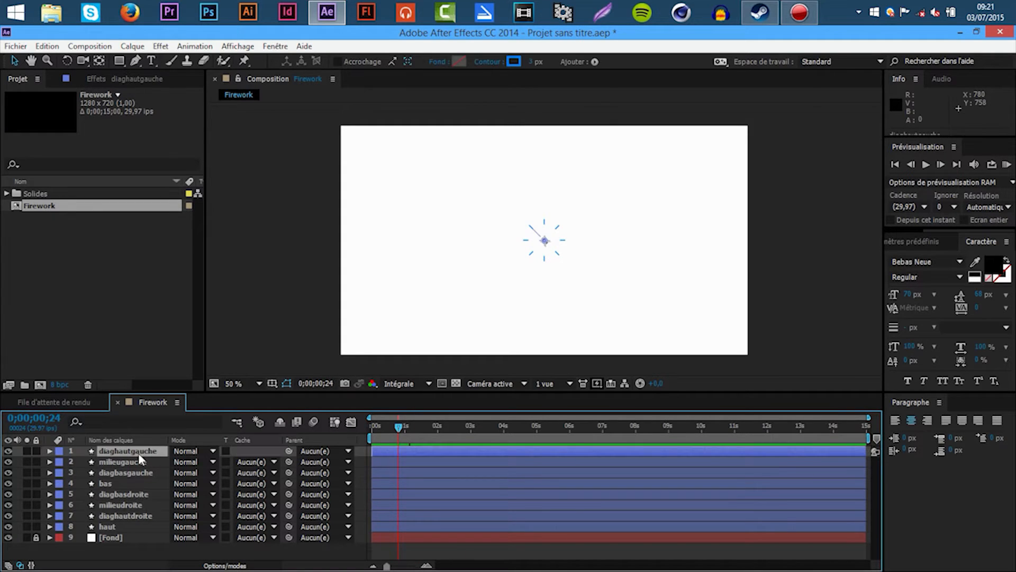
shift+click(123, 525)
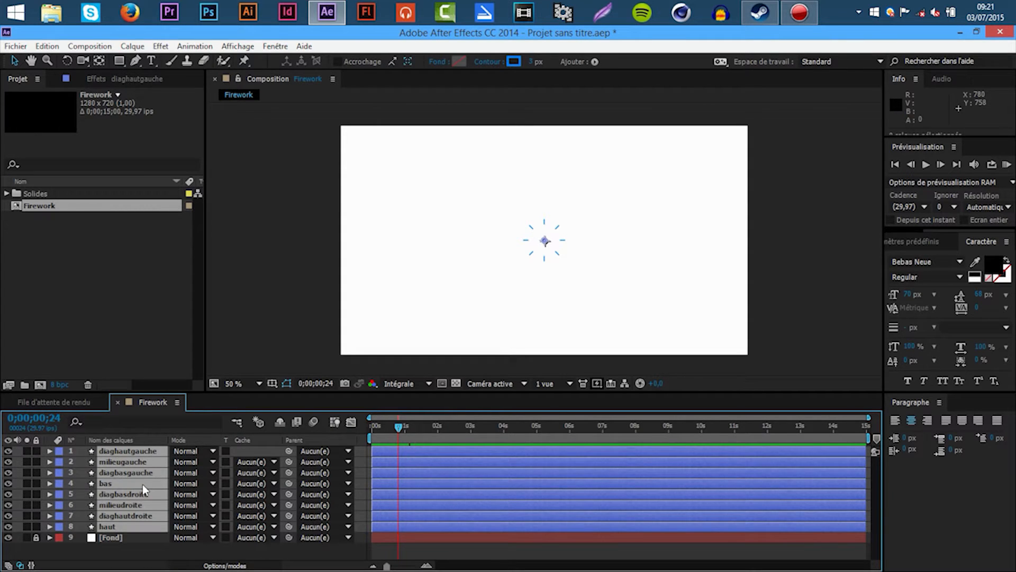
right_click(142, 484)
click(210, 450)
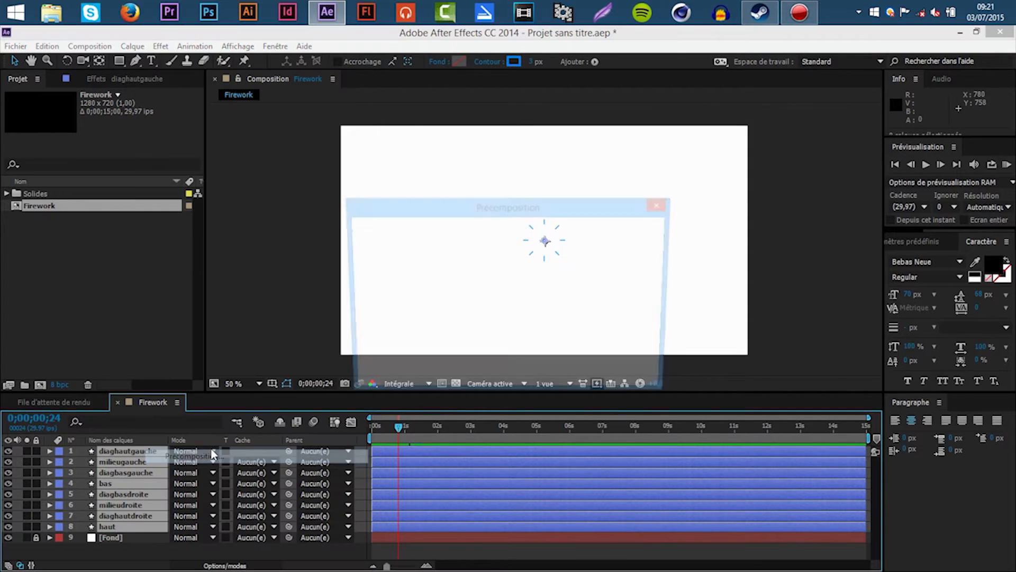
text(Firework_little)
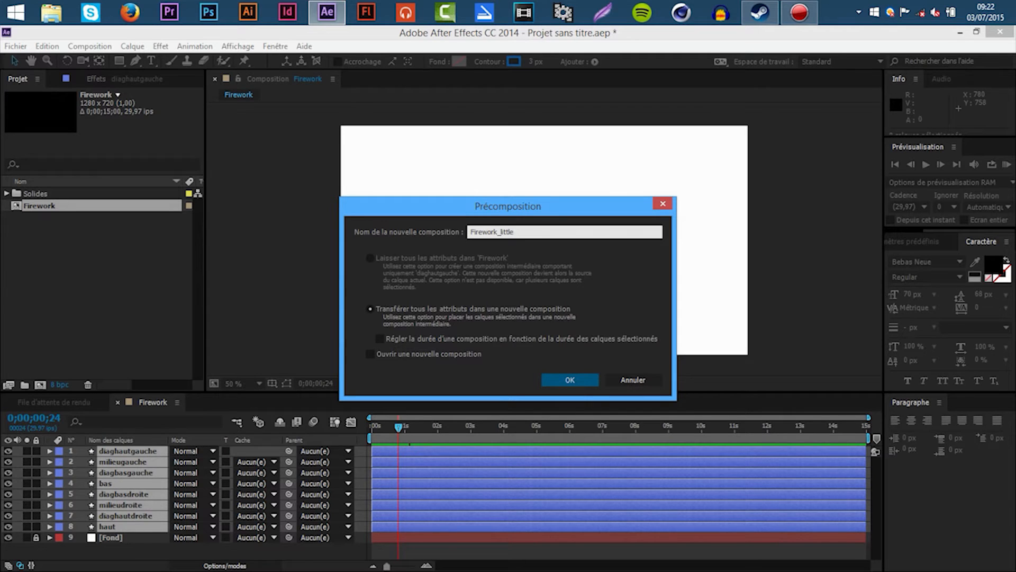
key(Return)
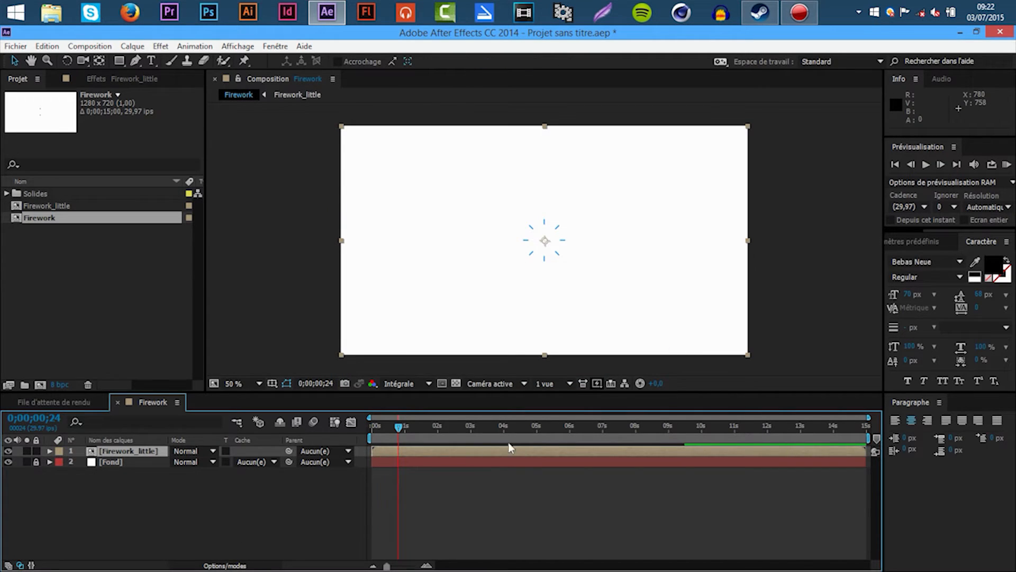
- Scrub through the precomposed burst, return to 0;00;00;00 and give the Firework_little layer the Bleu label
click(373, 426)
drag(373, 425, 402, 423)
click(372, 425)
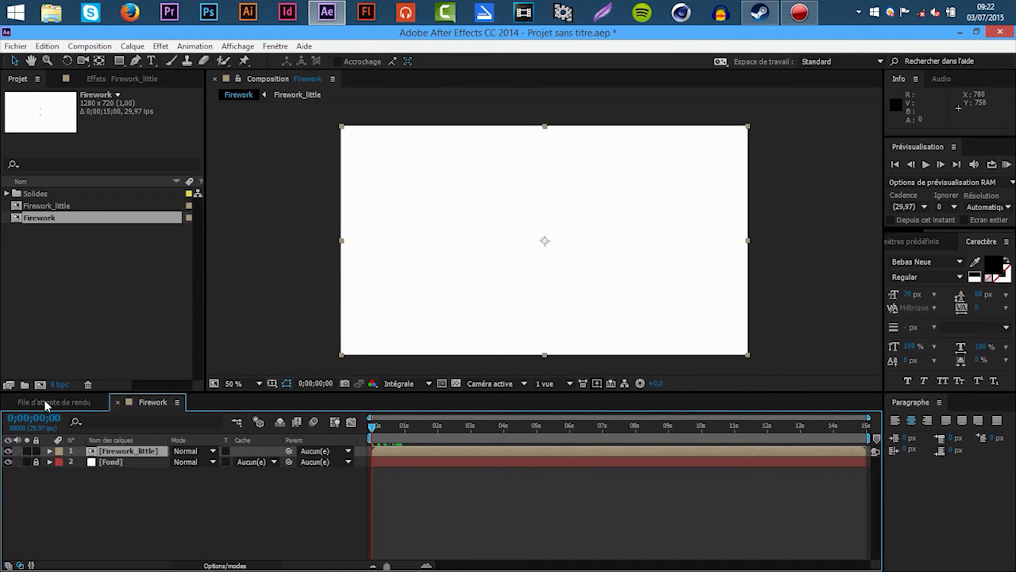
click(60, 454)
click(122, 336)
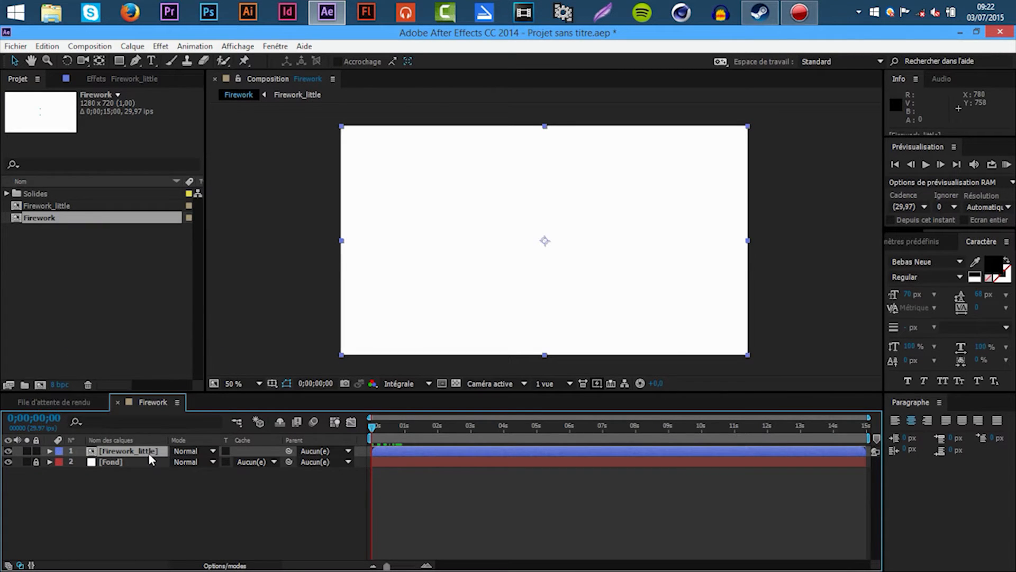
- Duplicate the Firework_little layer and give the copy the Orange label
key(ctrl+d)
click(60, 451)
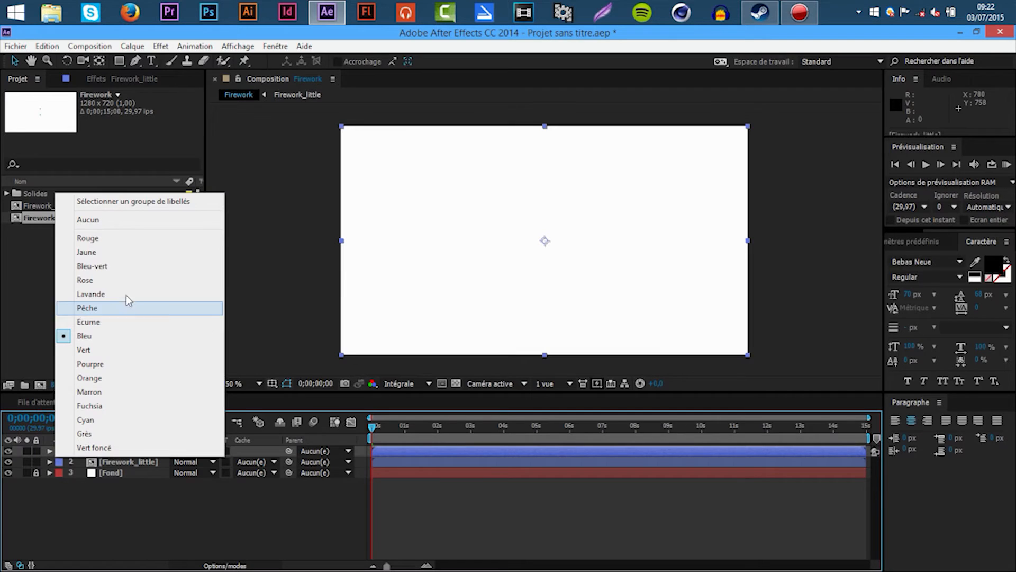
click(129, 379)
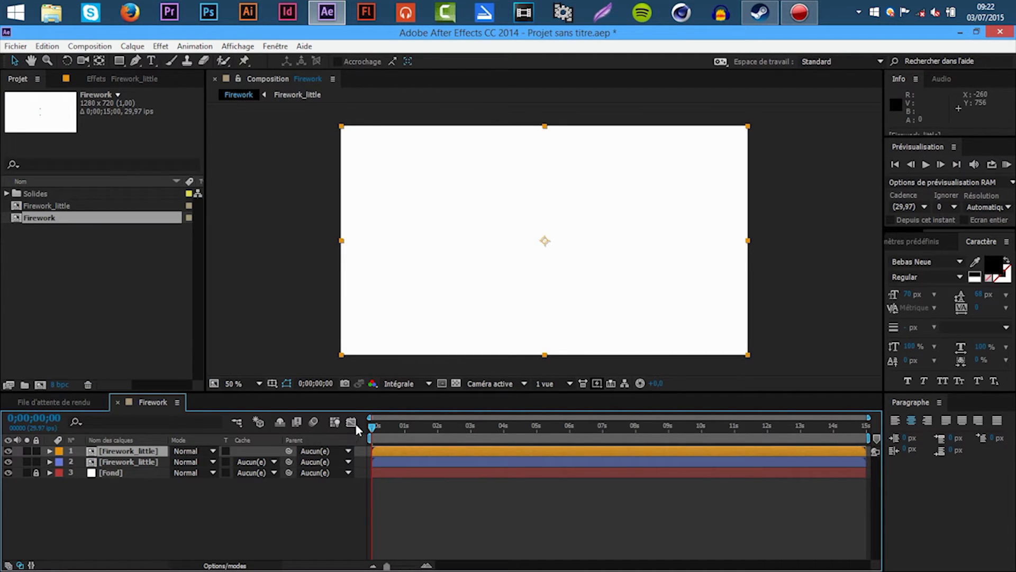
- At 0;00;00;16, find the Remplir effect and apply it to the orange-labelled Firework_little copy
drag(379, 430, 389, 429)
click(901, 242)
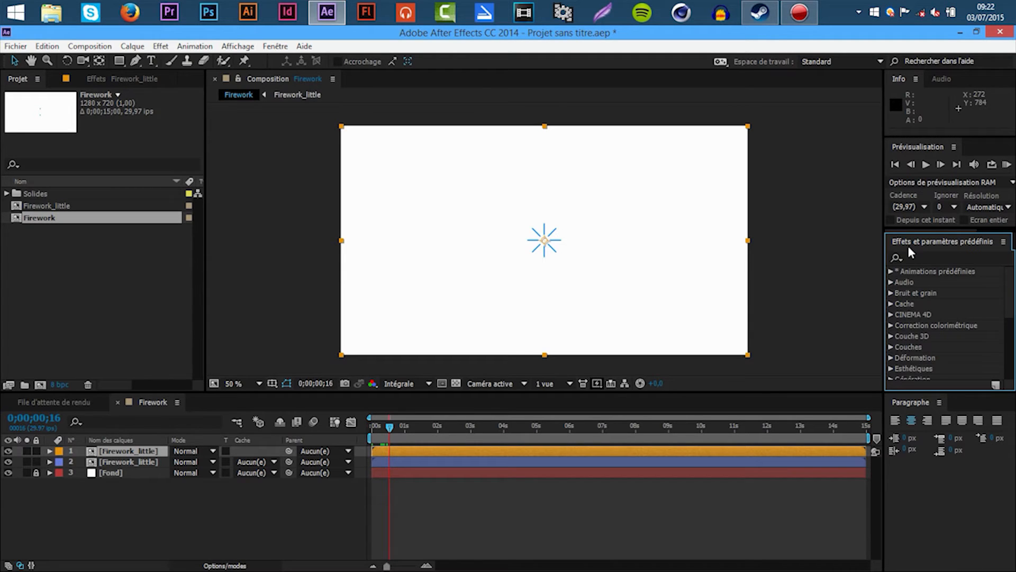
click(921, 256)
text(remplir)
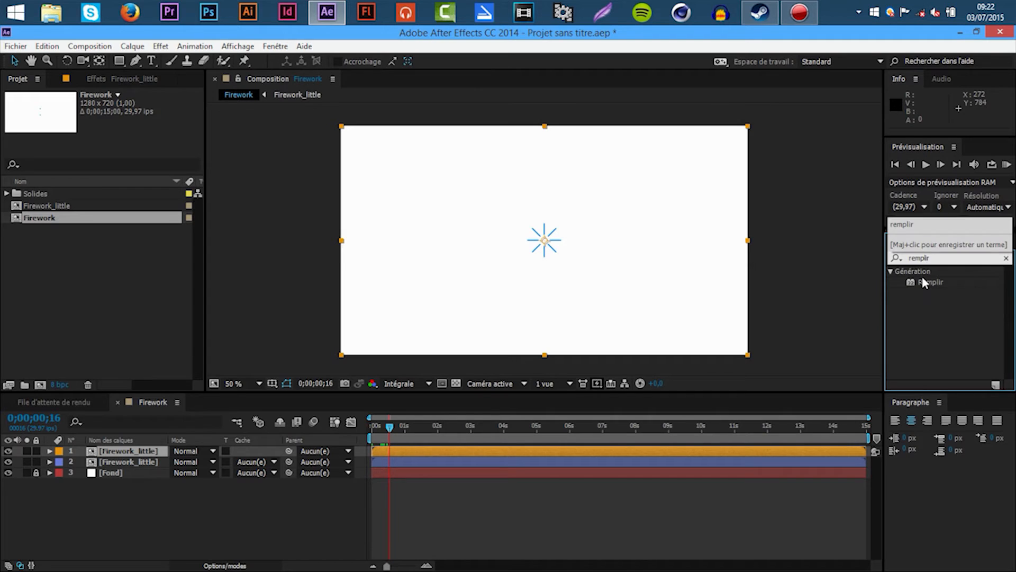
drag(923, 277, 571, 205)
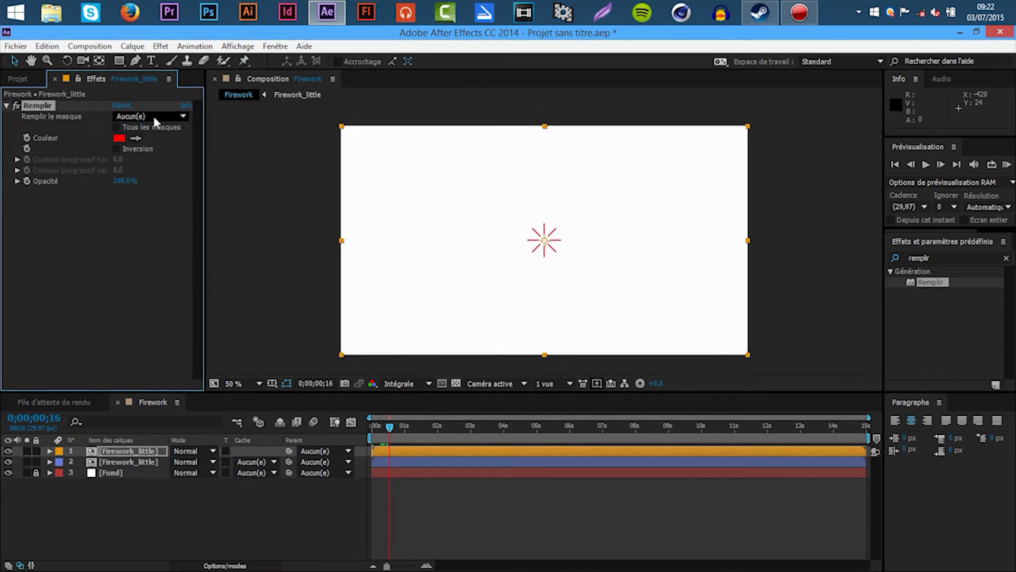
- Change the Remplir effect's colour on the orange-labelled copy to a bright orange
click(119, 138)
mouse_move(520, 391)
mouse_down()
mouse_move(492, 431)
mouse_move(446, 429)
mouse_move(379, 343)
mouse_move(463, 456)
mouse_up()
click(588, 535)
drag(549, 467, 628, 369)
click(681, 385)
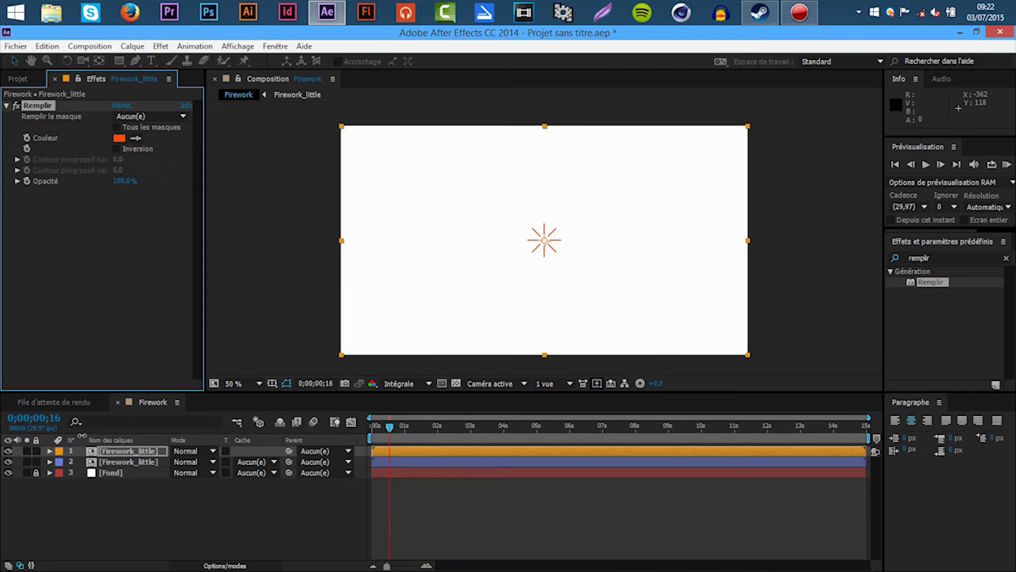
- Move the orange burst slightly up and to the right of the blue one so the two partly overlap
click(144, 453)
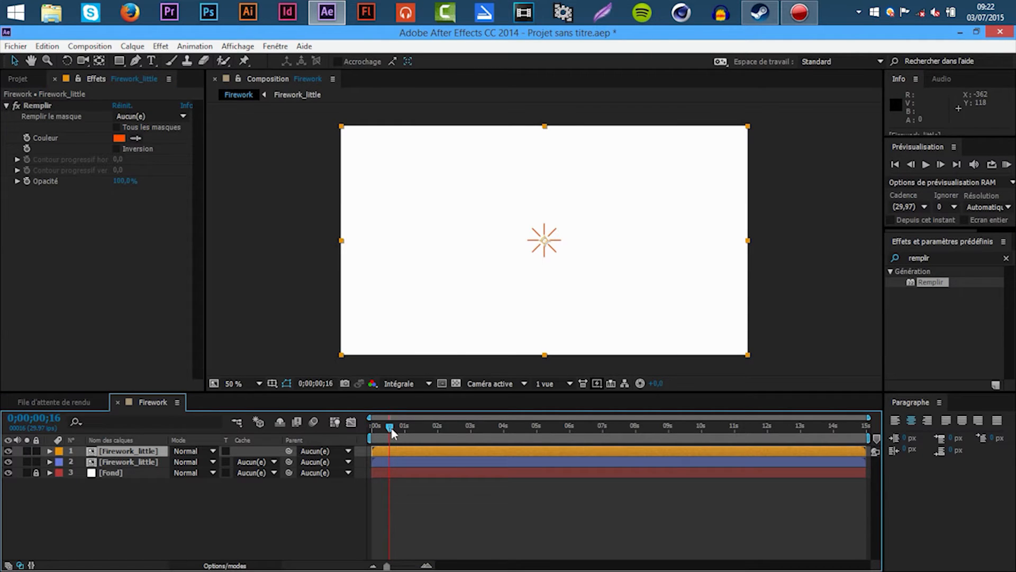
drag(571, 263, 574, 257)
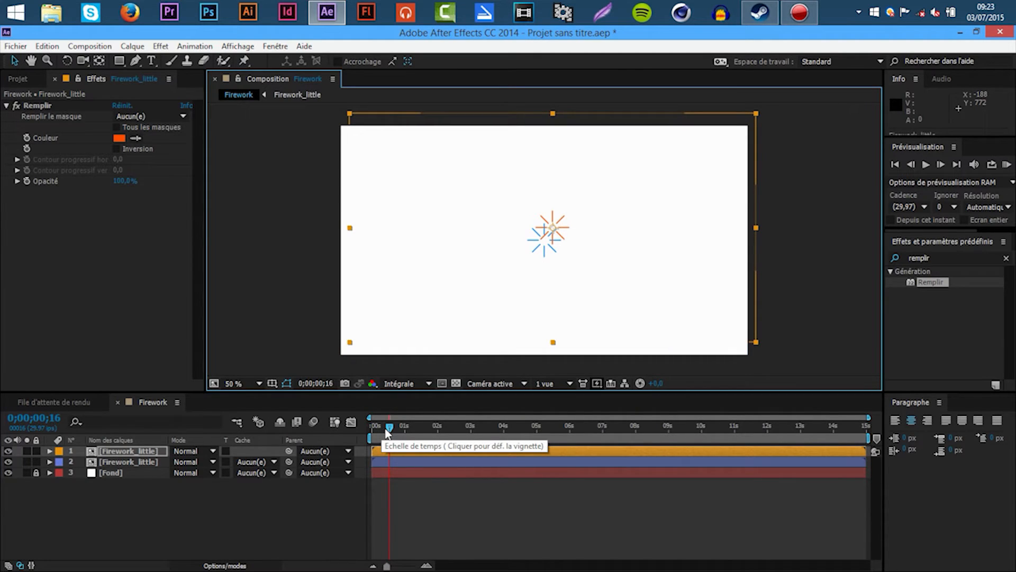
drag(387, 433, 352, 450)
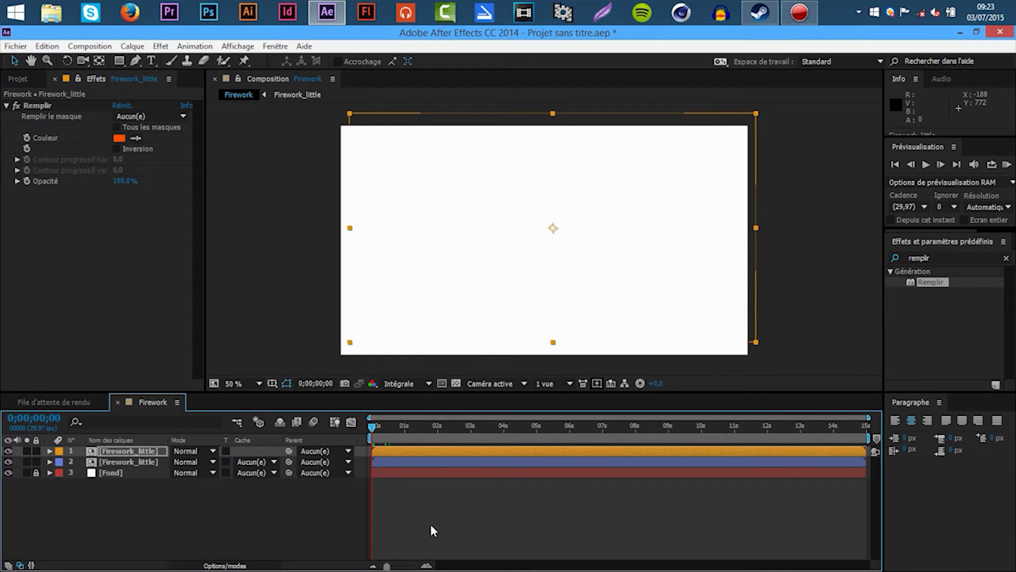
key(space)
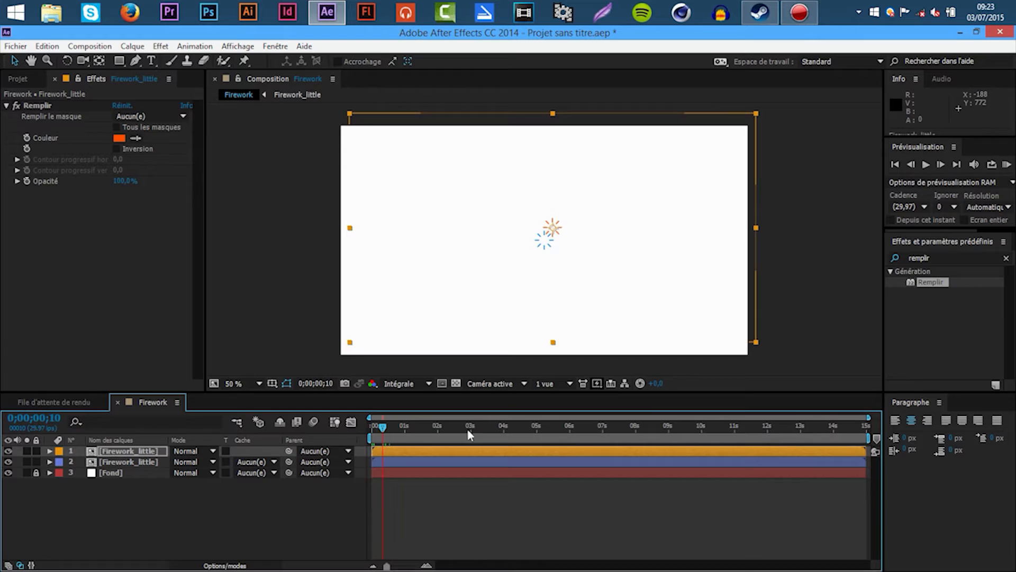
key(period)
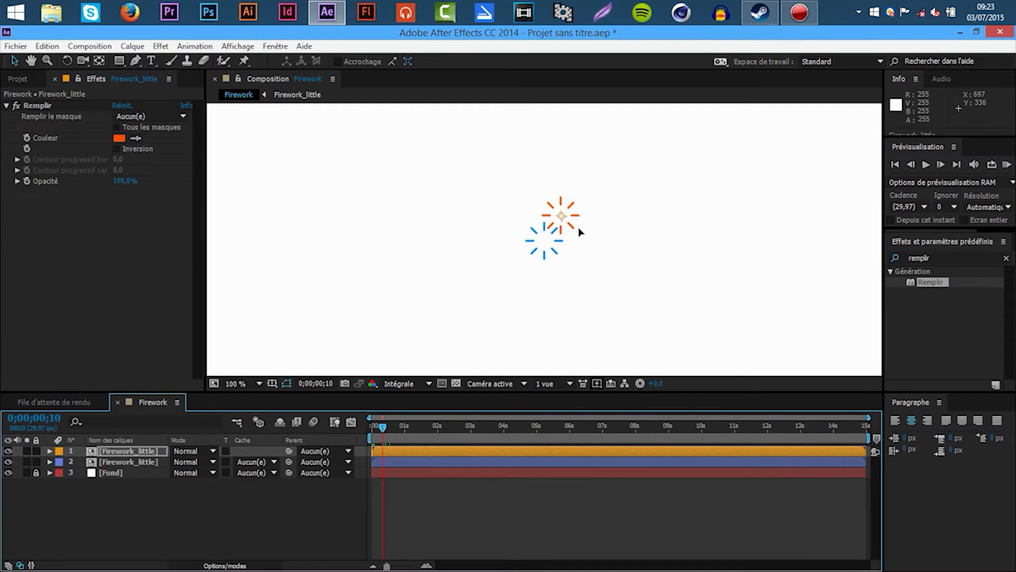
drag(580, 231, 577, 236)
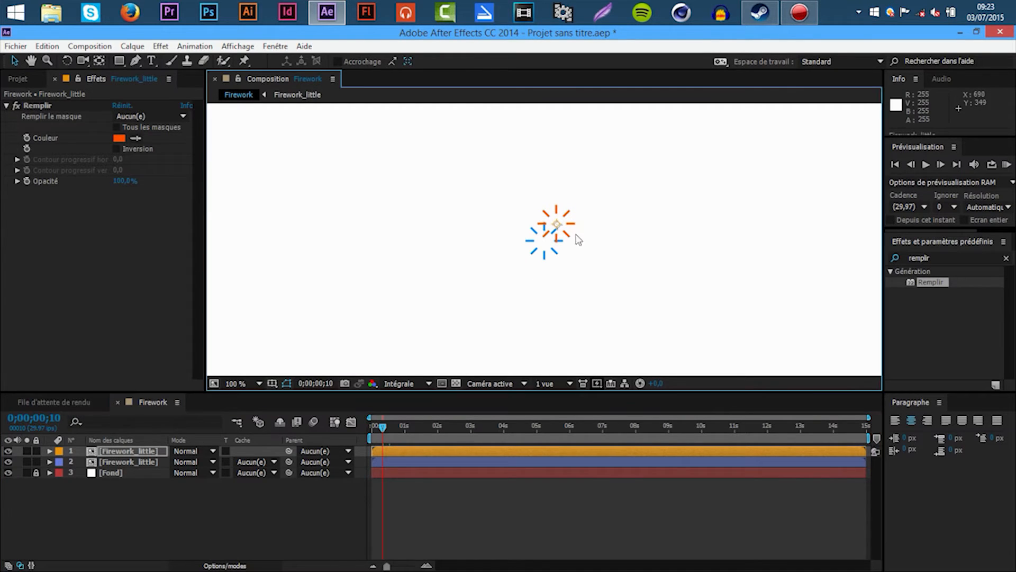
- Shift the orange layer in time so it starts at 0;00;00;10, and play back the two bursts
click(400, 449)
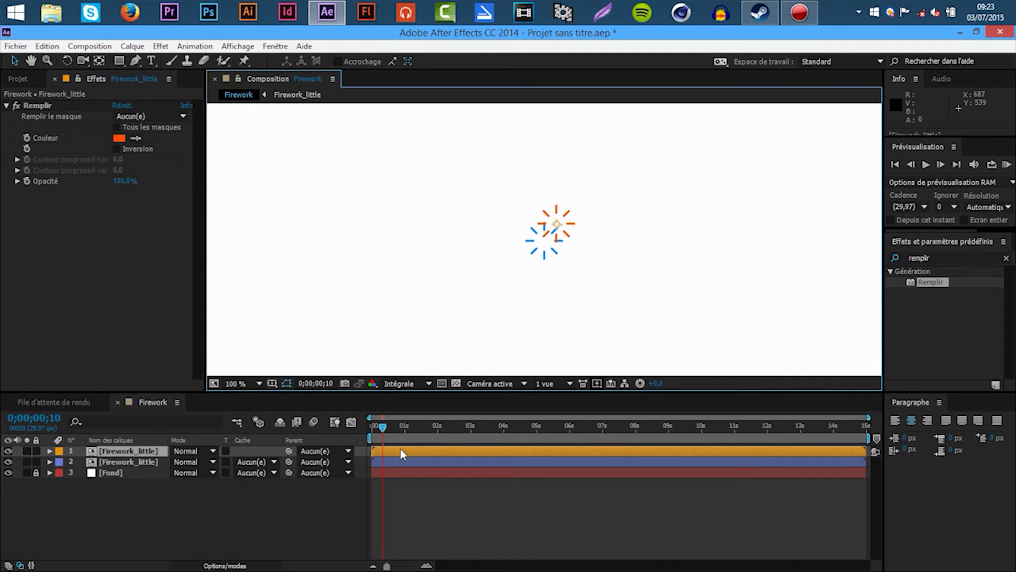
drag(400, 449, 424, 442)
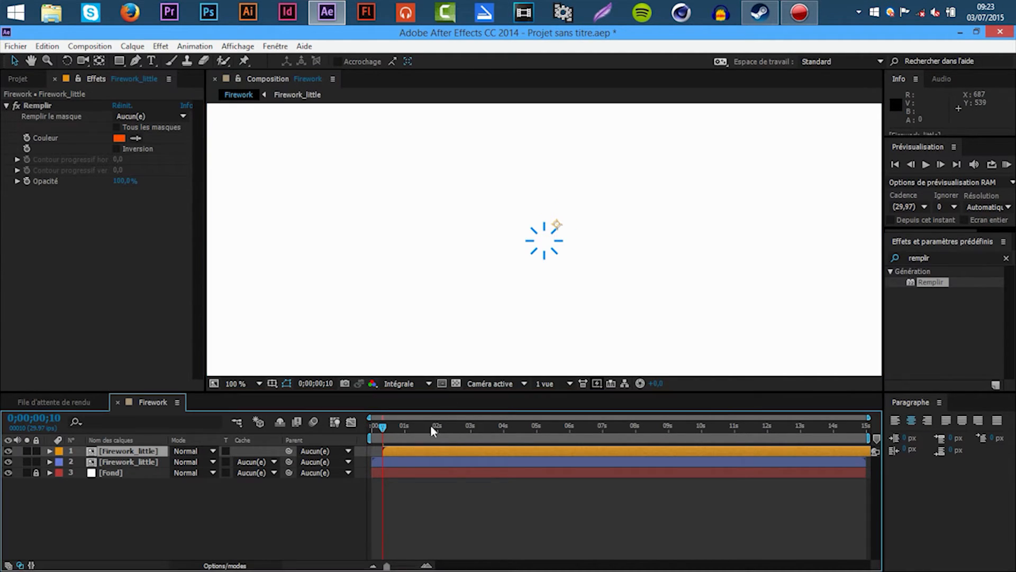
scroll(556, 252, down, 4)
scroll(555, 249, up, 2)
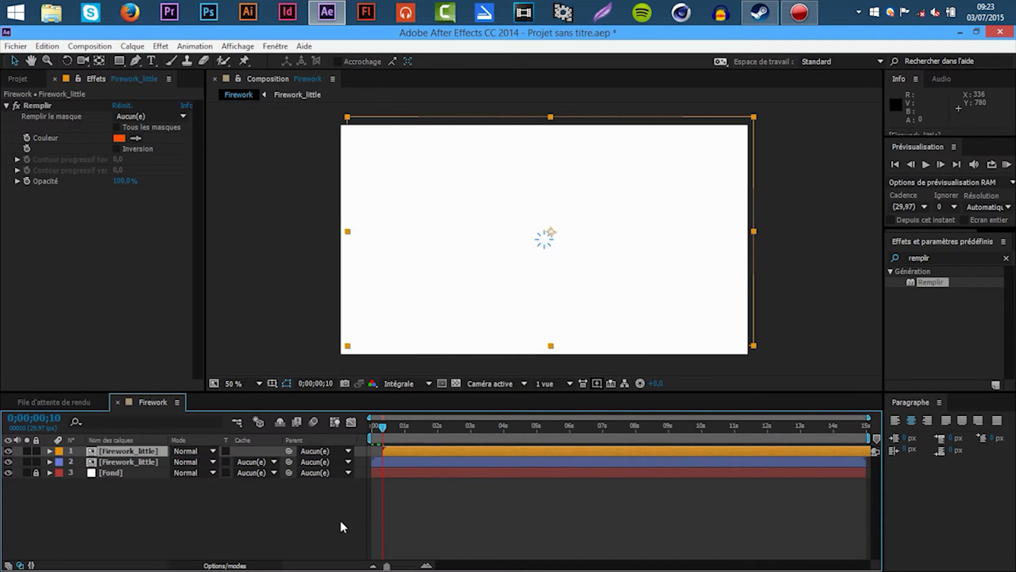
key(space)
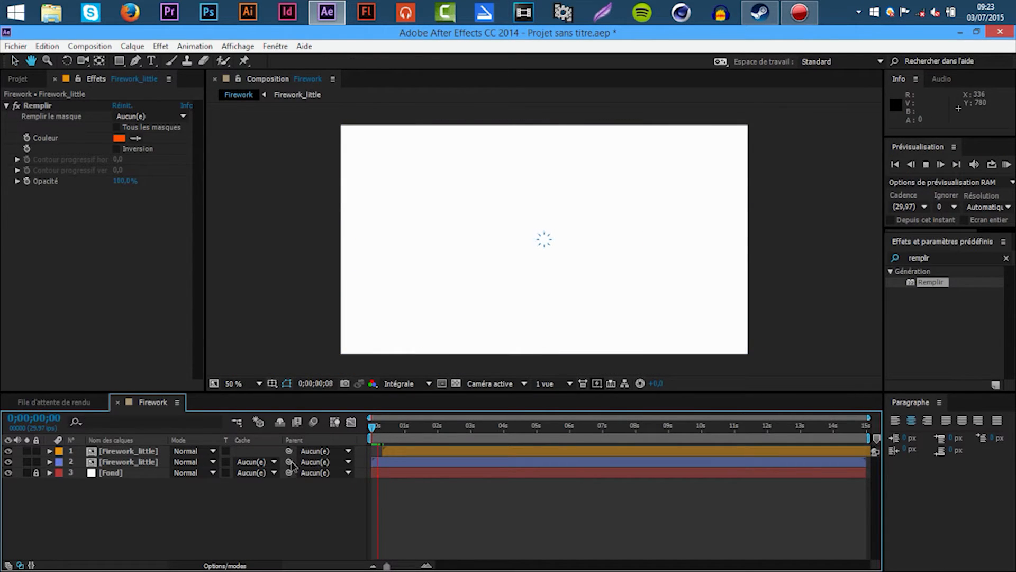
- At 0;00;00;18, move the orange burst further up and right, to the tip of the blue burst's upper-right line
click(392, 426)
click(391, 427)
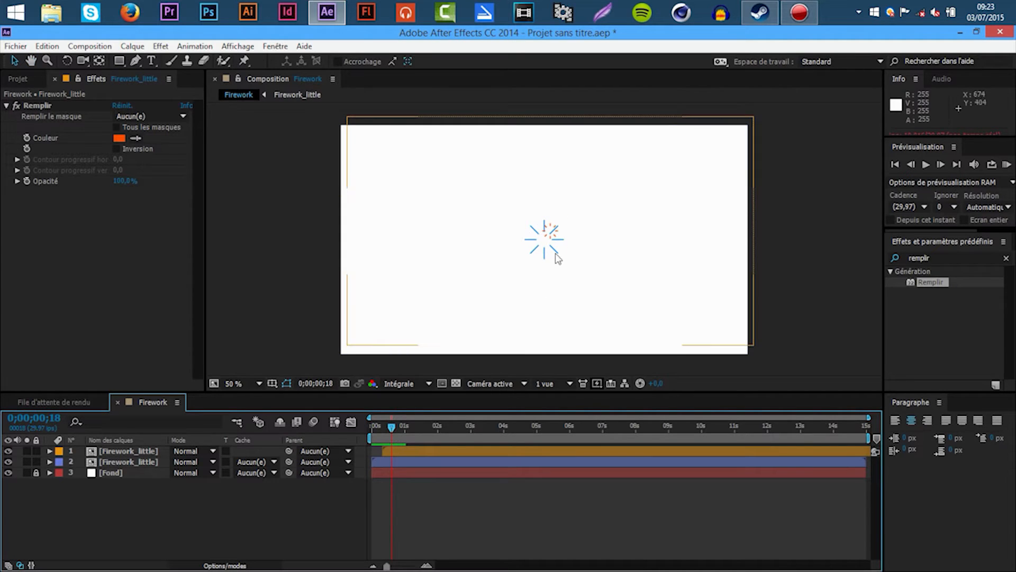
scroll(556, 243, up, 4)
drag(562, 229, 595, 207)
scroll(581, 235, down, 4)
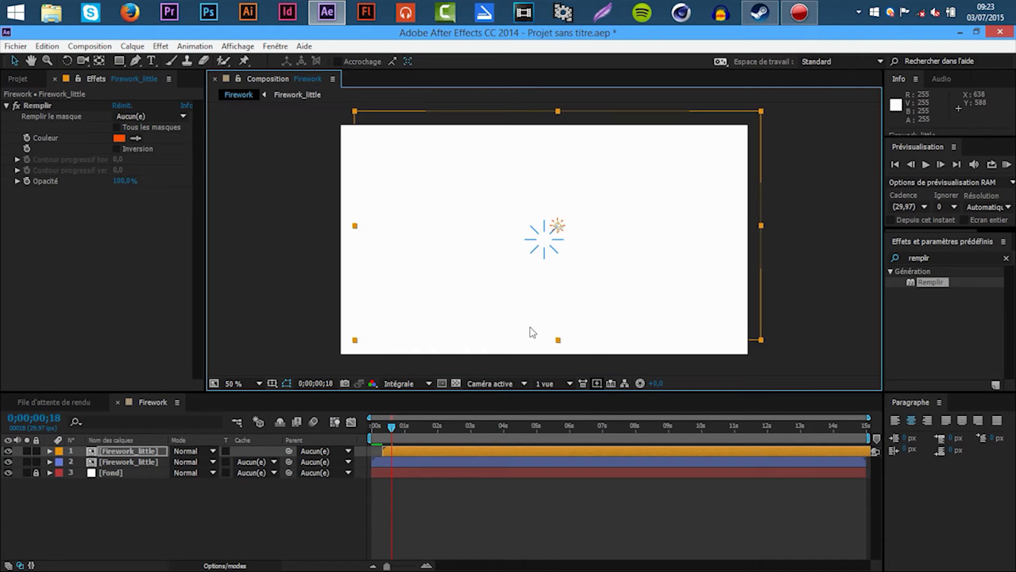
- Play a RAM preview of the blue and orange bursts from the start and return to 0;00;00;00
click(324, 531)
key(Home)
click(1006, 164)
click(1006, 164)
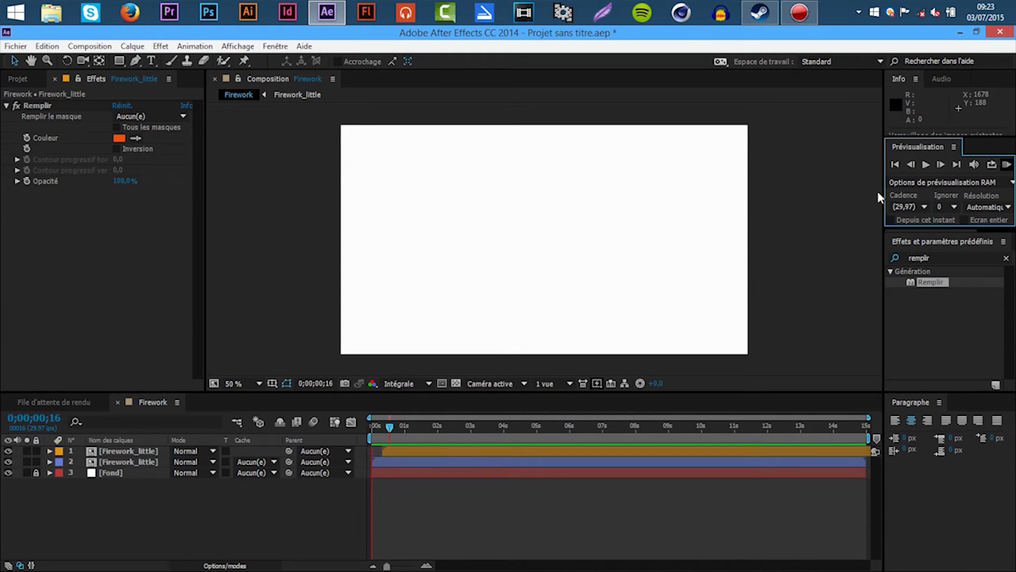
key(space)
drag(391, 425, 339, 434)
- Duplicate the orange Firework_little layer and give the copy the Vert label
click(122, 451)
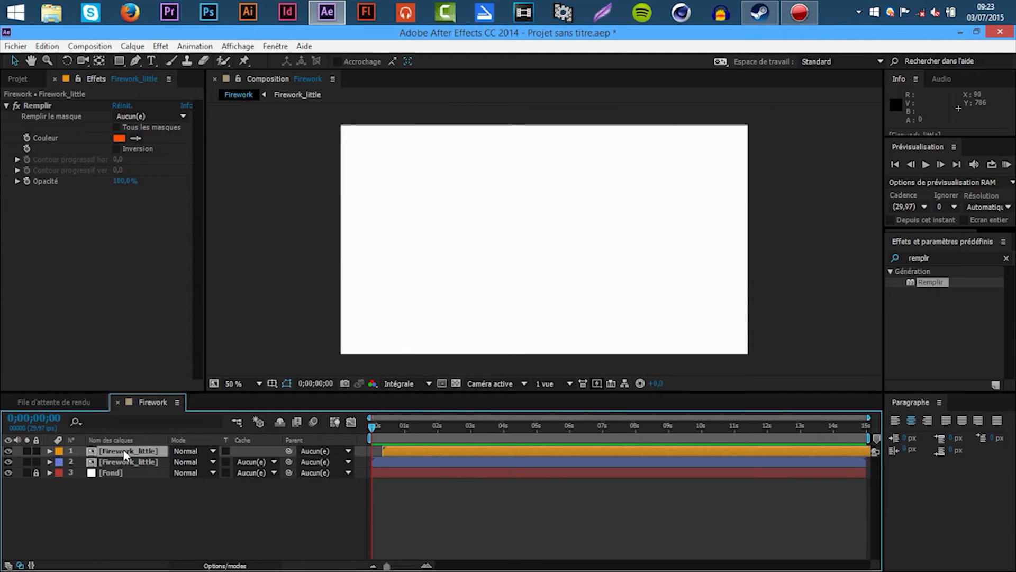
key(ctrl+d)
click(59, 451)
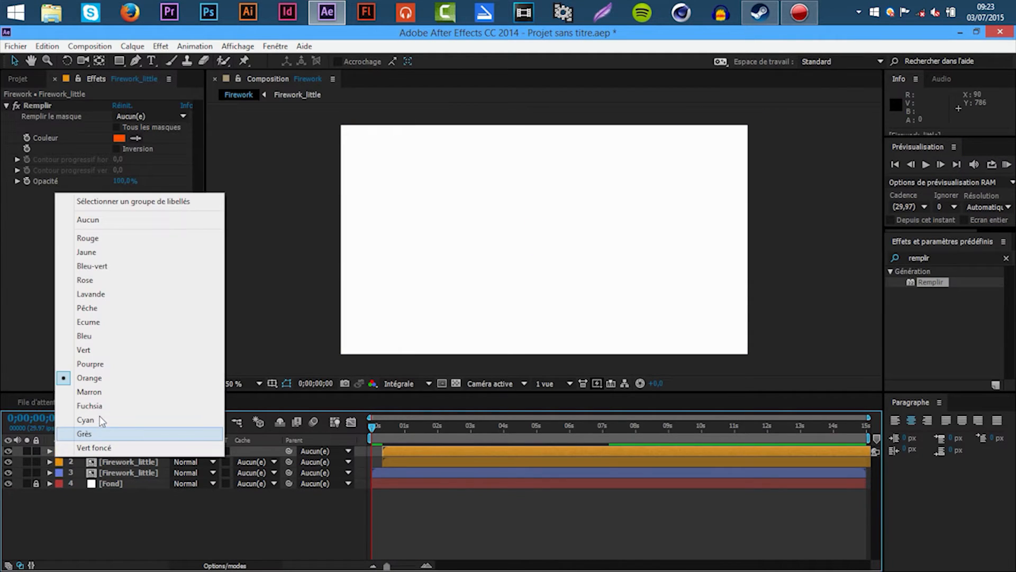
click(122, 350)
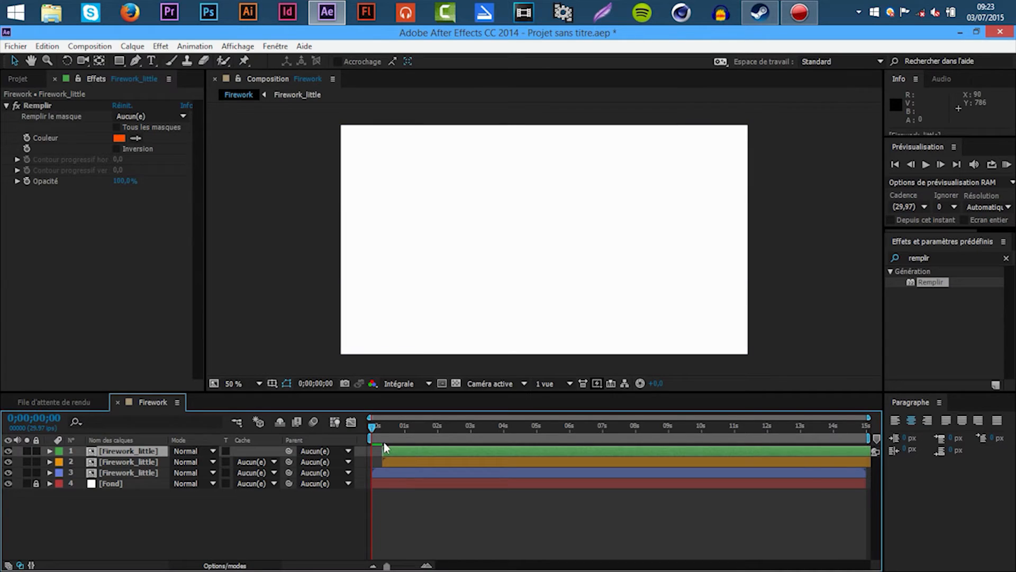
- Make the green-labelled layer start at 0;00;00;20, ten frames after the orange layer
drag(386, 428, 381, 431)
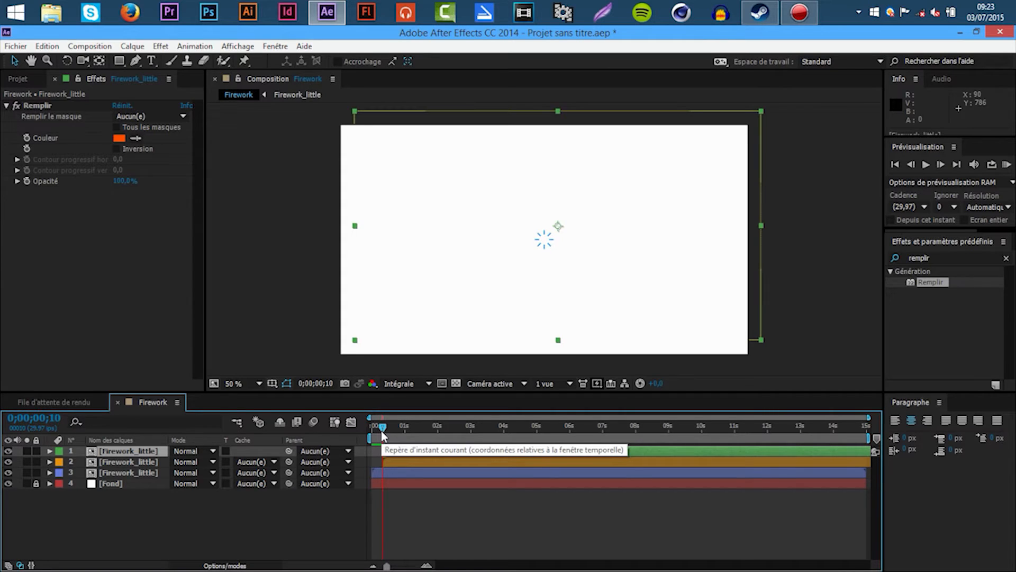
key(shift+Page_Down)
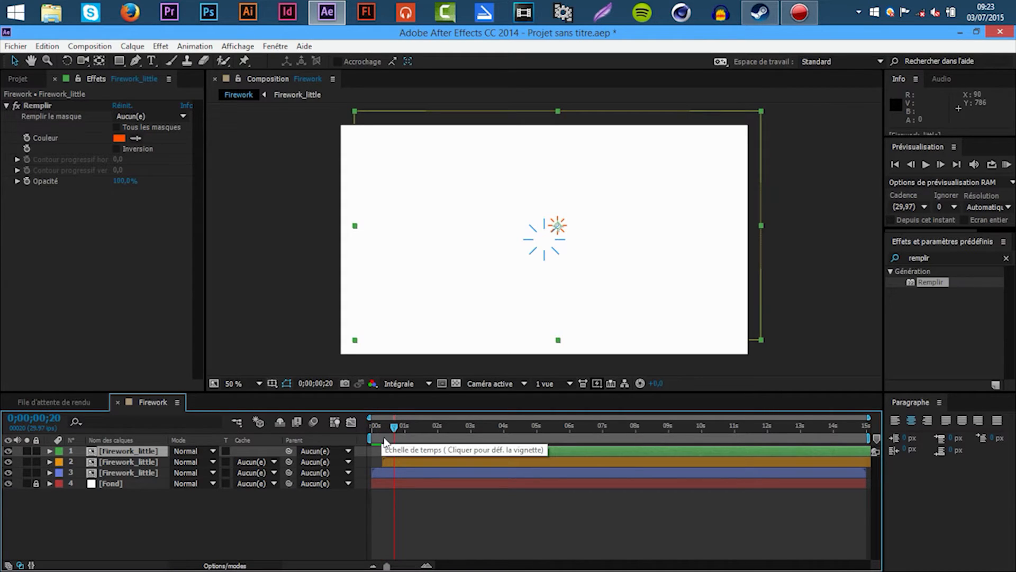
key(alt+bracketleft)
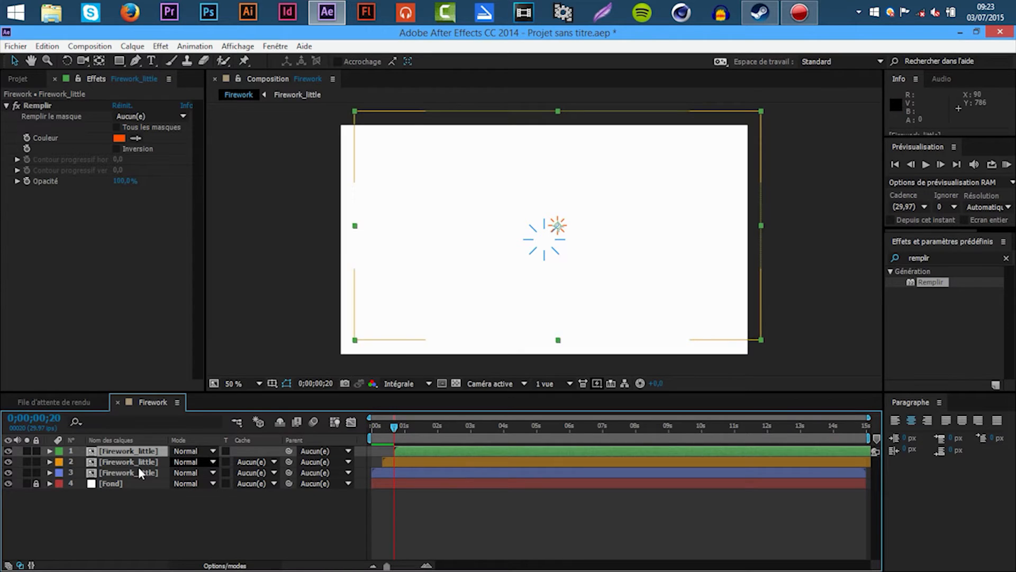
- Set the Remplir colour of the green-labelled layer to green 29C315
click(120, 138)
click(584, 492)
drag(494, 393, 528, 418)
click(548, 417)
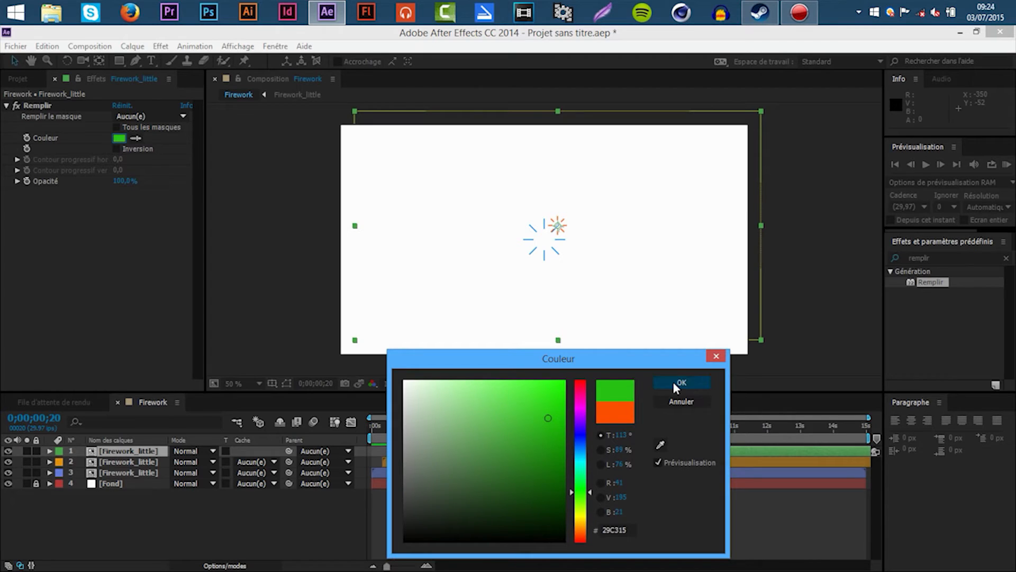
click(679, 383)
- Move the green burst to the lower left of the blue burst and scale its layer to 80 %
drag(589, 252, 572, 283)
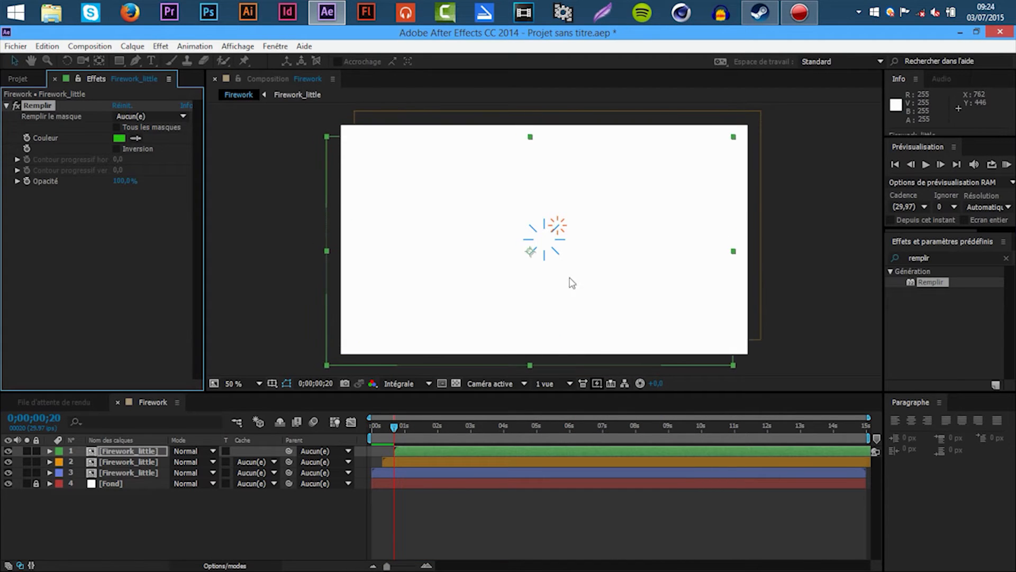
key(s)
click(192, 462)
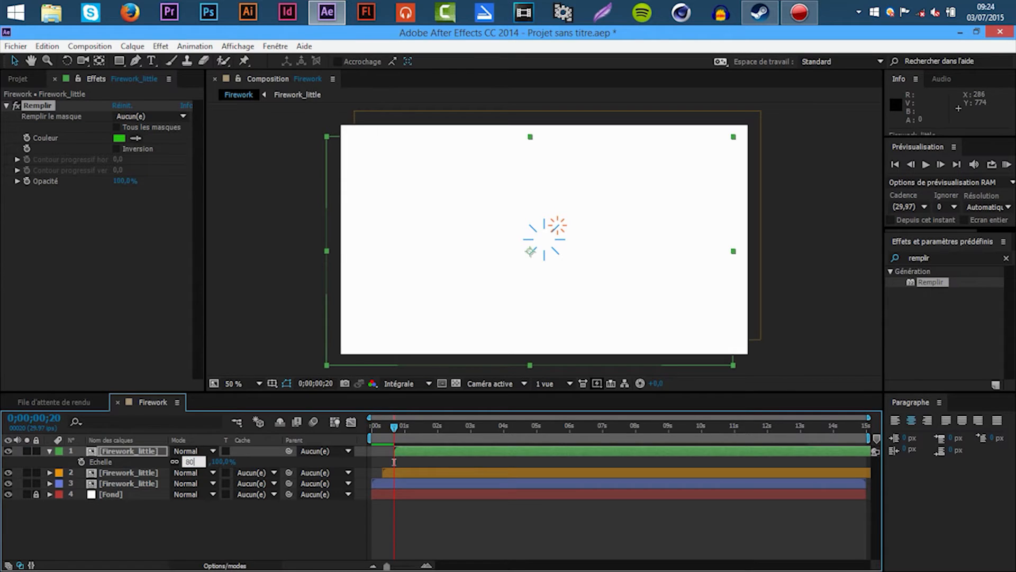
text(80)
key(Return)
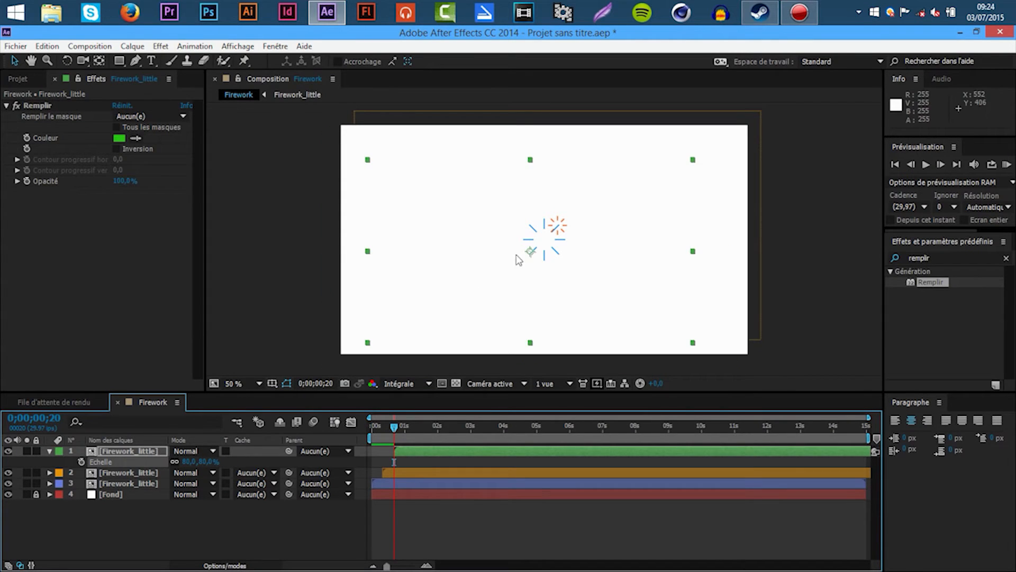
key(period)
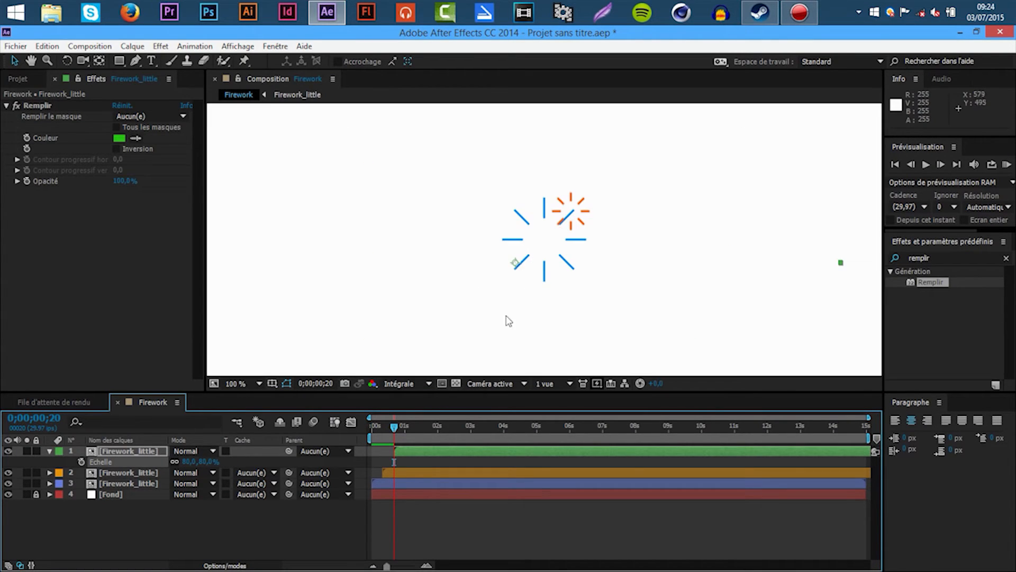
drag(517, 274, 520, 275)
- Preview the blue, orange and green bursts from the start and return to 0;00;00;20
click(336, 535)
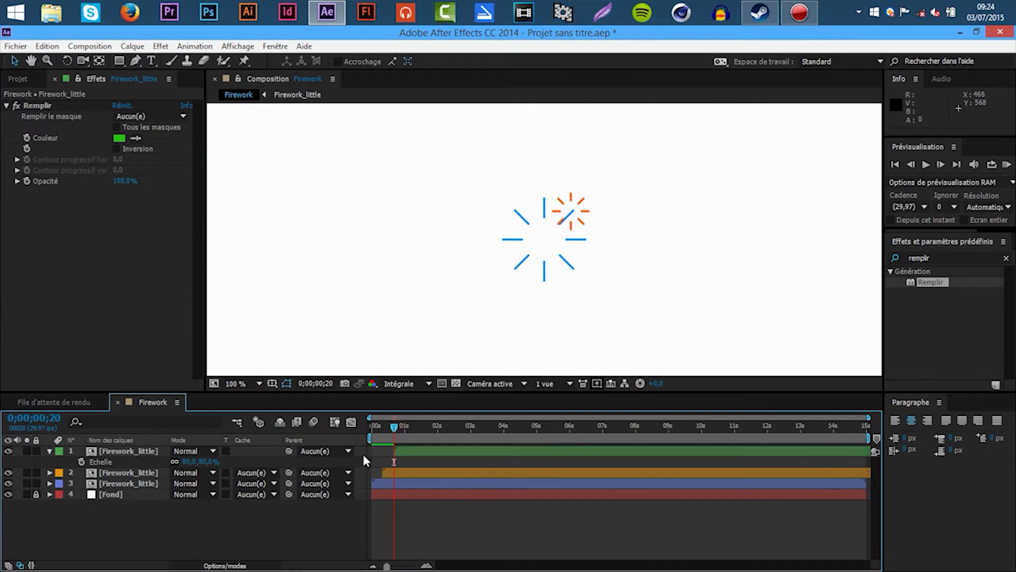
key(space)
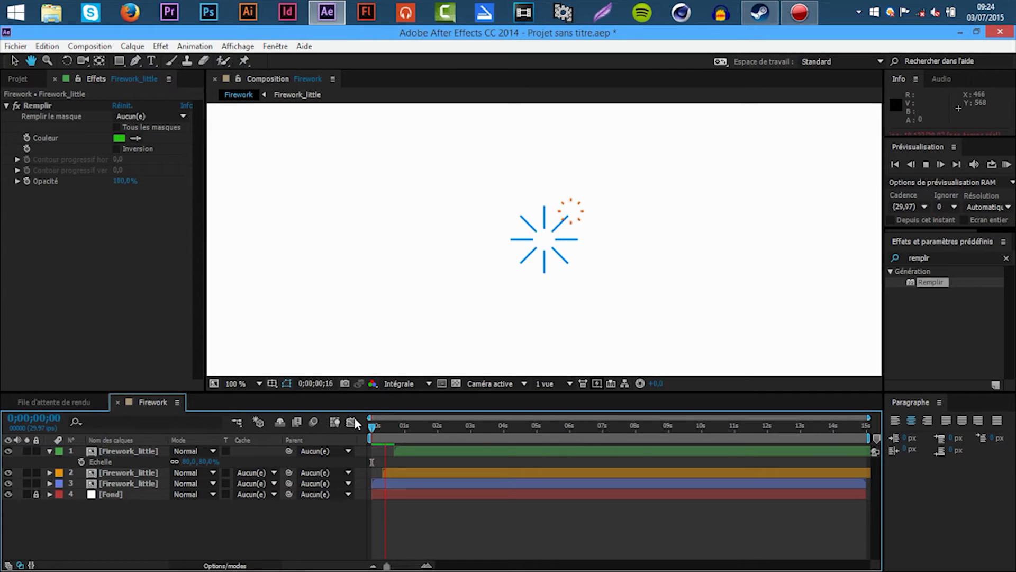
click(414, 424)
drag(415, 427, 391, 430)
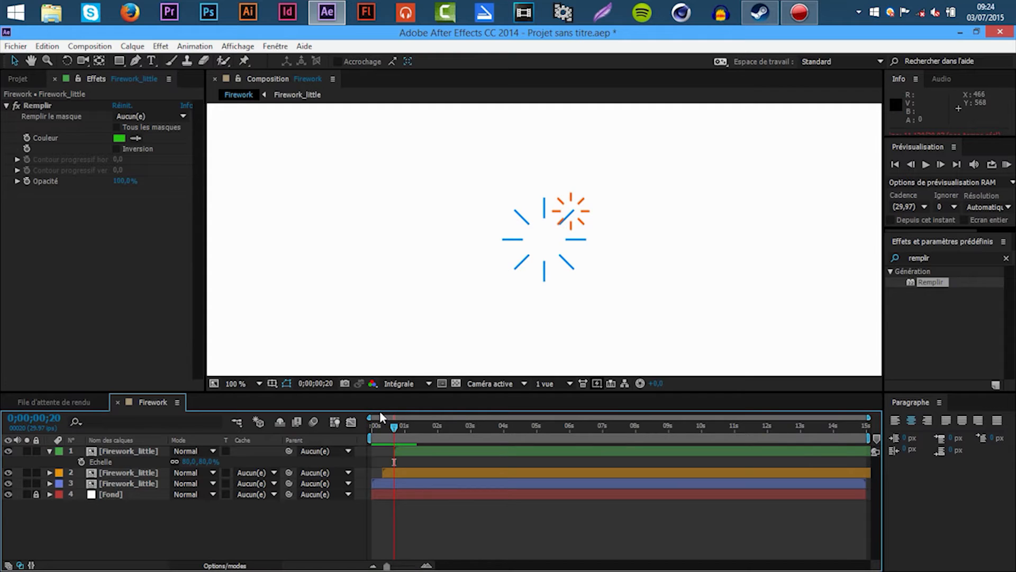
- At 0;00;01;00, duplicate the green Firework_little layer and give the copy the Fuchsia label
key(shift+Page_Down)
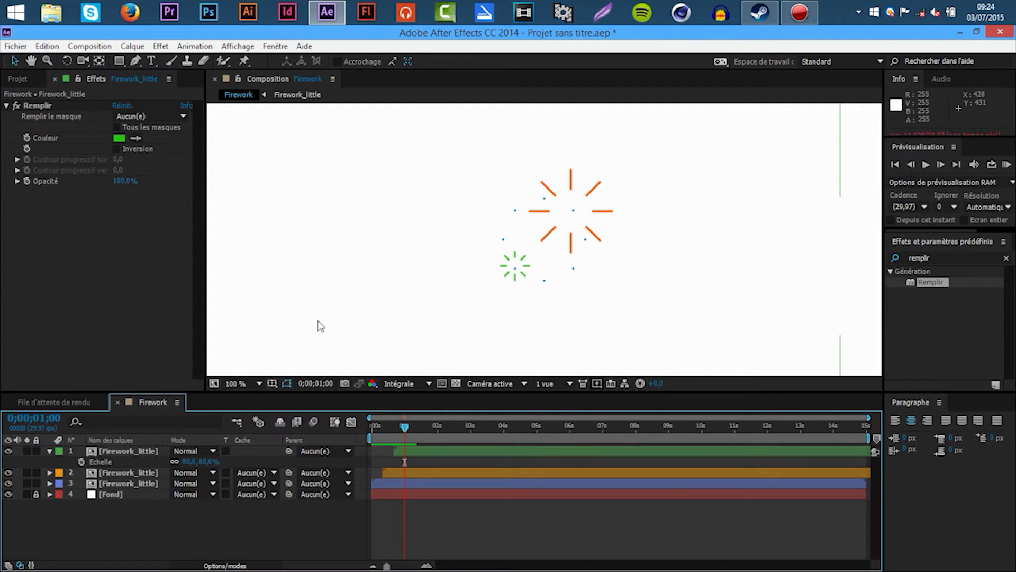
key(comma)
click(128, 450)
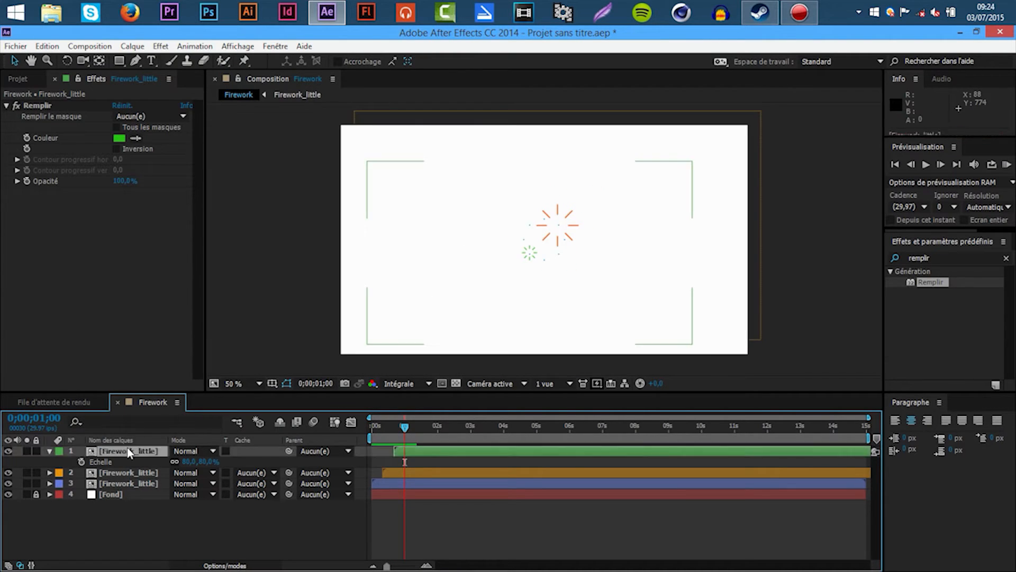
key(ctrl+d)
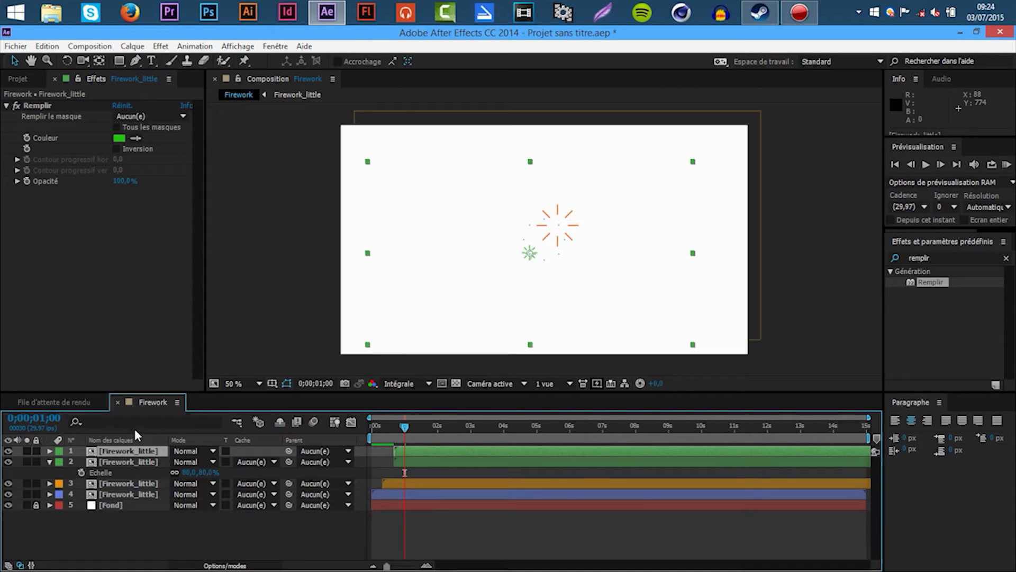
click(59, 451)
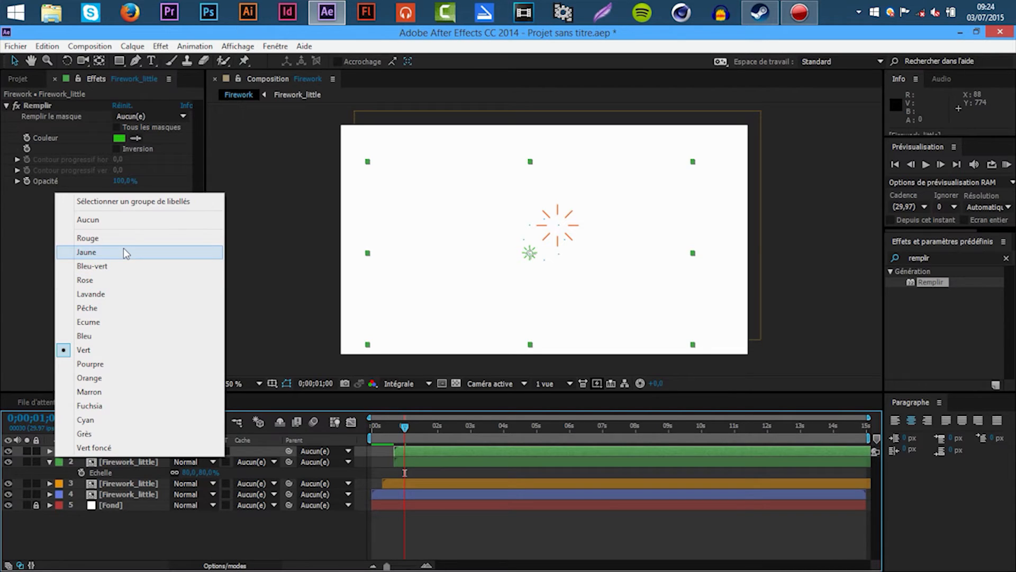
click(115, 406)
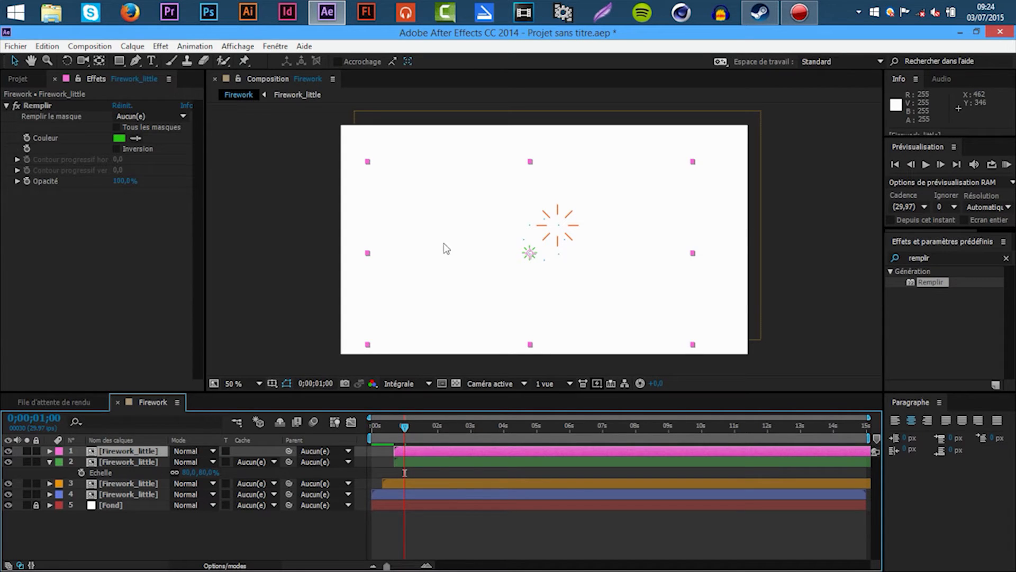
- Move the fuchsia-labelled burst to the lower right of the blue burst and scale its layer to 110 %
scroll(539, 280, up, 2)
drag(579, 277, 592, 286)
key(s)
click(204, 462)
text(110)
key(Return)
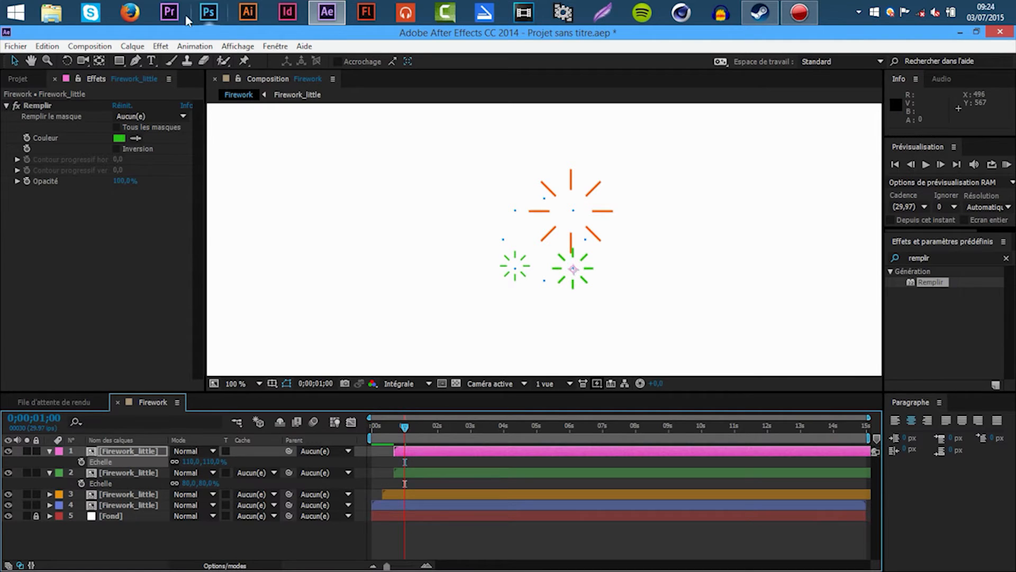
- Set the fuchsia-labelled layer's Remplir colour to magenta and make the layer start at 0;00;01;00
click(119, 138)
mouse_move(590, 516)
mouse_down()
mouse_move(577, 430)
mouse_move(595, 366)
mouse_up()
click(708, 382)
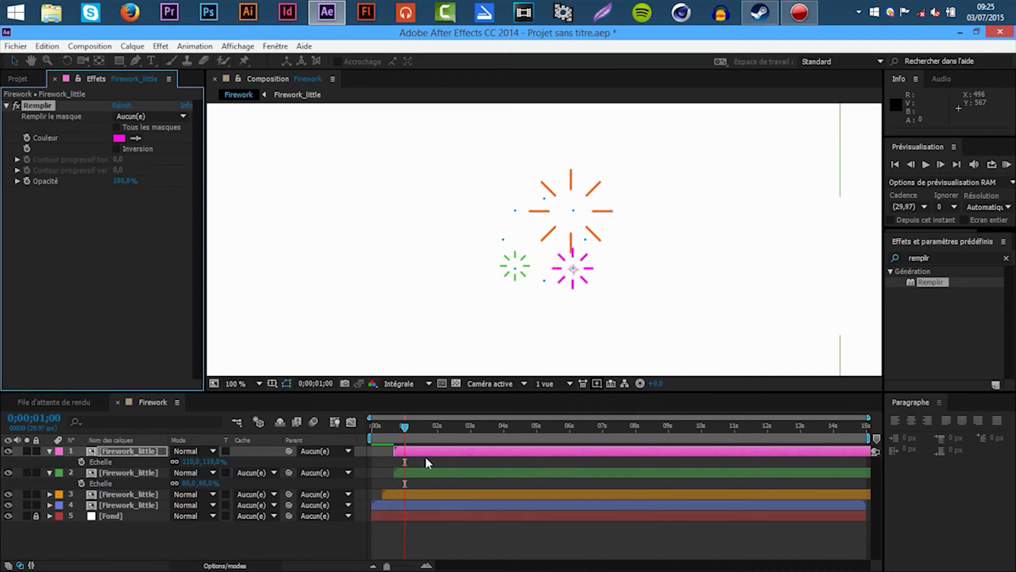
click(421, 453)
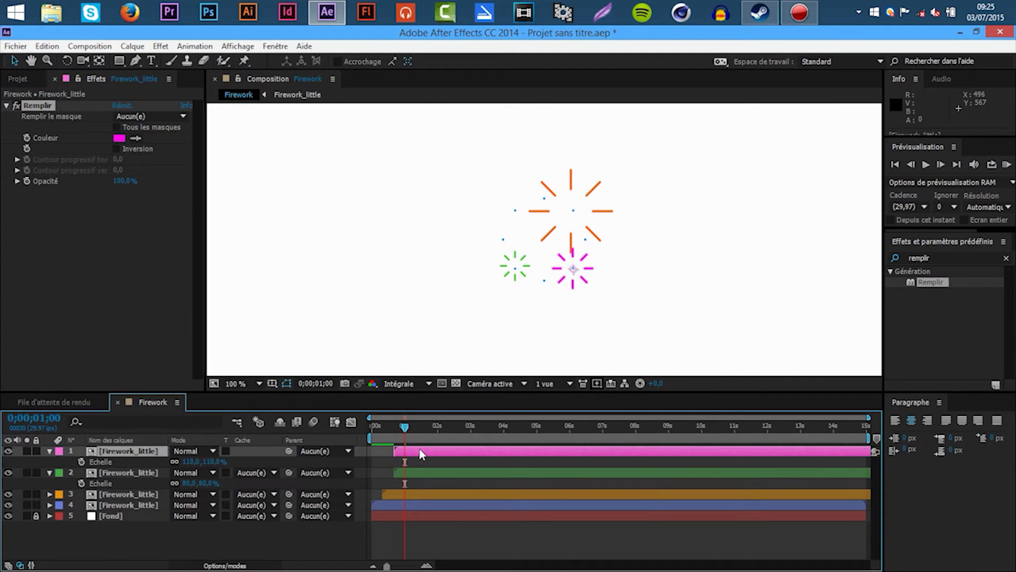
drag(424, 453, 430, 451)
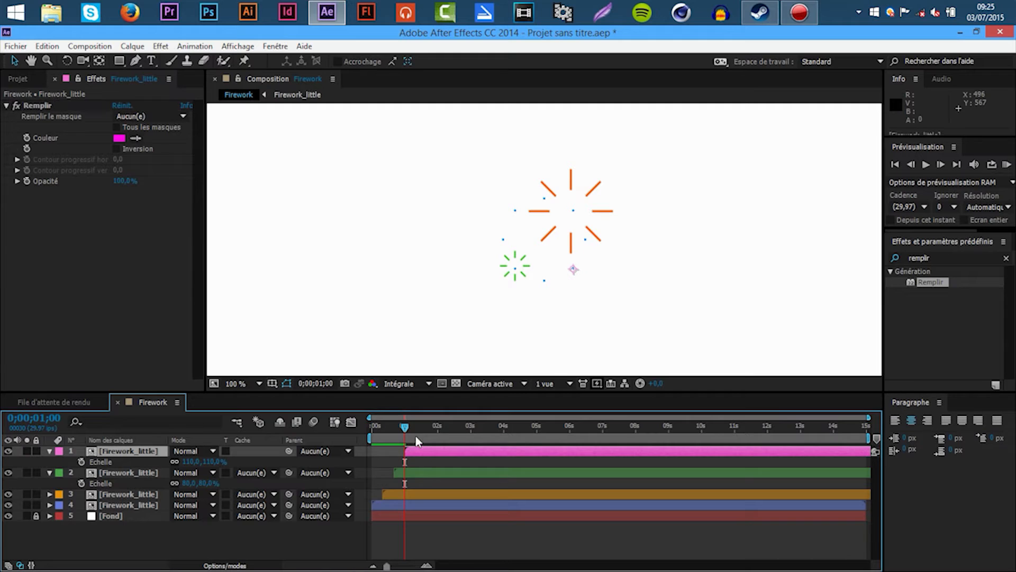
- Play a preview of the four bursts from the start and go to frame 0;00;01;10
click(320, 530)
key(space)
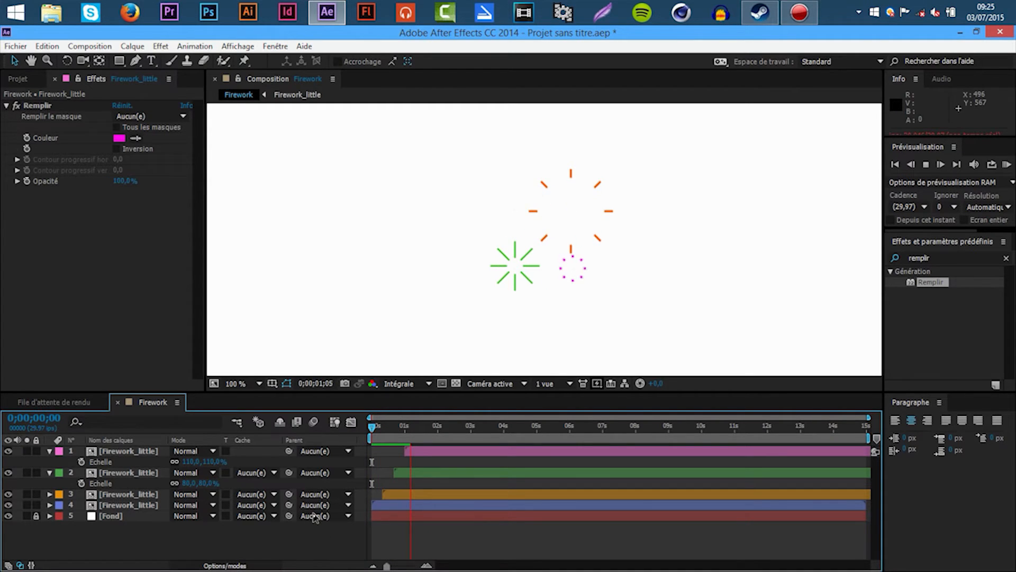
key(space)
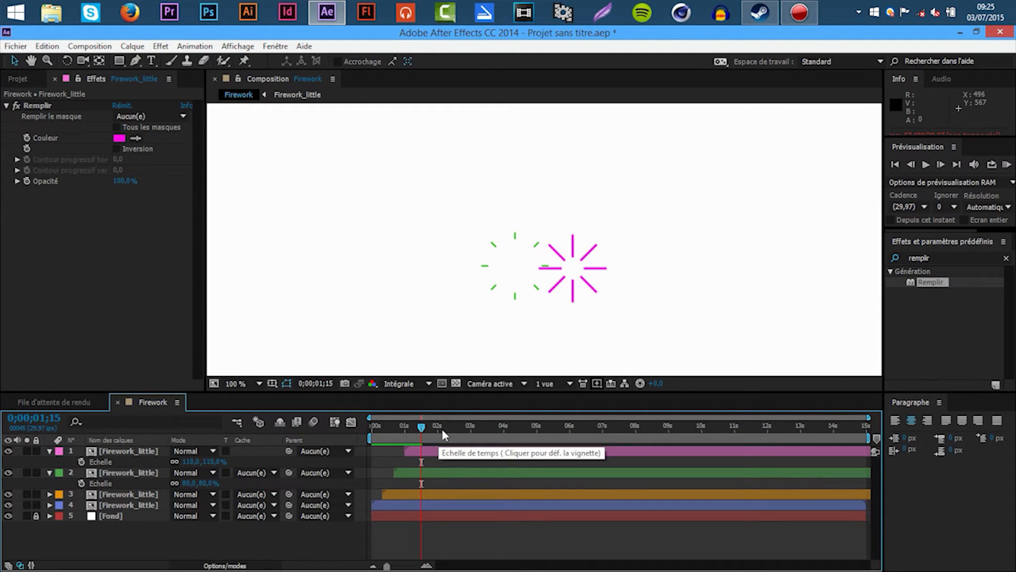
key(shift+Page_Up)
key(Page_Down)
key(Page_Down)
key(Page_Down)
key(Page_Down)
key(Page_Down)
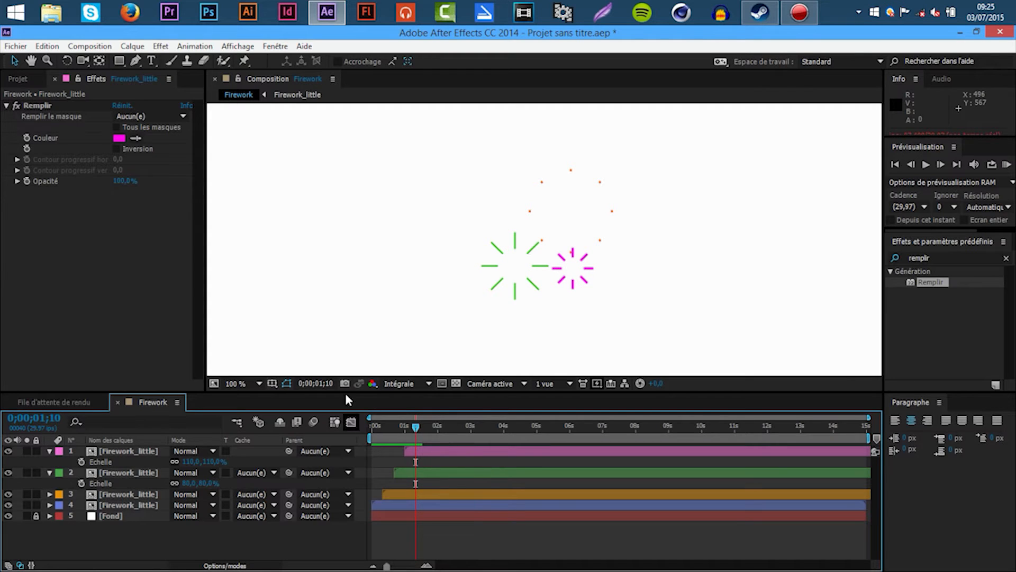
- Unlock and hide the white Fond layer in the Firework composition
key(comma)
click(36, 515)
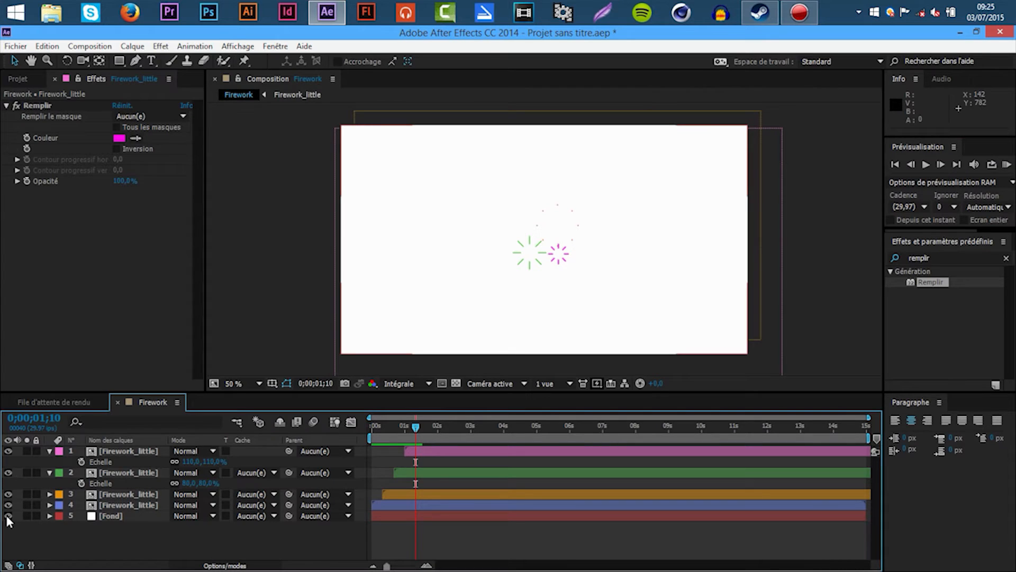
click(8, 516)
- Create a new 1280 x 720, 29,97 fps, 15-second composition named Final_project
click(11, 79)
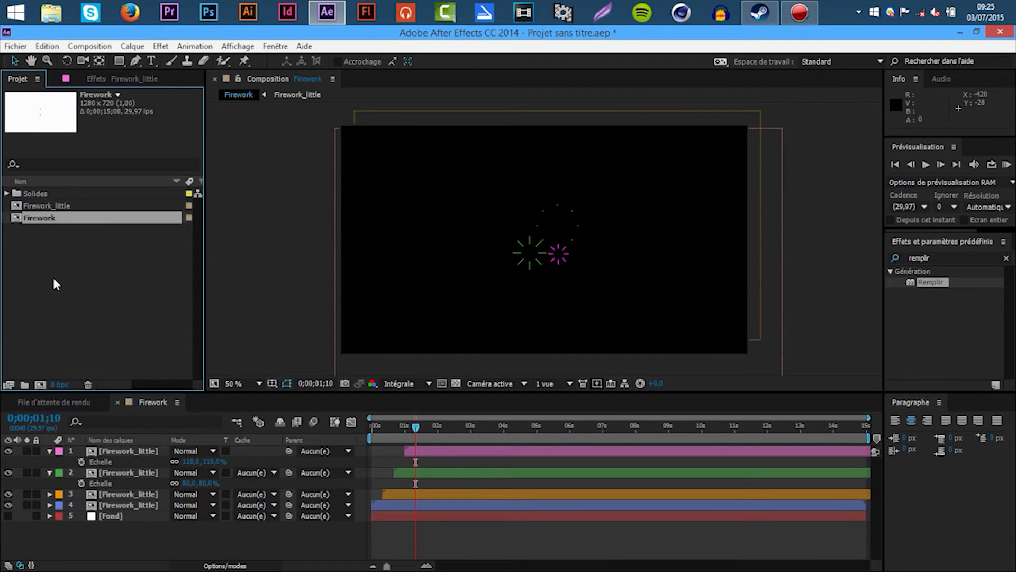
click(40, 384)
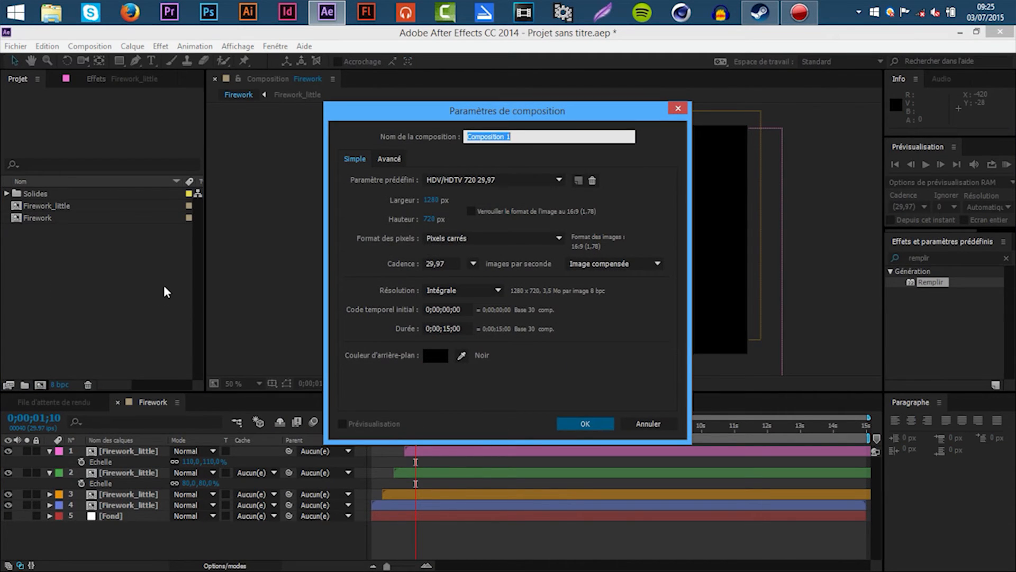
text(Final_project)
key(Return)
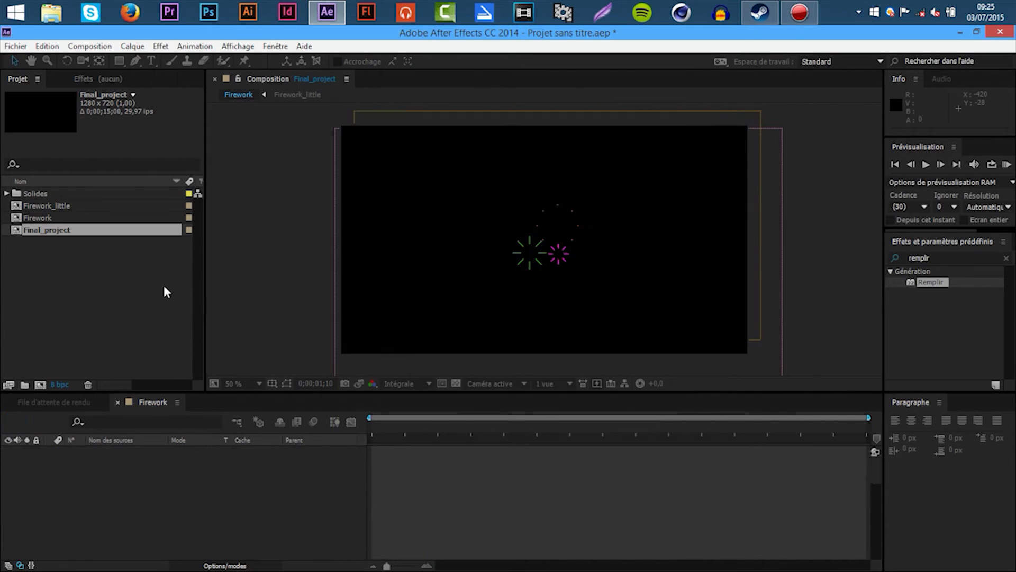
- Add a white 1280 x 720 solid named Fond to Final_project and lock it
key(ctrl+y)
text(F)
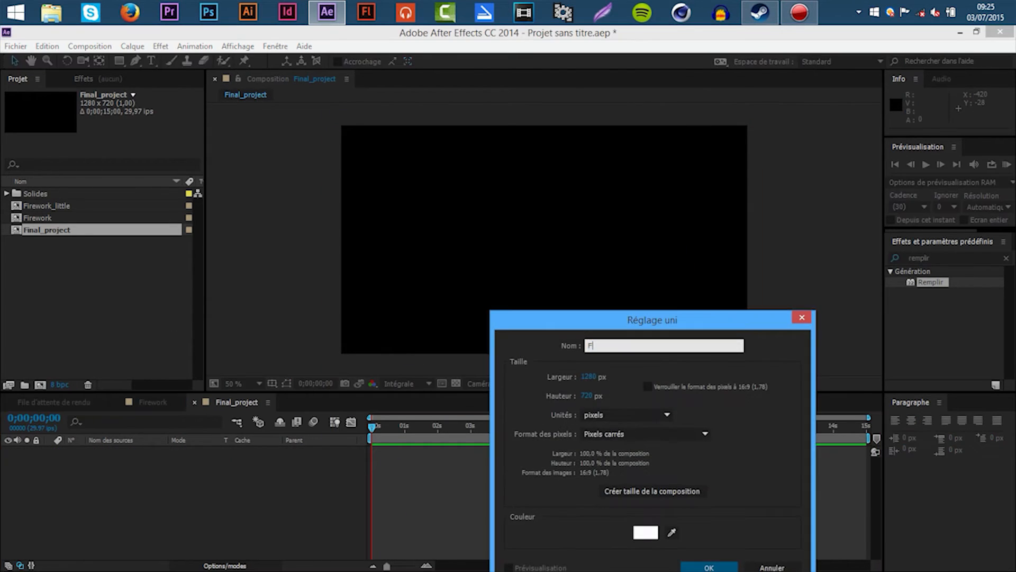
key(Return)
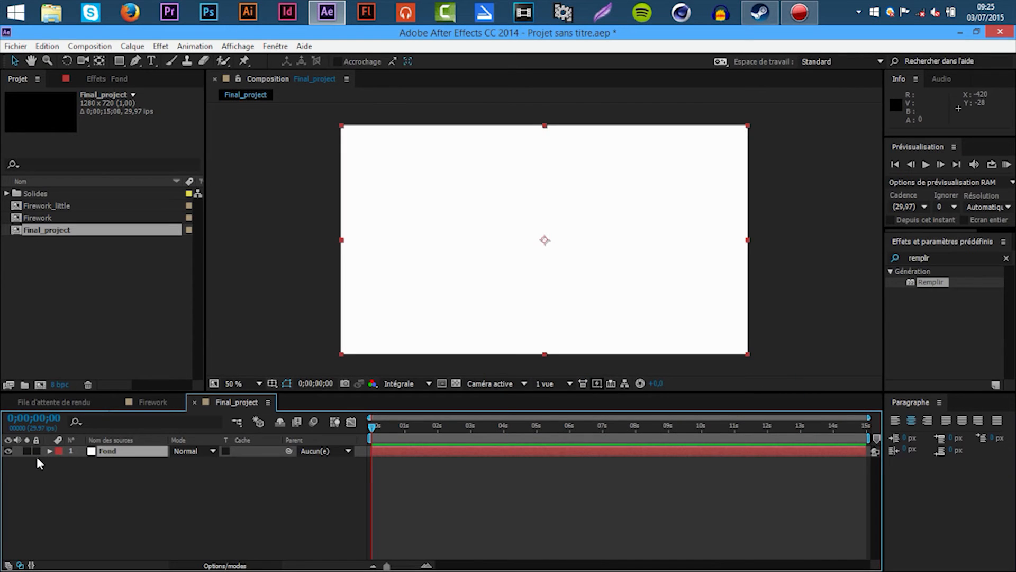
click(37, 453)
click(30, 228)
drag(41, 216, 83, 280)
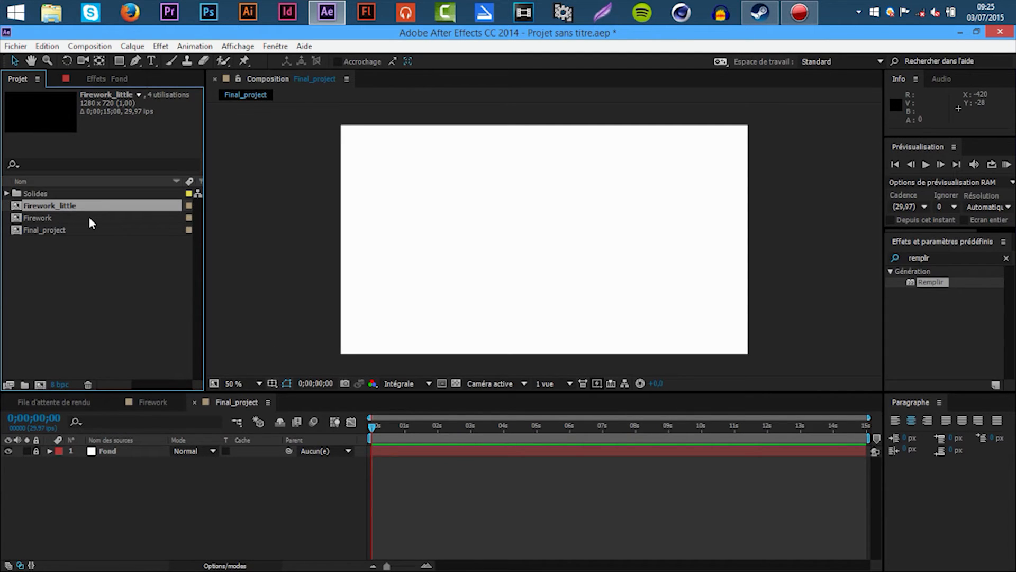
drag(96, 206, 144, 447)
key(KP_0)
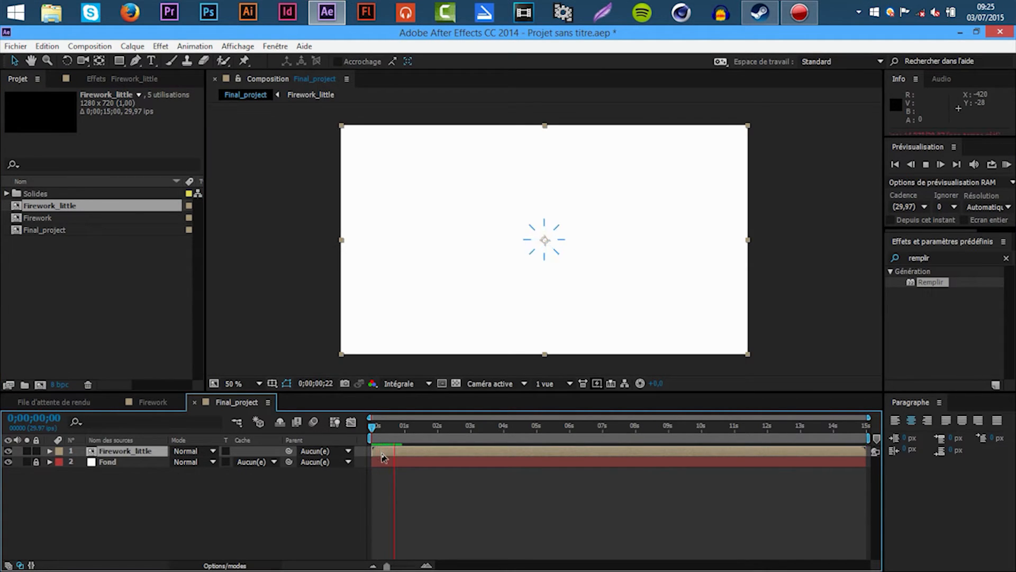
drag(399, 433, 323, 427)
key(space)
drag(398, 437, 300, 425)
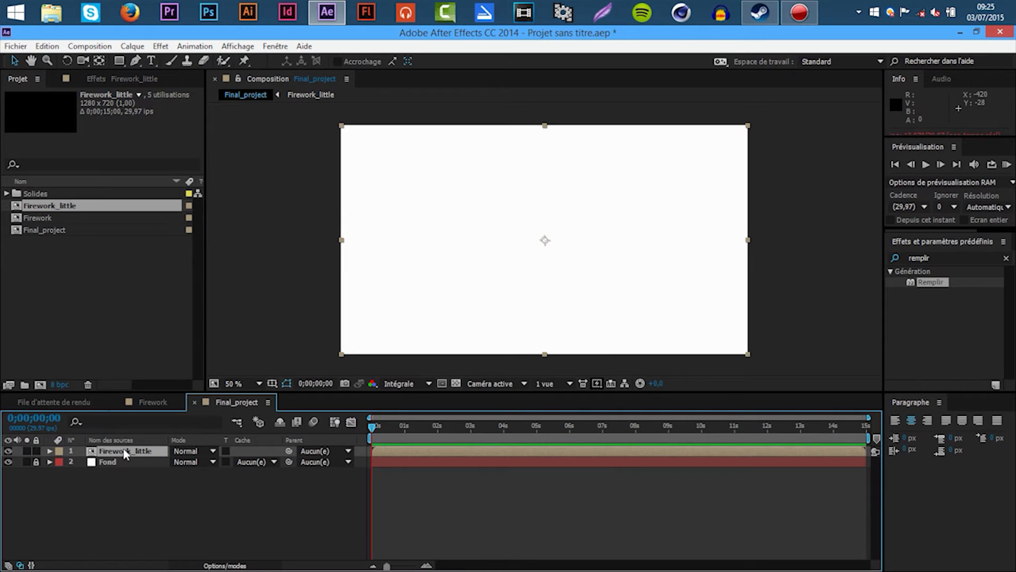
key(Delete)
- Place the Firework composition above the Fond layer in Final_project and preview it up to 0;00;01;10
drag(71, 217, 126, 447)
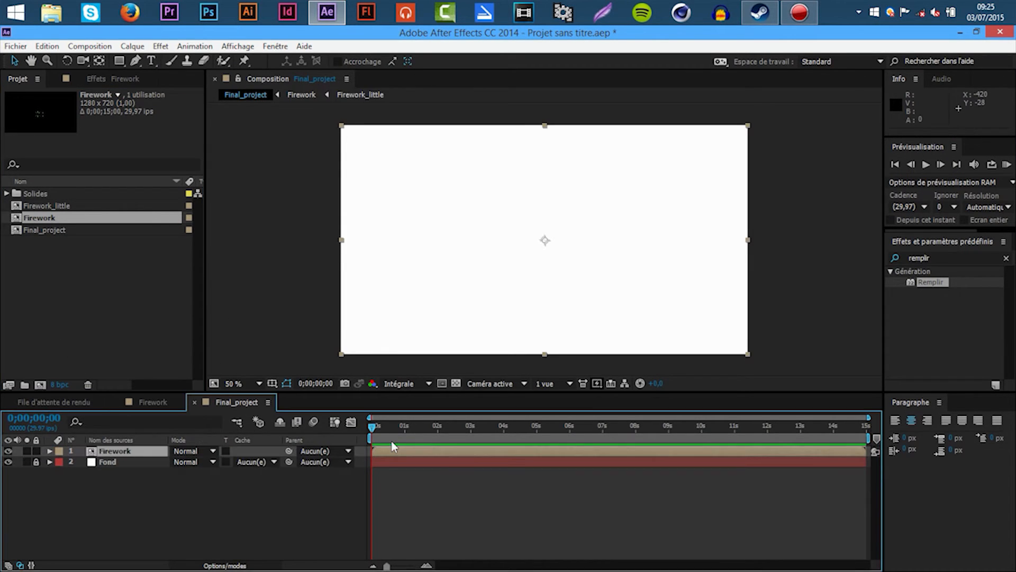
key(space)
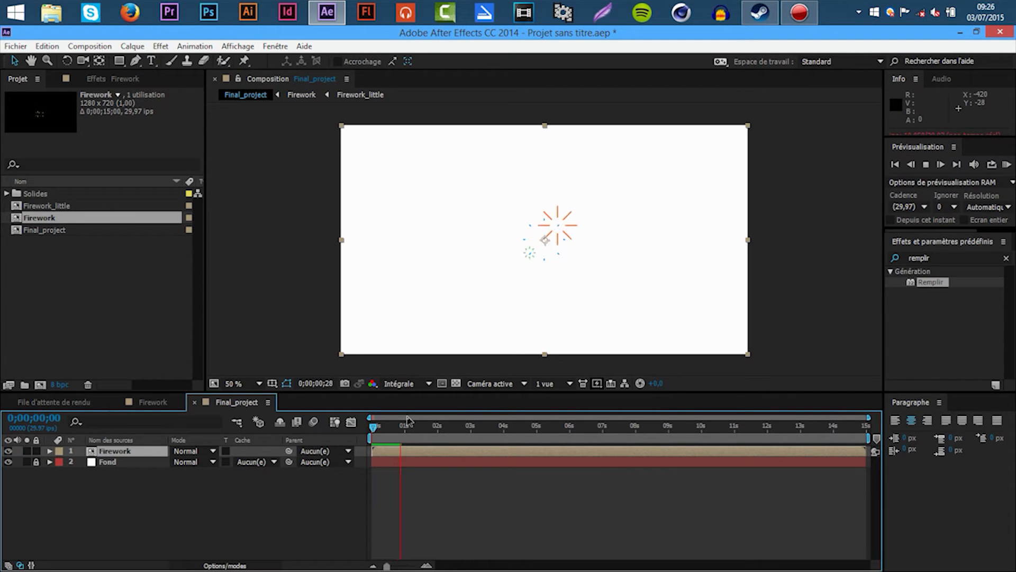
click(416, 426)
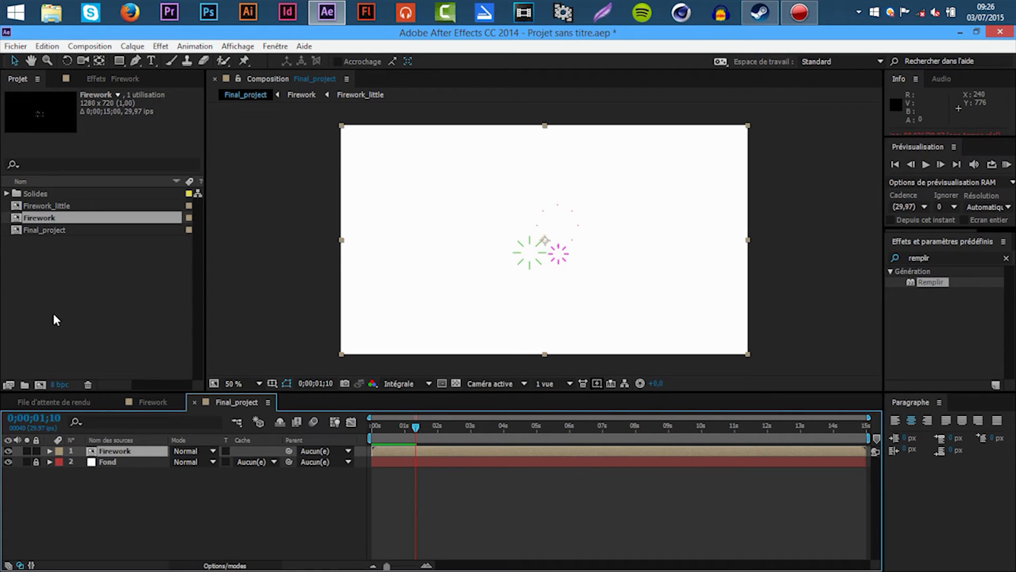
- Duplicate the Firework_little composition in the project, rename the copy Firework_big and open it
click(63, 206)
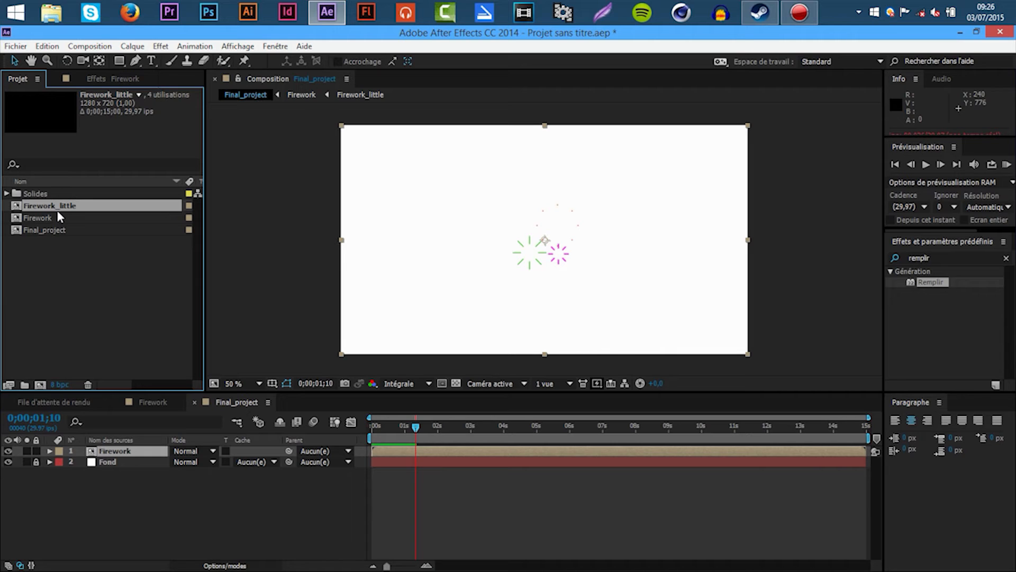
key(ctrl+d)
key(Return)
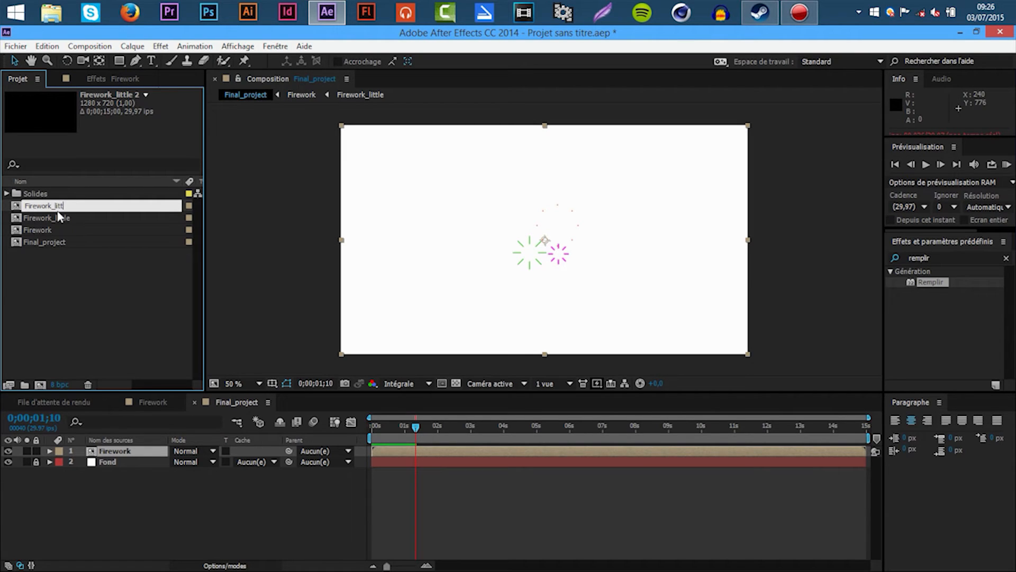
text(Firework_big)
key(Return)
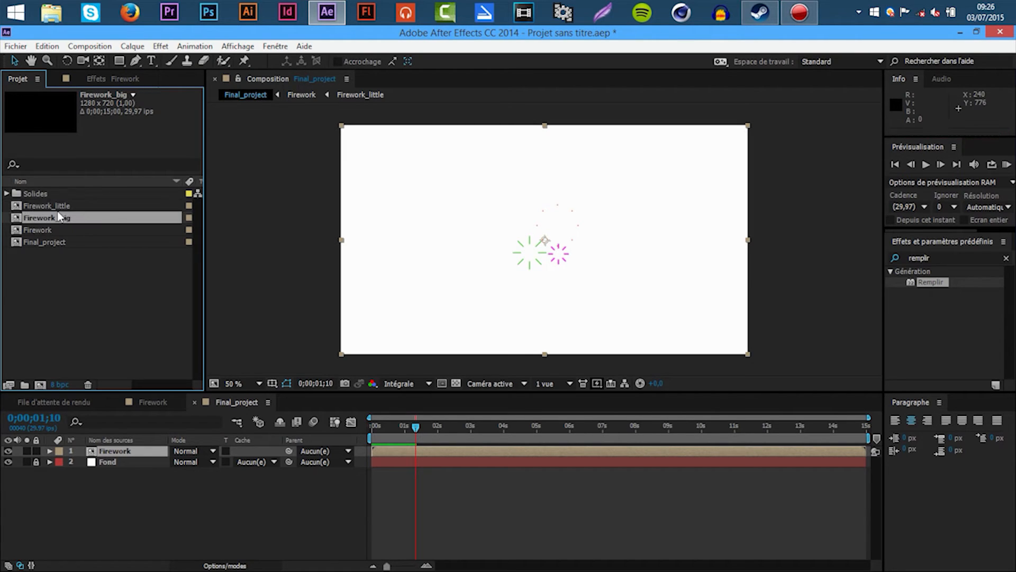
double_click(57, 213)
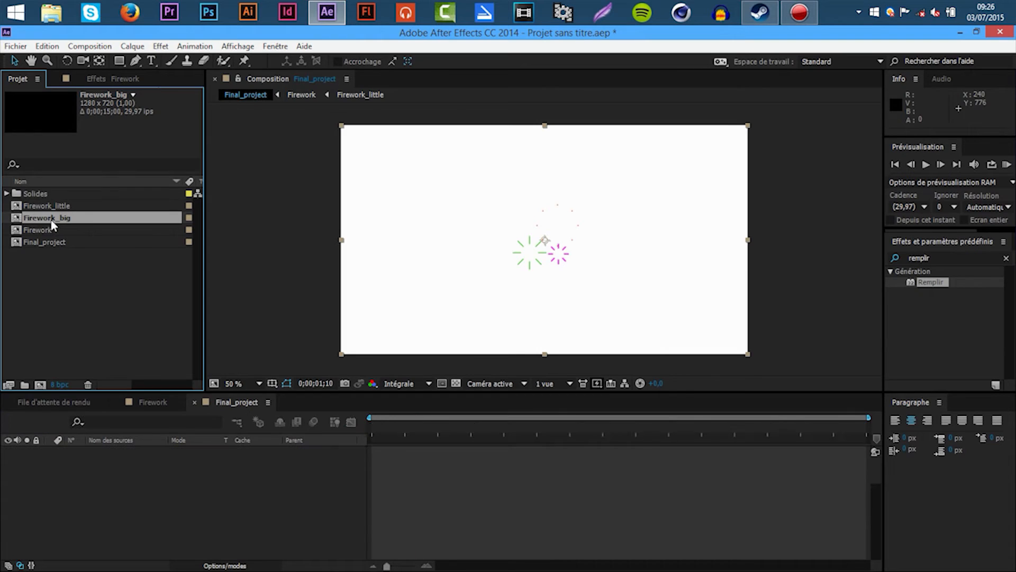
- Select all eight line layers in Firework_big and set their scale to 300%
drag(189, 547, 126, 447)
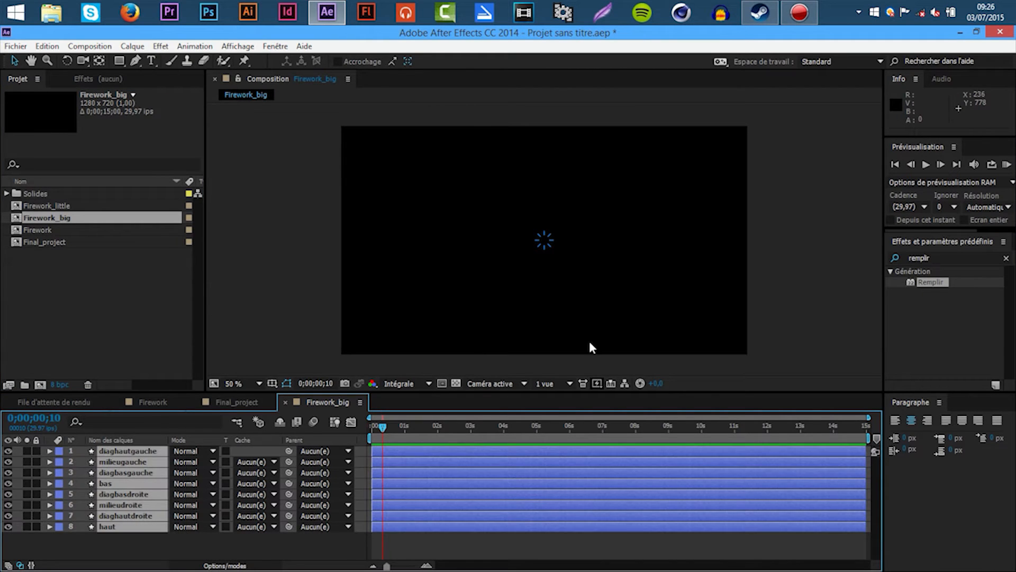
key(s)
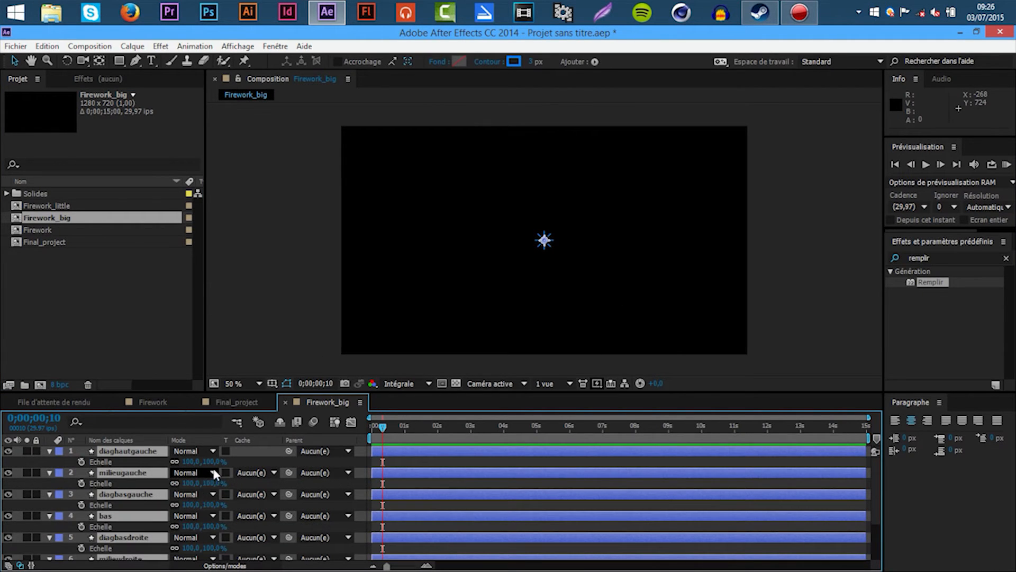
click(215, 462)
text(10)
key(Return)
click(212, 462)
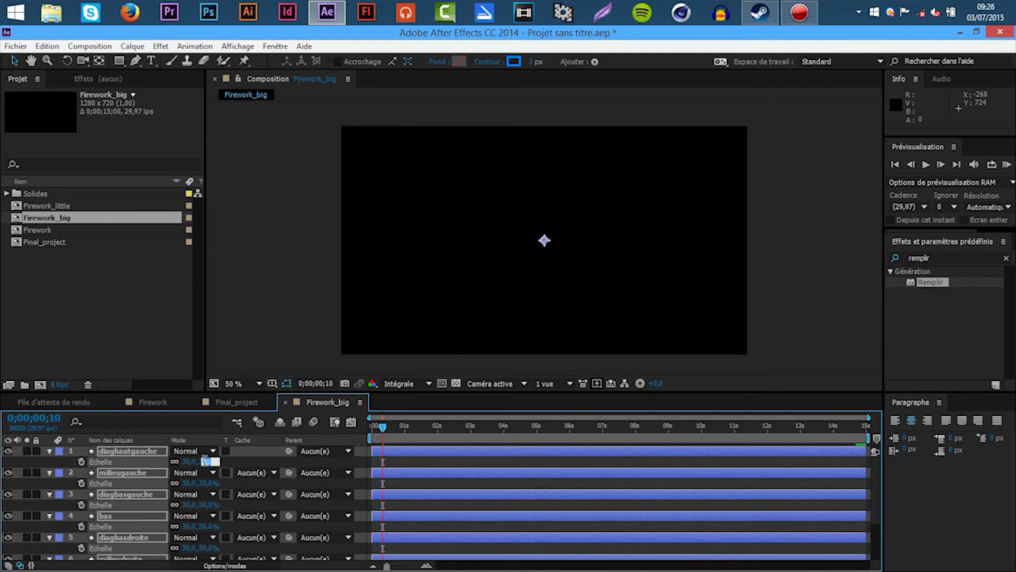
text(300)
key(Return)
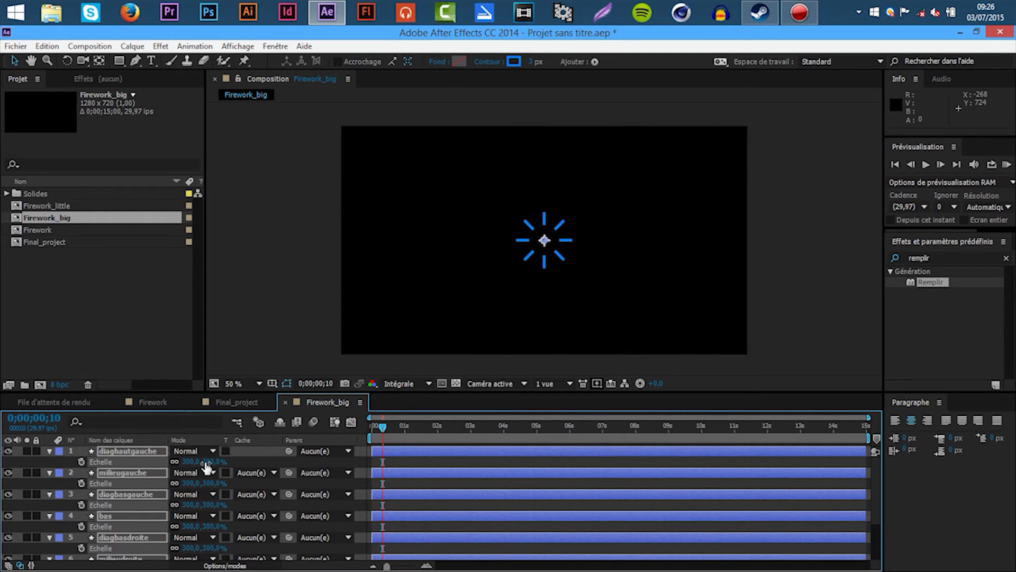
- Raise the scale of all eight line layers to 775% and reduce their stroke width to 2 px
drag(207, 467, 494, 462)
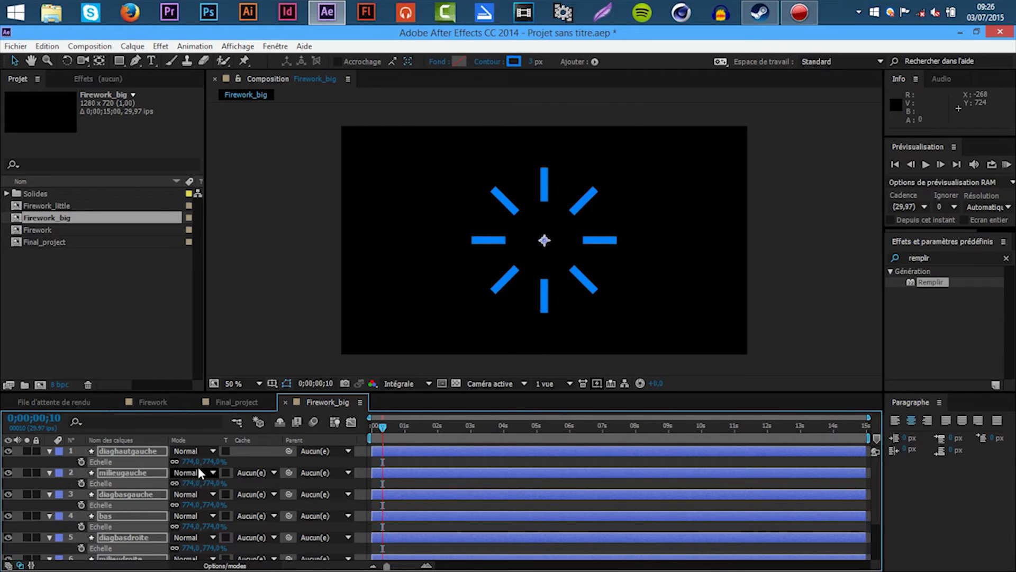
click(214, 462)
text(775)
key(Return)
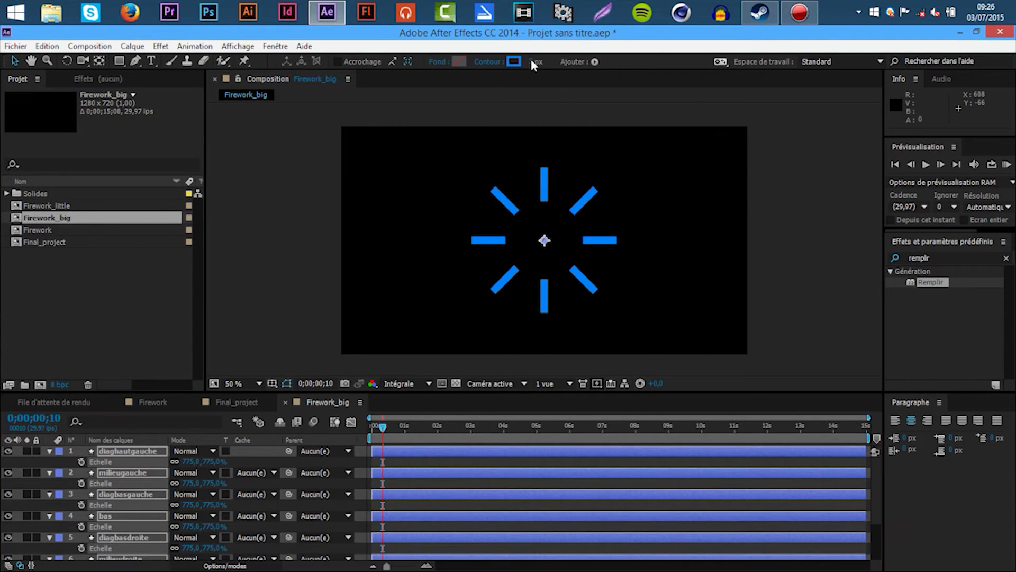
text(2)
key(Return)
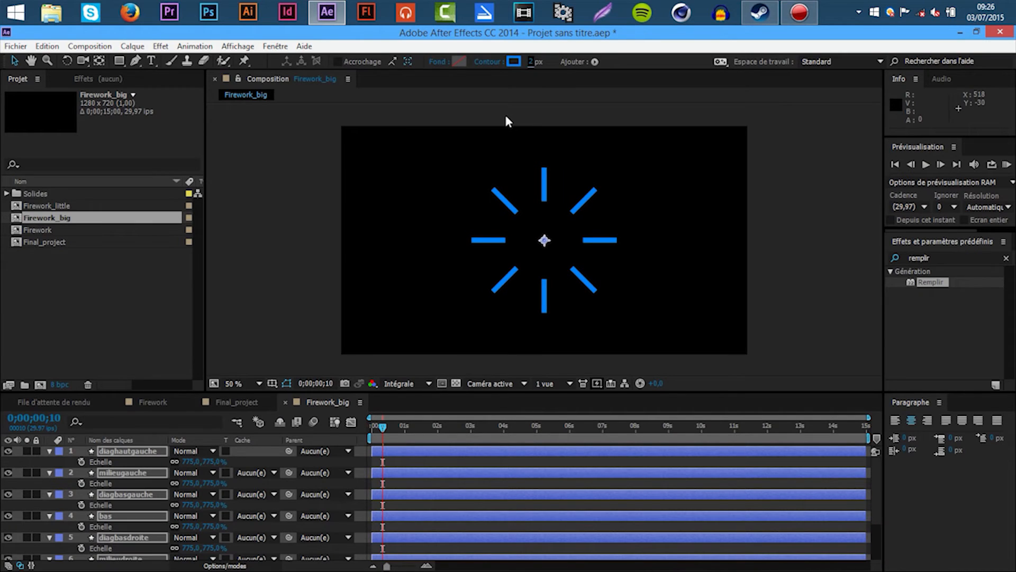
- Add Firework_big above the Firework layer in Final_project, start it at 0;00;01;10 and preview the animation
click(250, 402)
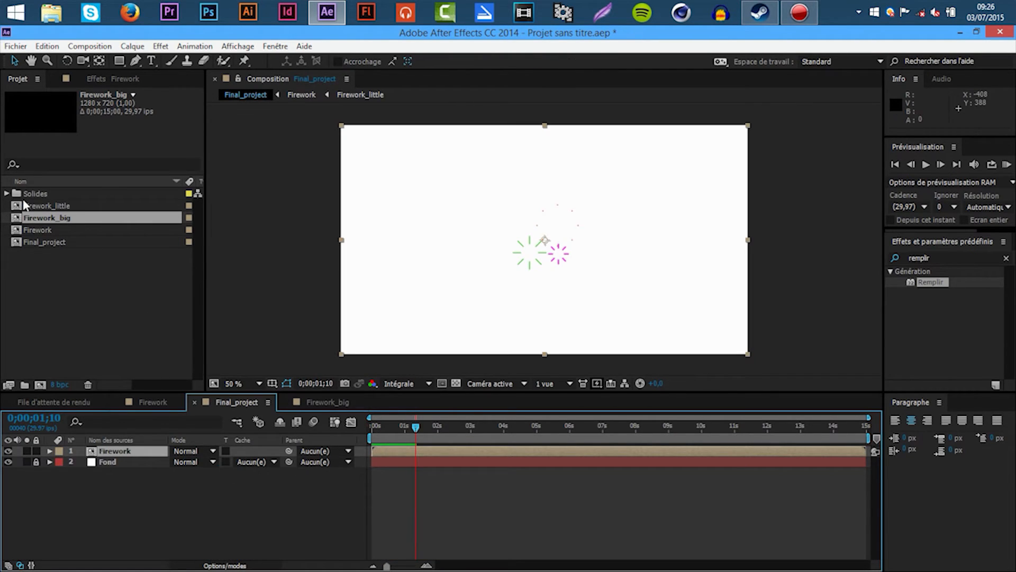
drag(31, 219, 269, 437)
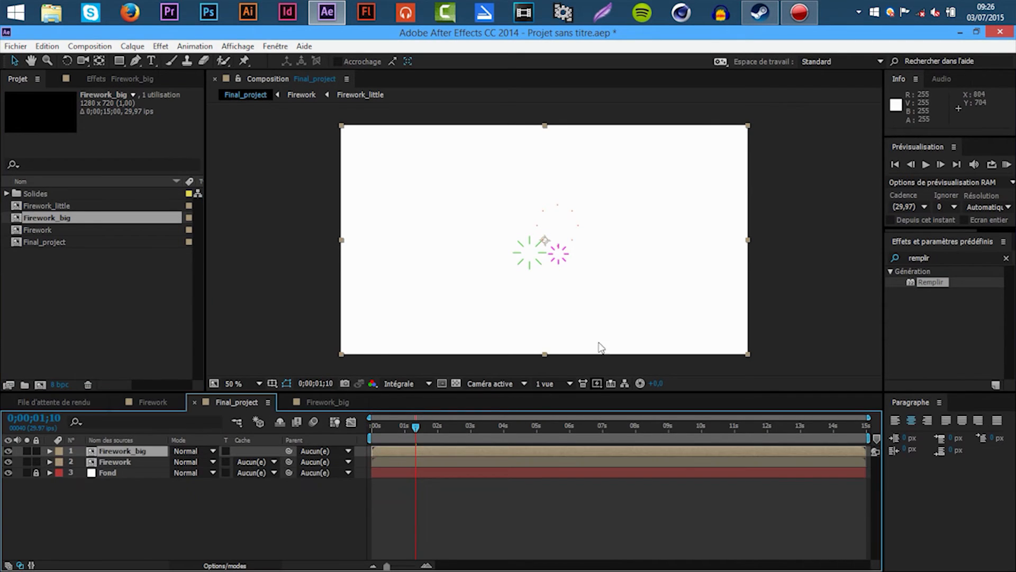
drag(400, 456, 444, 450)
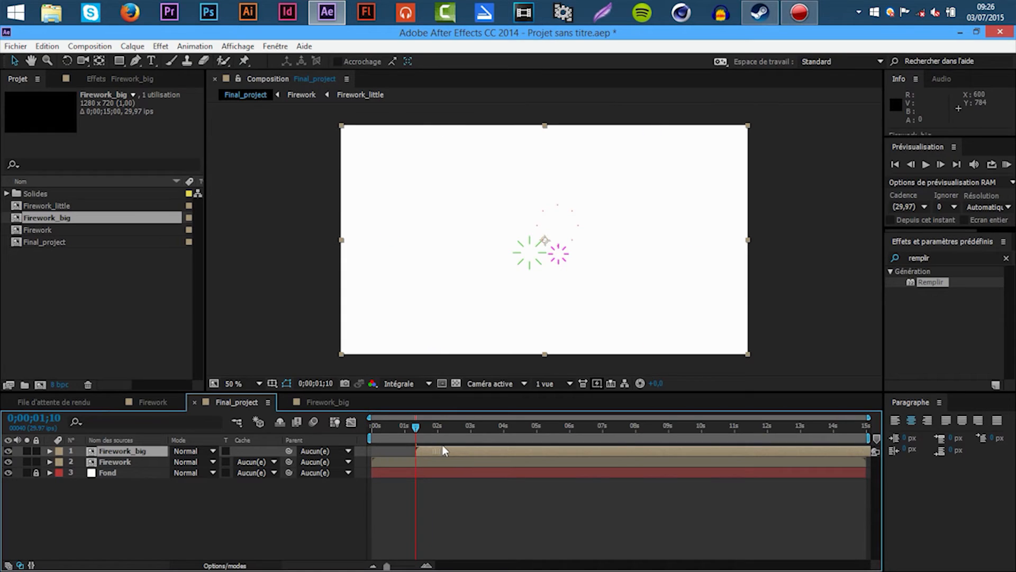
click(364, 494)
click(1008, 166)
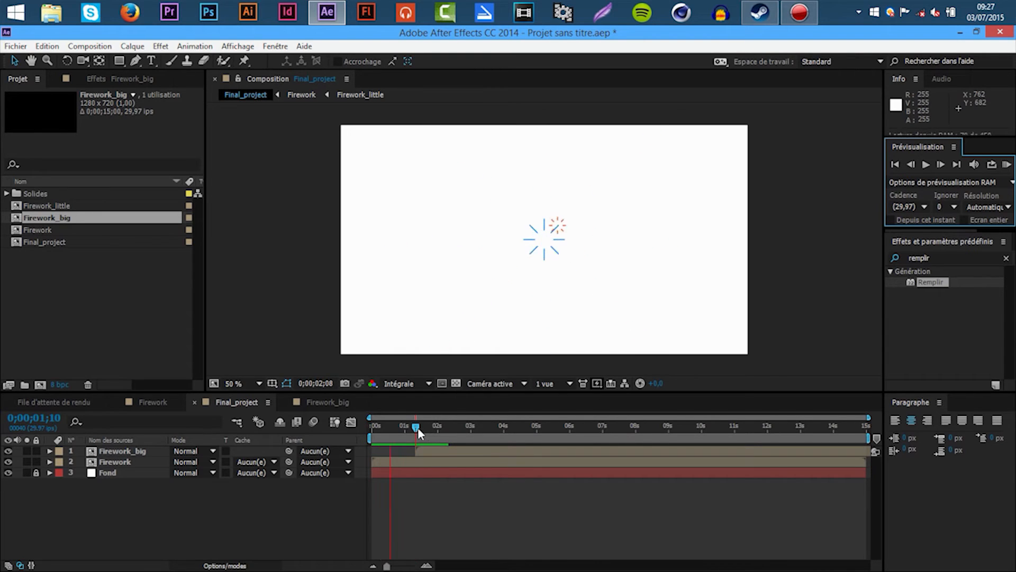
key(space)
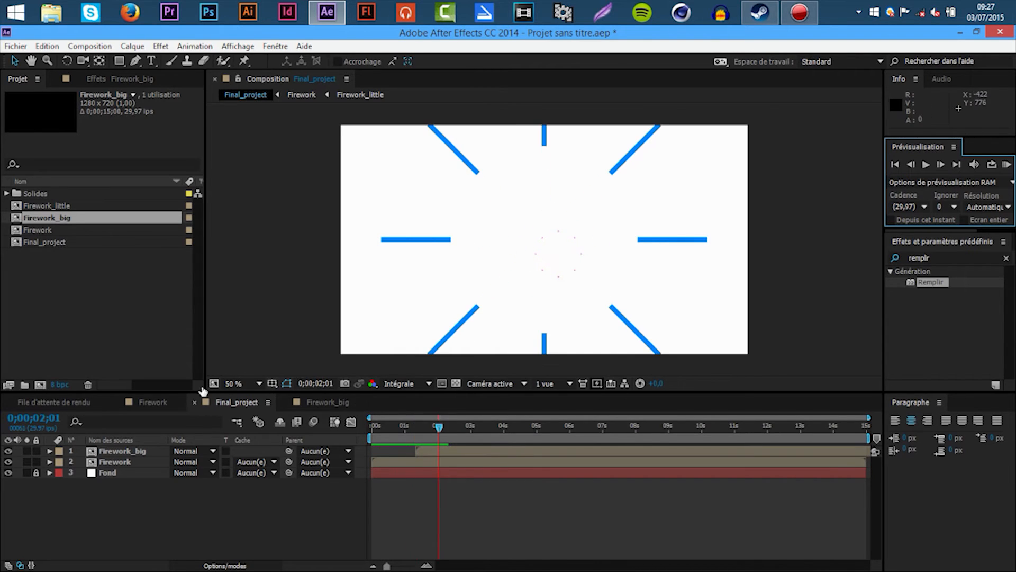
- Set the scale of all line layers in Firework_big to 500% and check the burst's spread around 0;00;00;25
click(296, 404)
click(210, 461)
text(500)
key(Return)
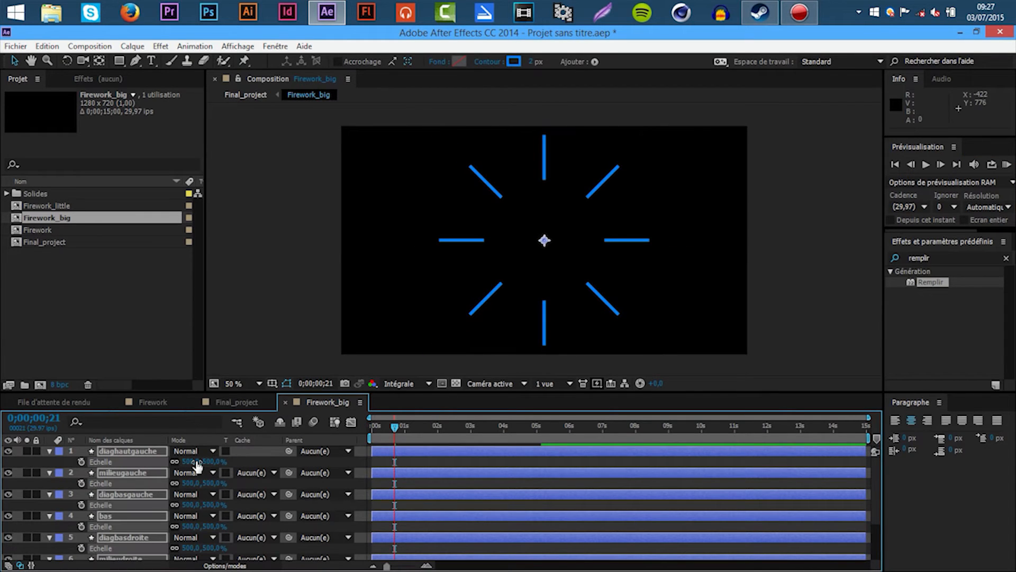
mouse_move(394, 427)
mouse_down()
mouse_move(383, 441)
mouse_move(399, 427)
mouse_up()
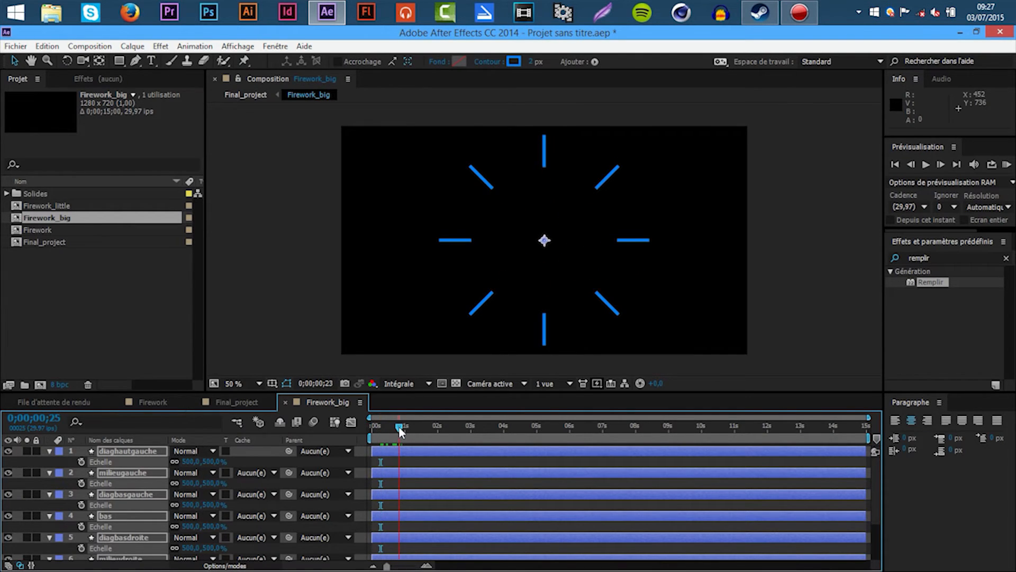
- Examine how the blue big burst unfolds in Final_project between 0;00;01;10 and 0;00;01;26, up close and frame by frame
click(215, 403)
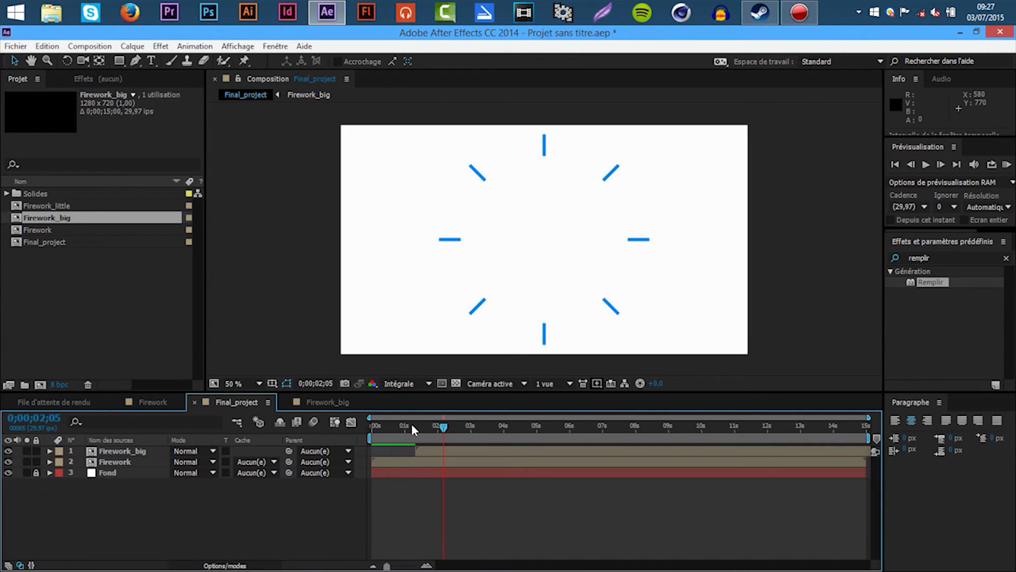
click(412, 423)
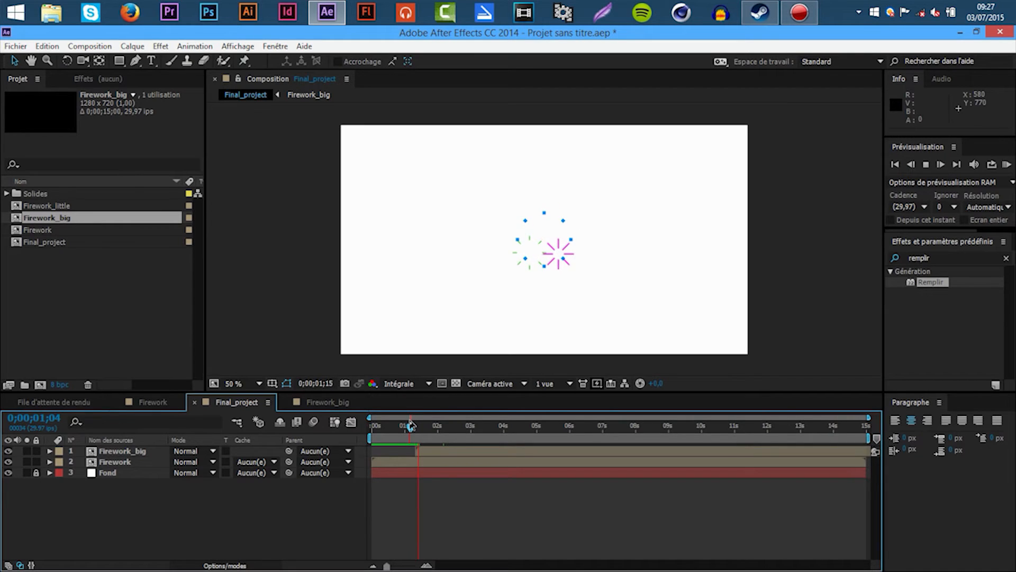
key(space)
drag(420, 422, 416, 431)
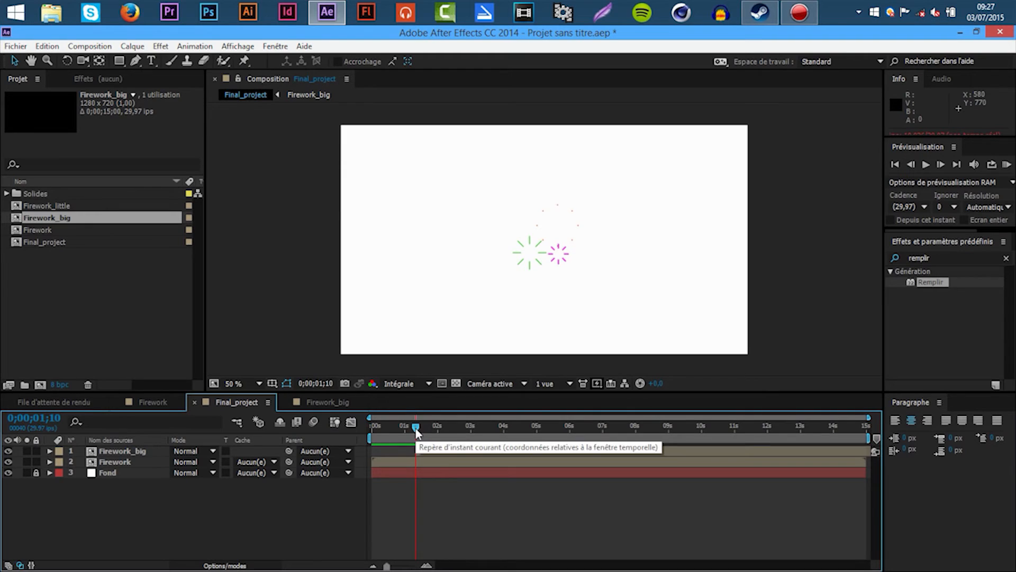
key(space)
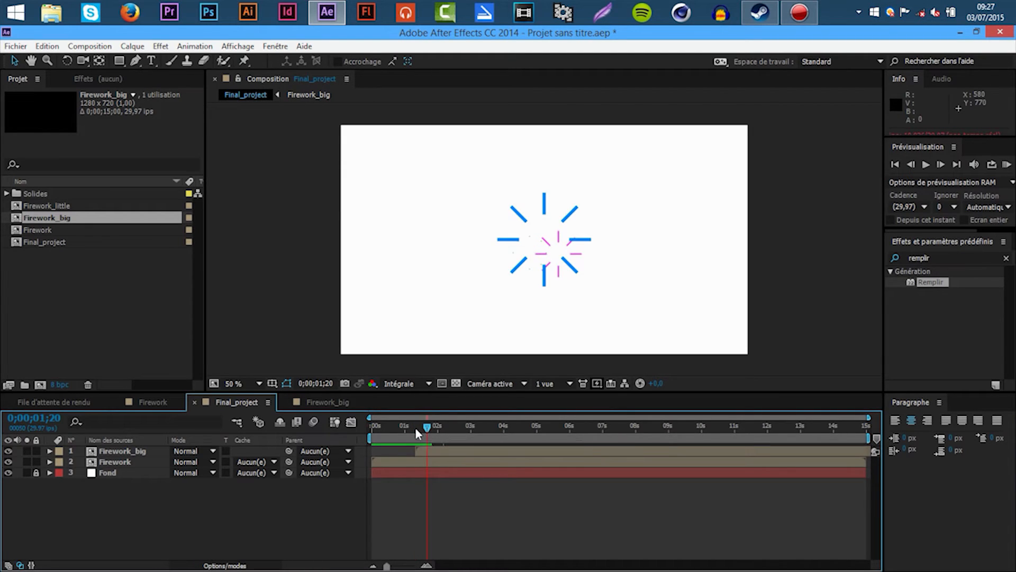
key(shift+Page_Down)
key(shift+Page_Up)
key(Page_Down)
key(Page_Down)
key(Page_Down)
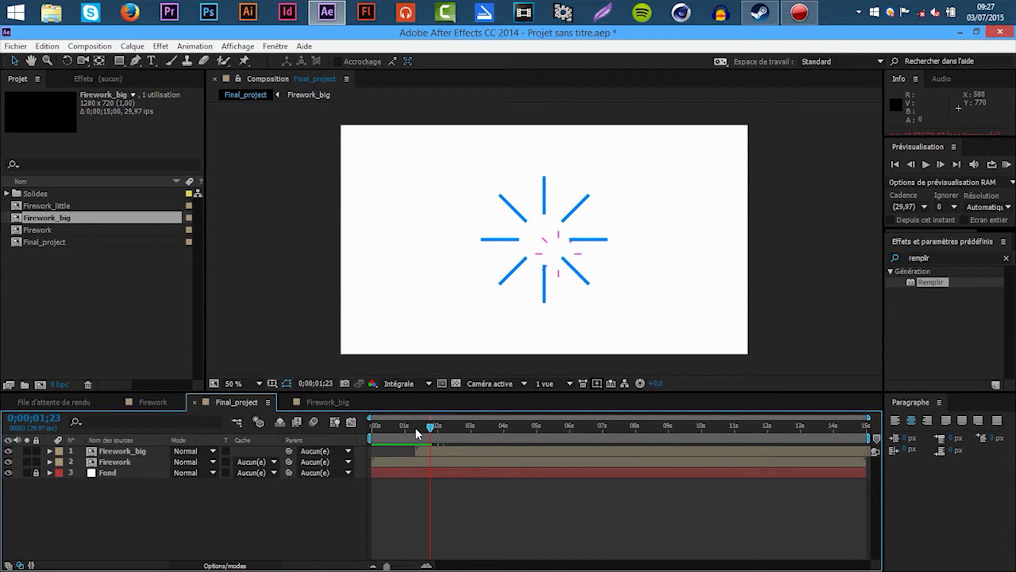
scroll(524, 228, up, 2)
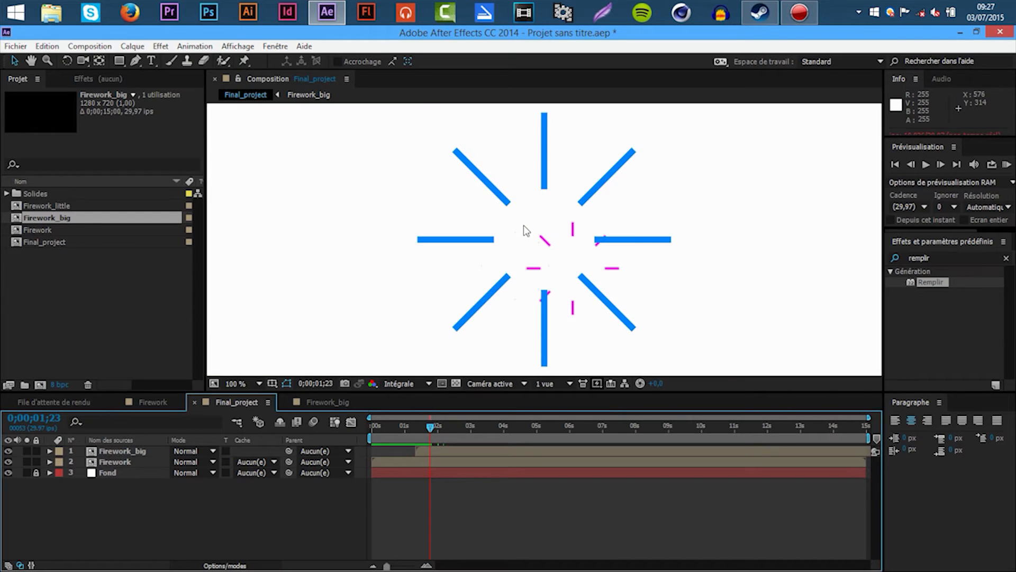
key(Page_Down)
key(Page_Down)
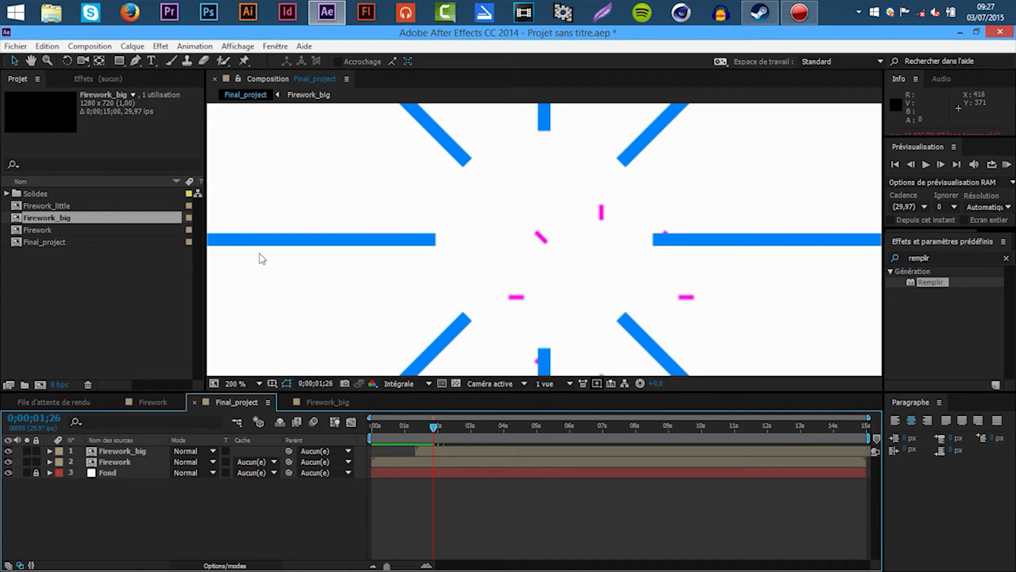
scroll(512, 243, down, 1)
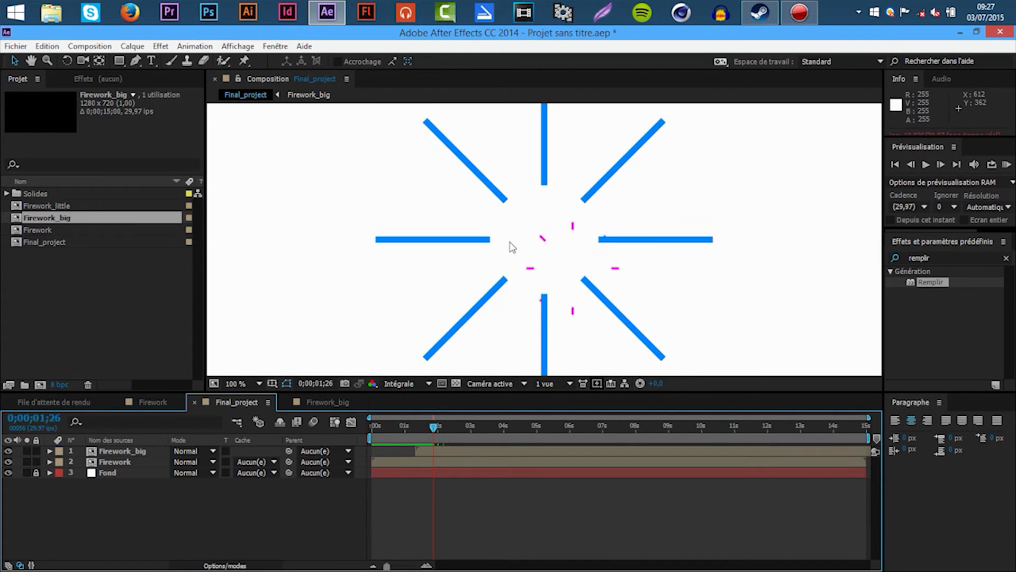
- Duplicate the Firework_big layer in Final_project and apply the Remplir effect to the copy with the orange-red colour FF3600
click(116, 454)
key(ctrl+d)
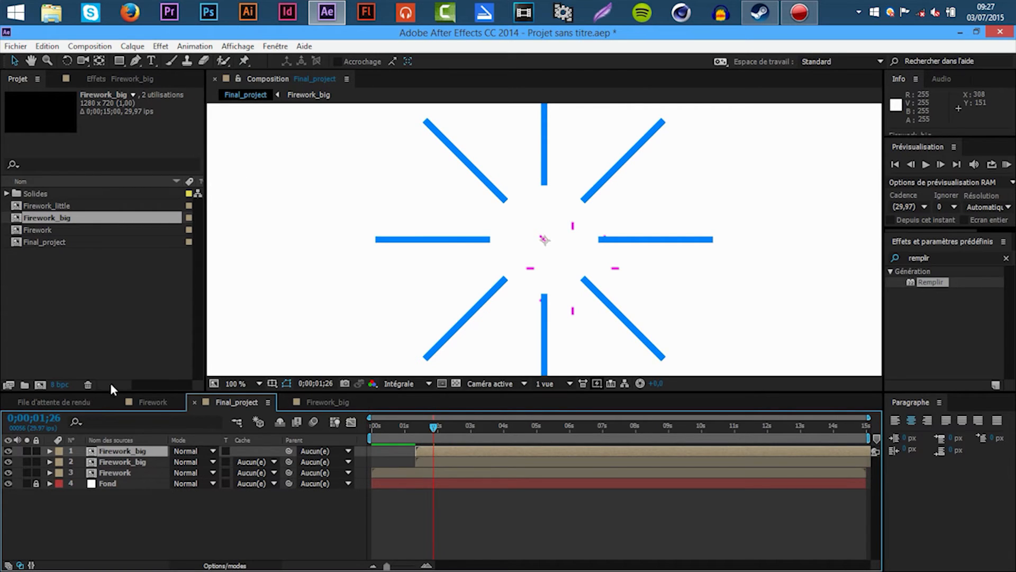
drag(935, 282, 539, 311)
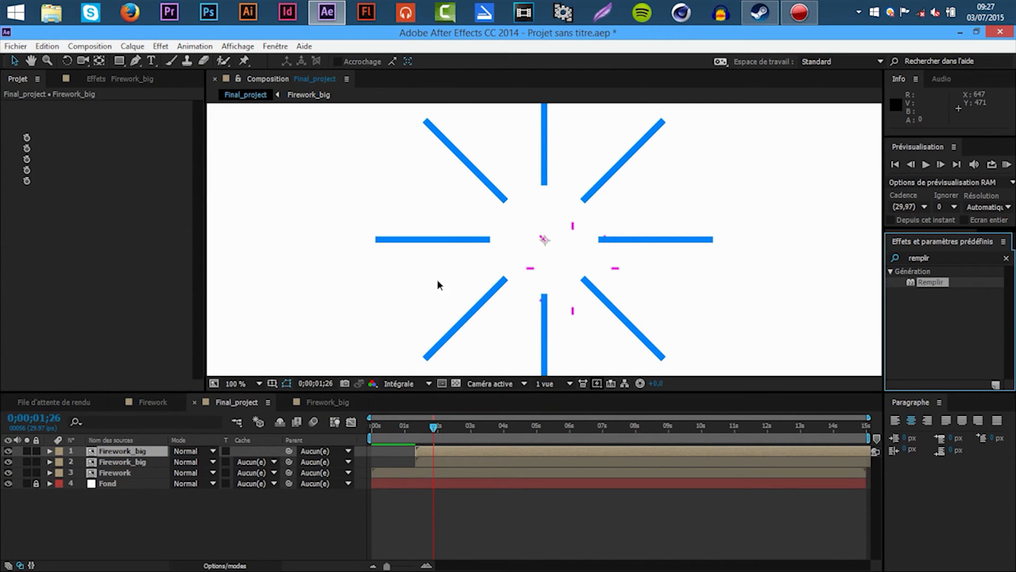
click(119, 139)
drag(581, 541, 582, 537)
click(682, 382)
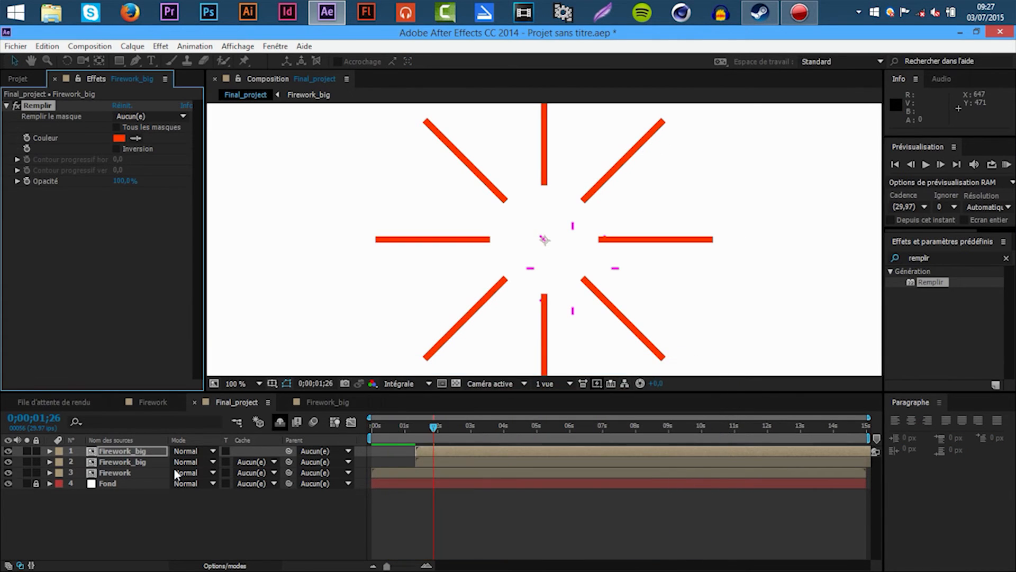
- Start the orange-red burst copy at 0;00;01;26 and preview its timing against the blue burst
drag(445, 452, 418, 434)
click(430, 430)
key(space)
key(space)
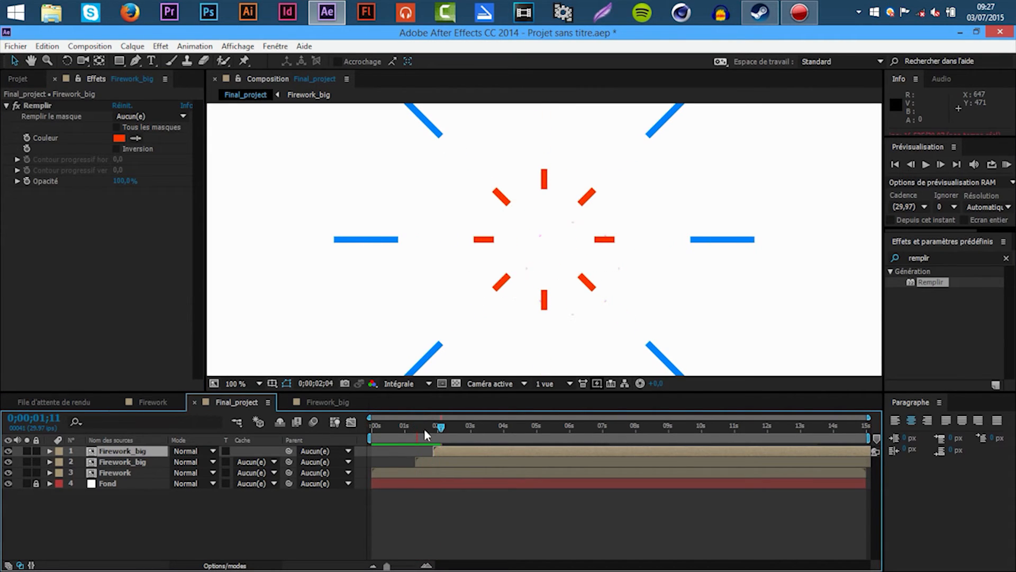
- Shift the start of the orange-red burst copy to 0;00;01;20 and preview both big bursts
drag(440, 424, 425, 433)
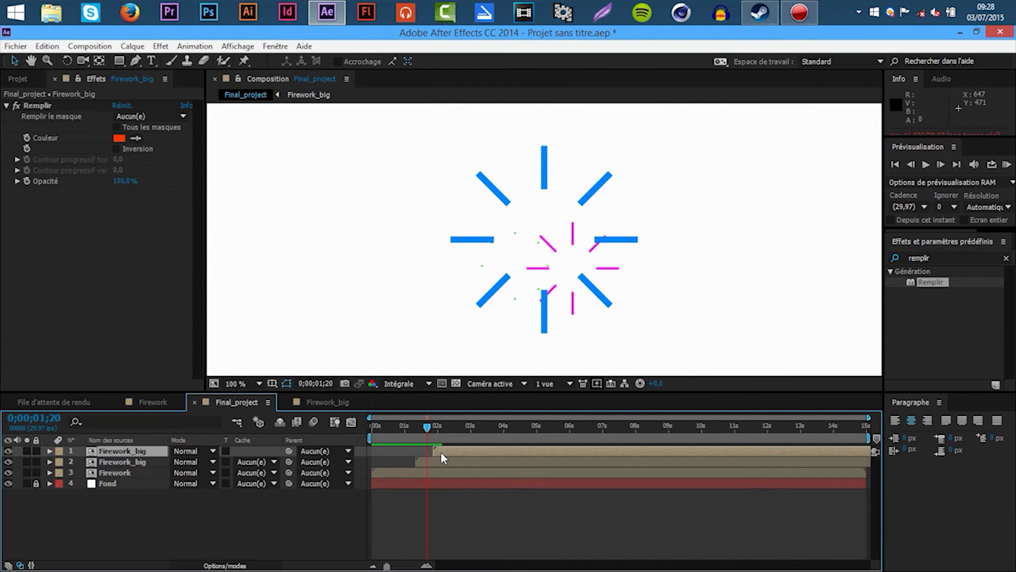
key(space)
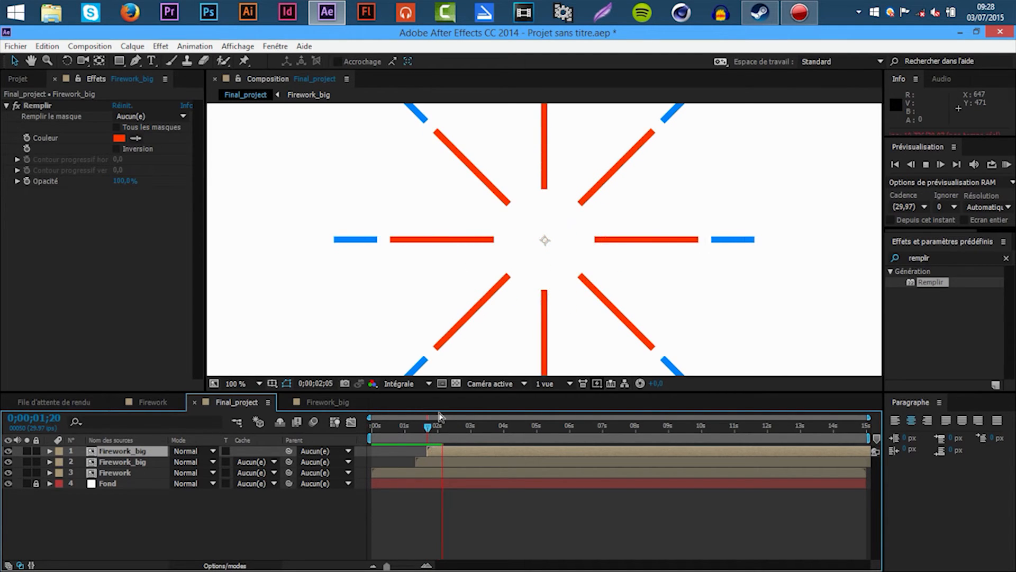
key(space)
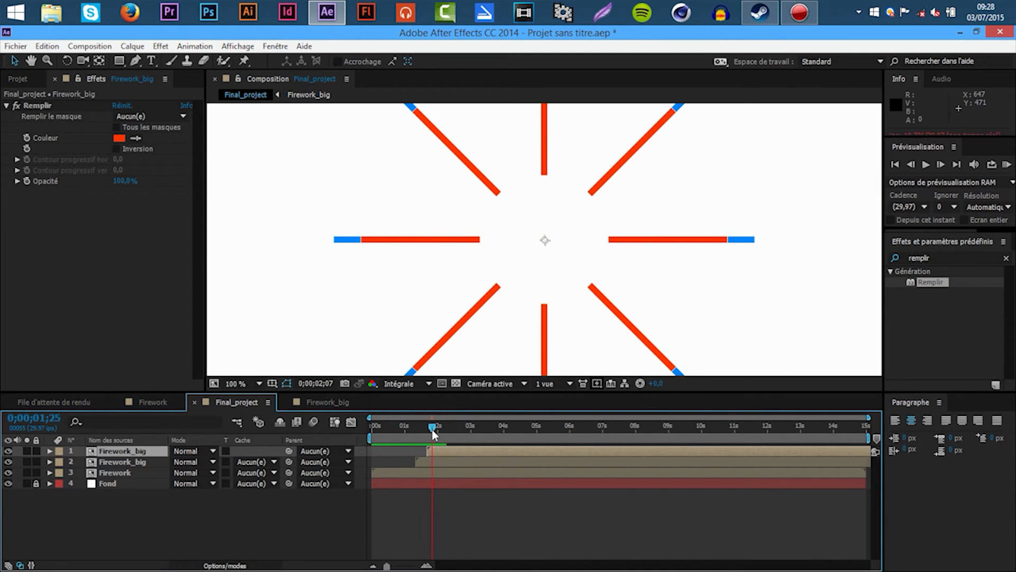
- Duplicate the orange-red Firework_big layer and start the new copy at 0;00;02;00, ten frames after it
drag(432, 430, 428, 430)
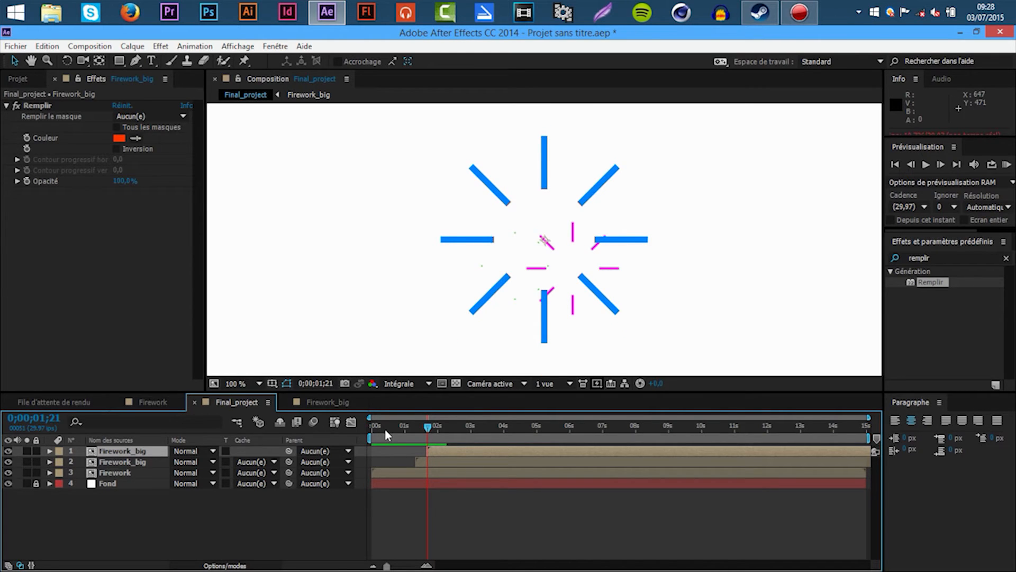
key(Page_Up)
key(space)
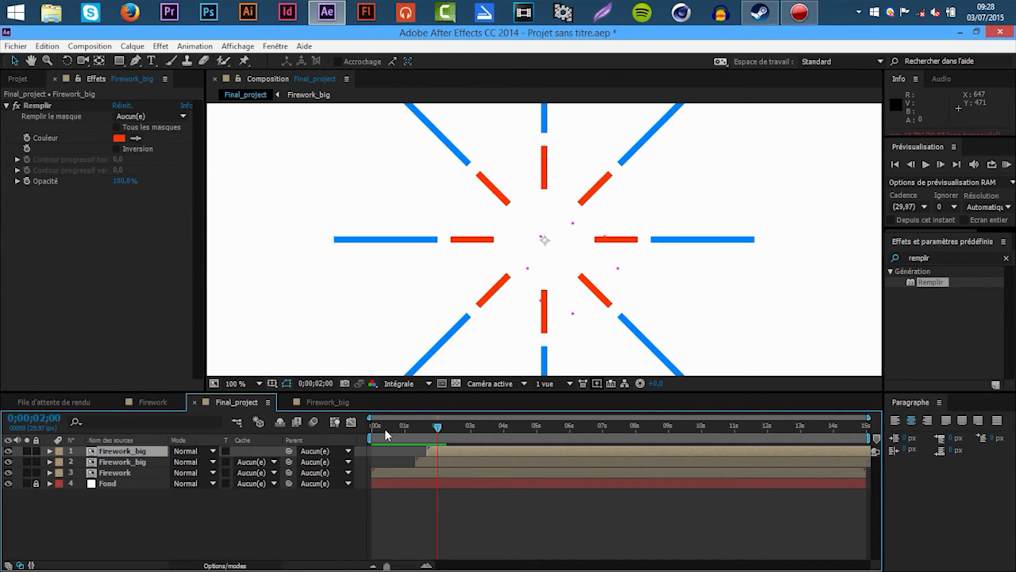
key(ctrl+d)
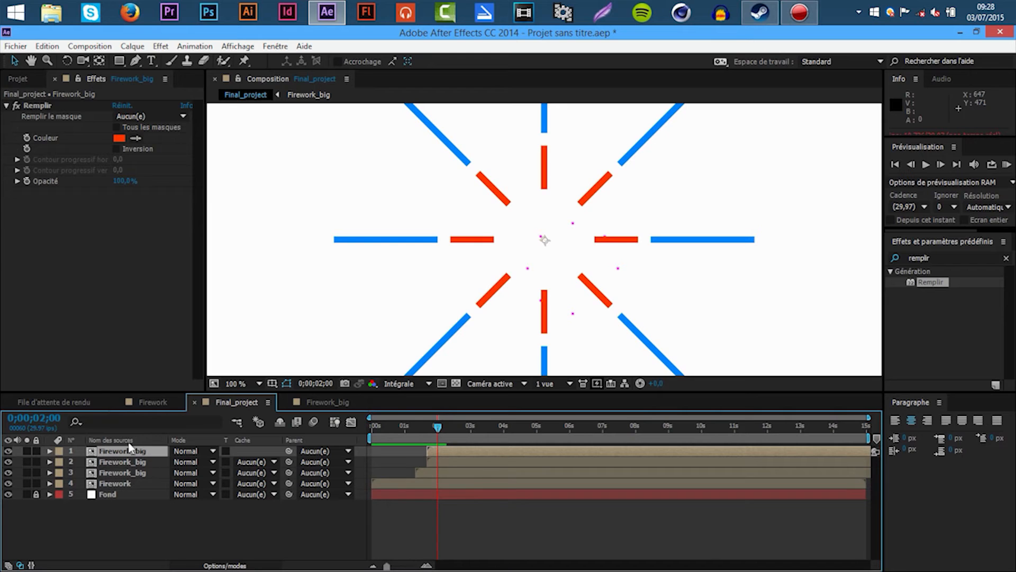
key(bracketleft)
- Change the Remplir colour of the newest Firework_big copy to green (1EA51B) and view the whole frame
click(120, 138)
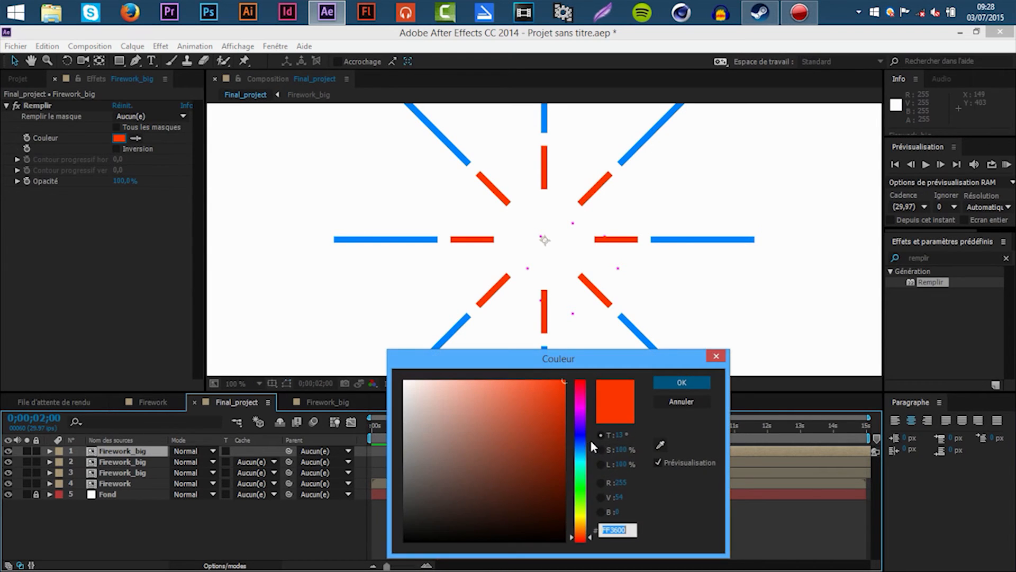
click(580, 489)
click(503, 434)
click(539, 436)
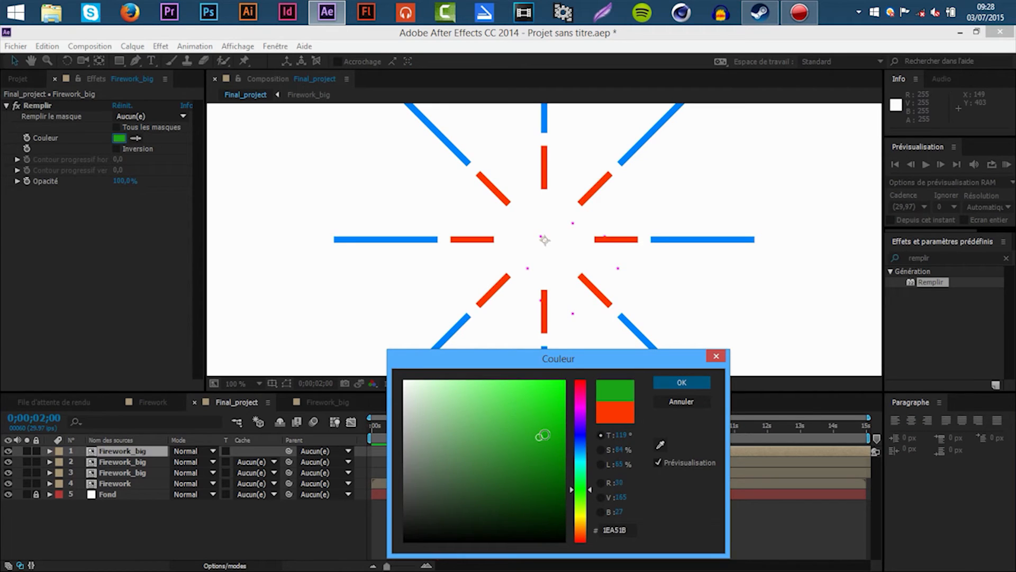
click(681, 382)
scroll(488, 355, down, 2)
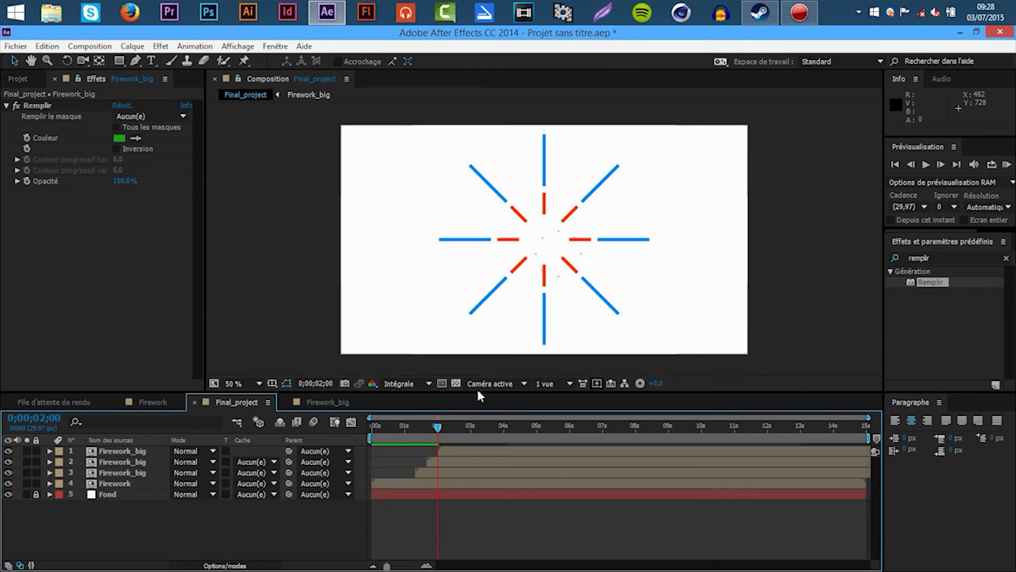
- Preview the big bursts, and duplicate the green Firework_big layer with the copy starting at 0;00;02;10
drag(438, 426, 393, 429)
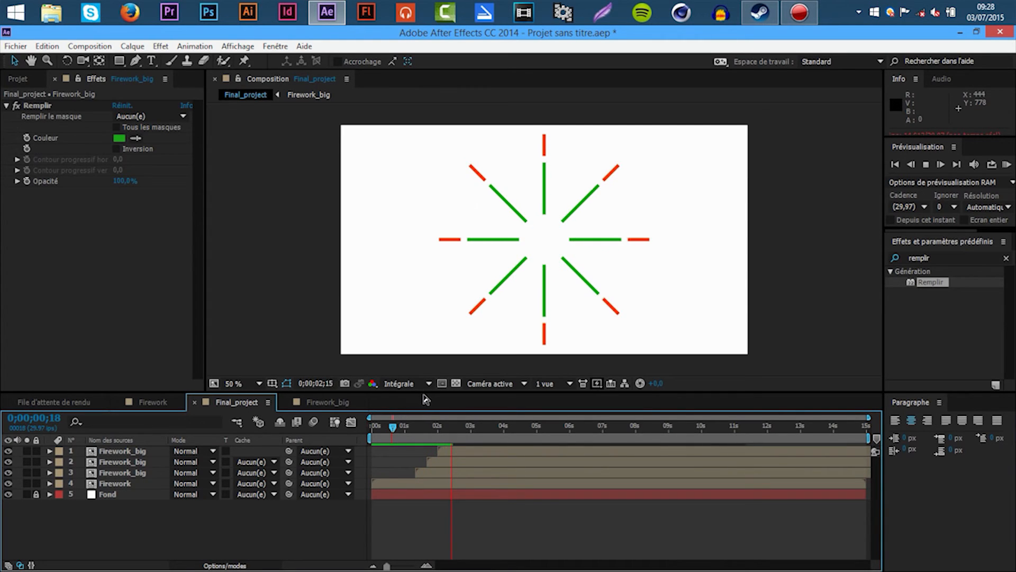
click(437, 426)
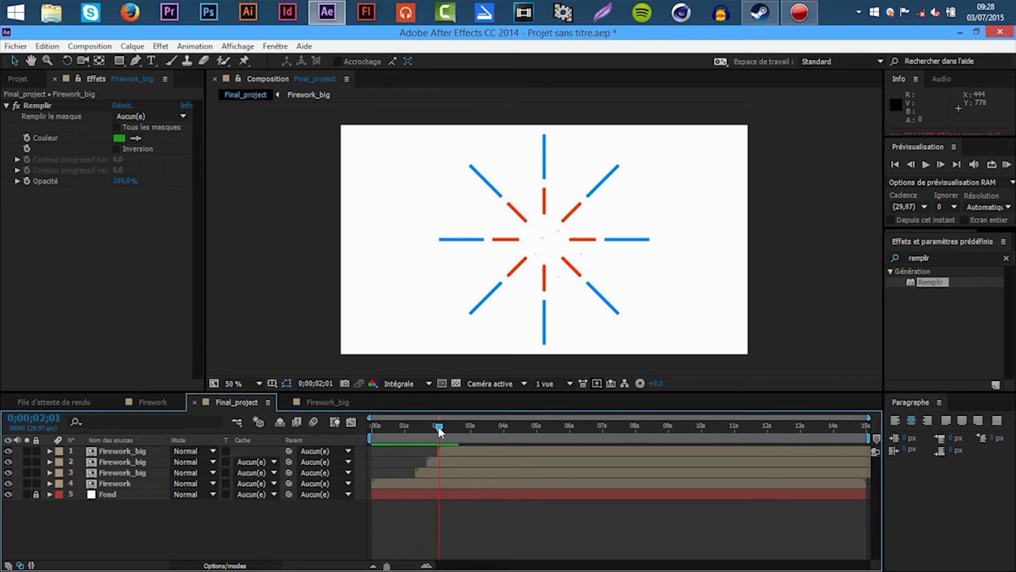
key(shift+Page_Down)
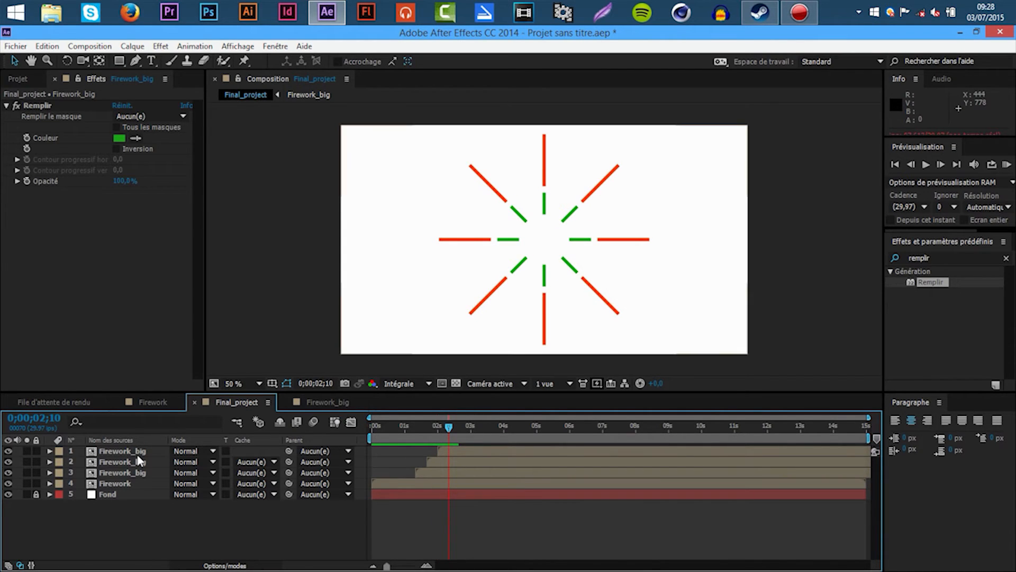
click(138, 456)
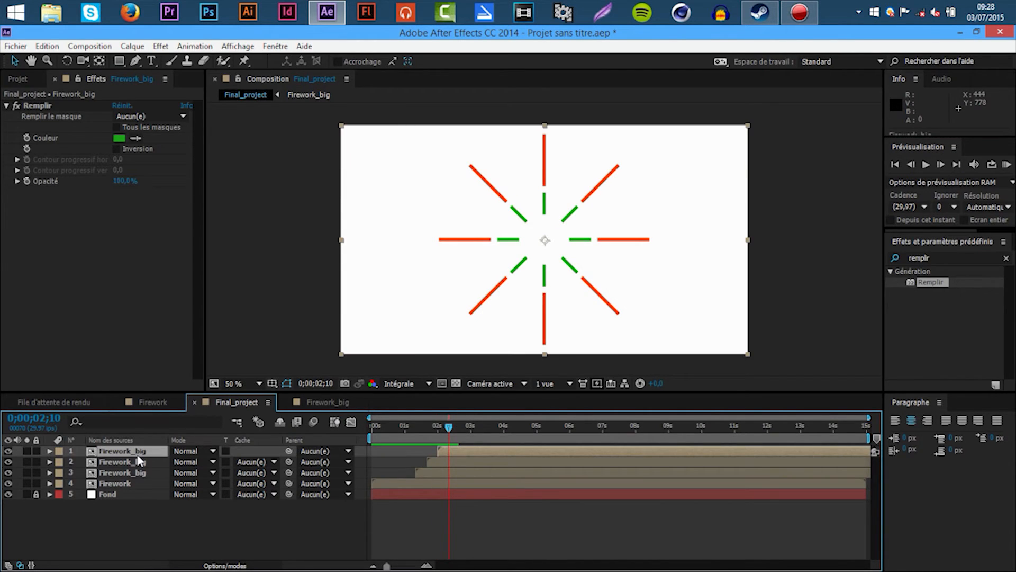
key(ctrl+d)
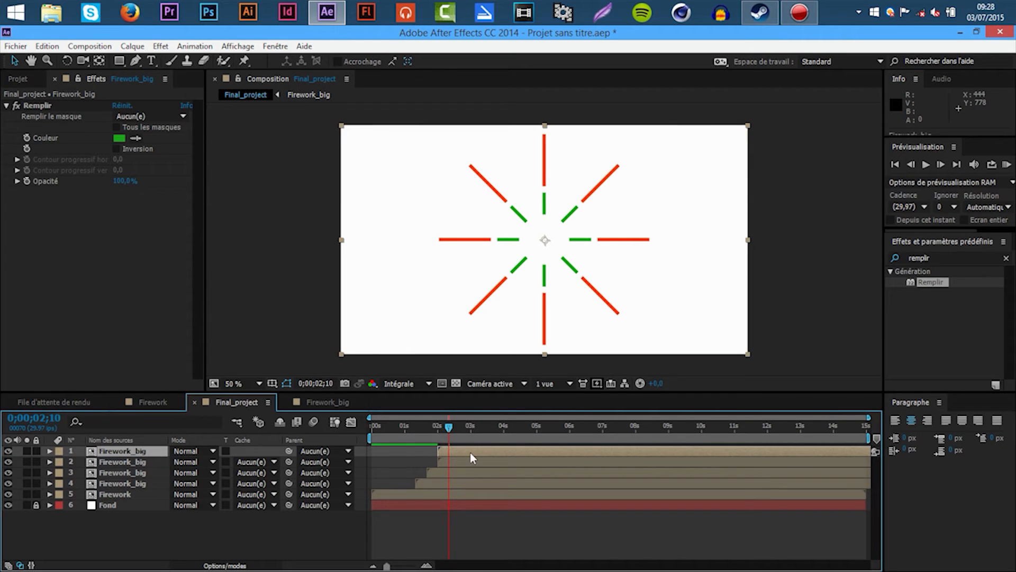
key([)
- Change the Remplir colour of the Firework_big copy starting at 0;00;02;10 to blue (0066FF)
click(119, 139)
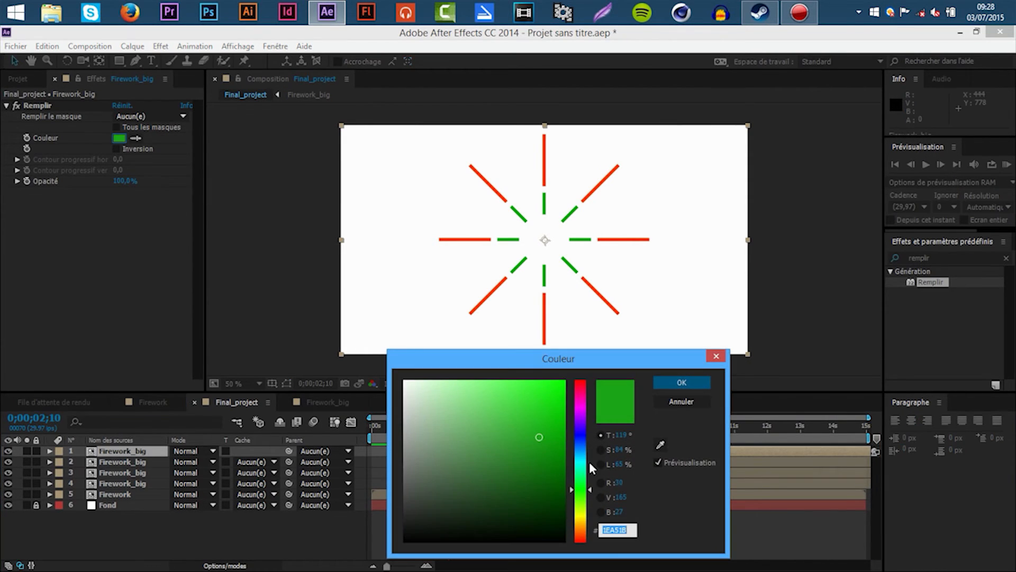
drag(587, 454, 587, 445)
click(555, 417)
click(681, 382)
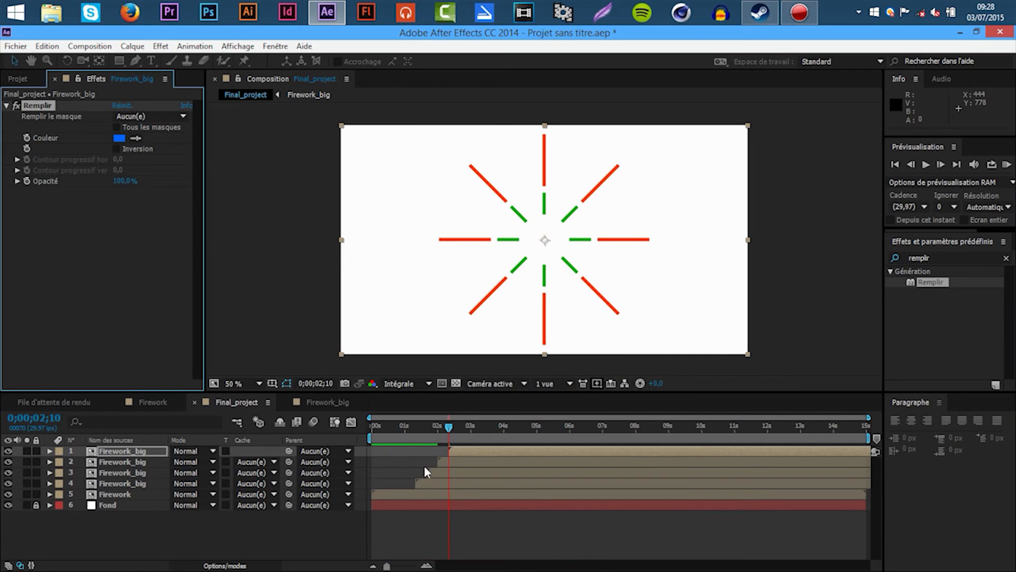
- Duplicate the newest blue Firework_big layer itself, not its Remplir effect, and start the copy at 0;00;02;20
key(ctrl+d)
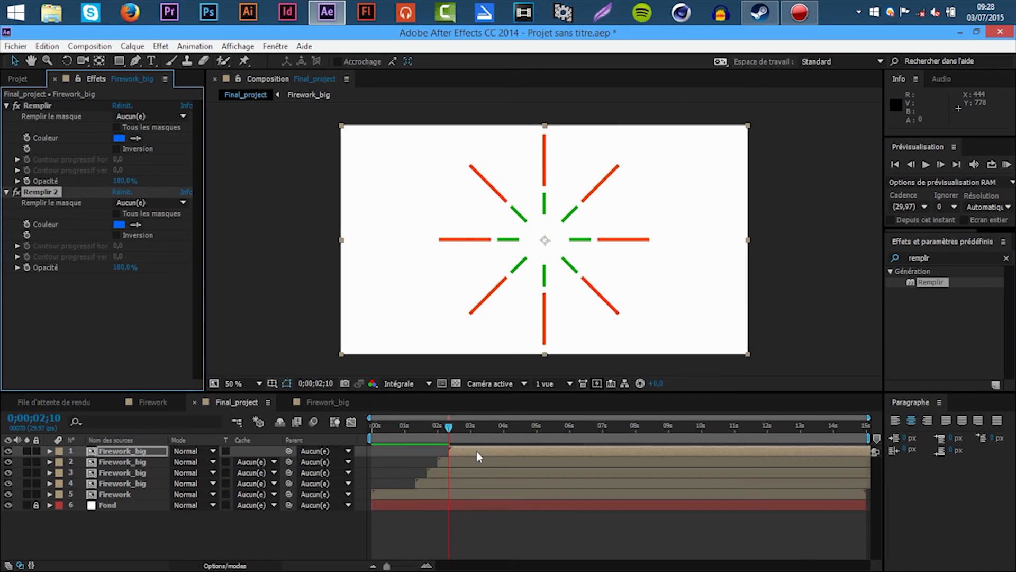
key(ctrl+z)
click(476, 451)
key(ctrl+d)
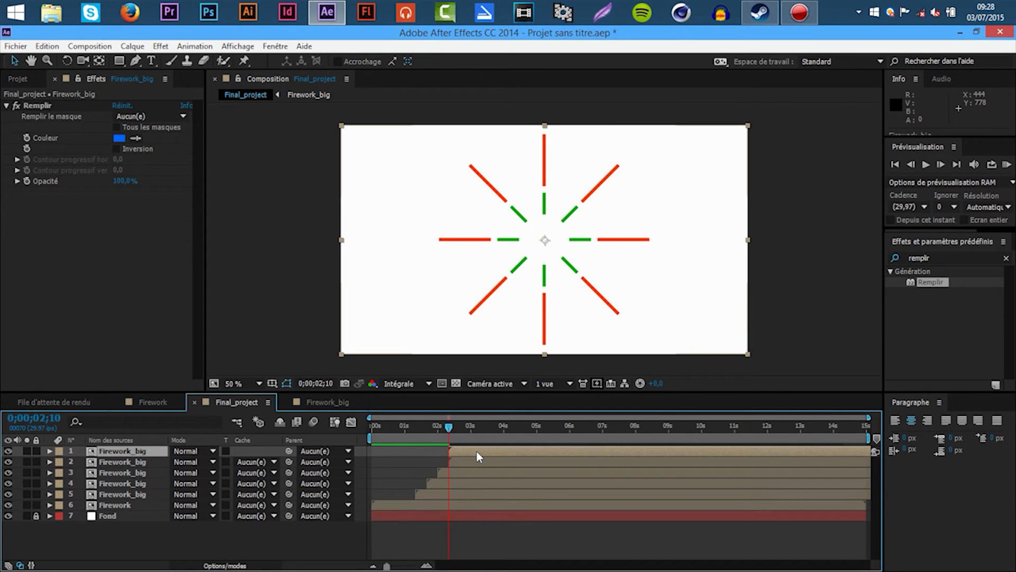
key(shift+Page_Down)
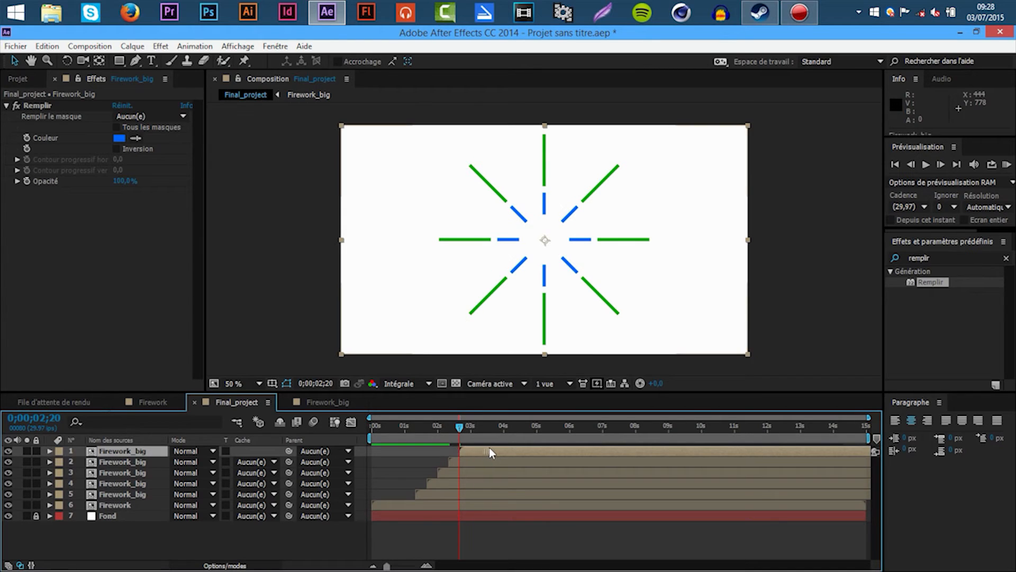
- Change the Remplir colour of the copy starting at 0;00;02;20 to yellow (FFF600) and preview the burst
click(120, 138)
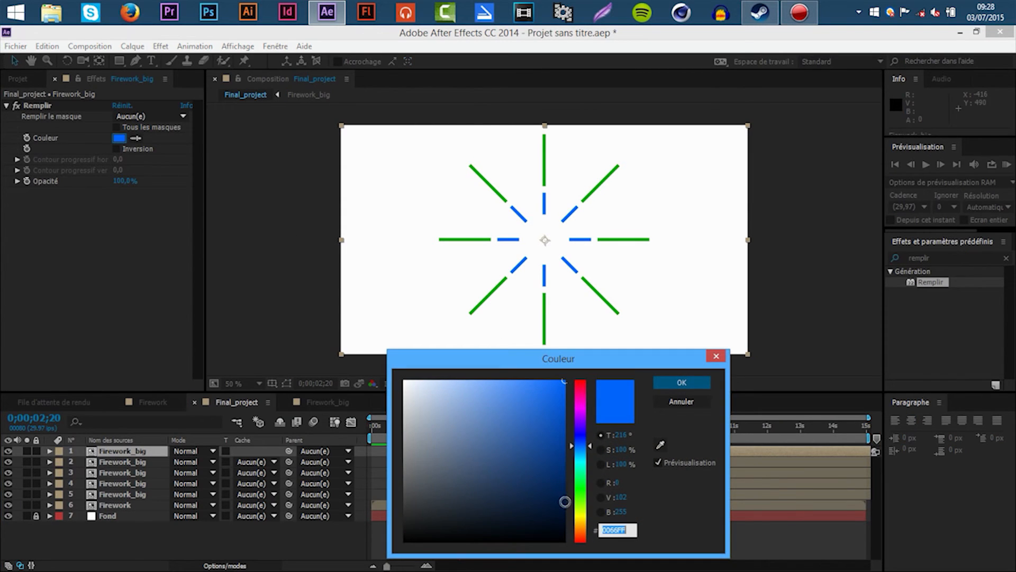
click(581, 507)
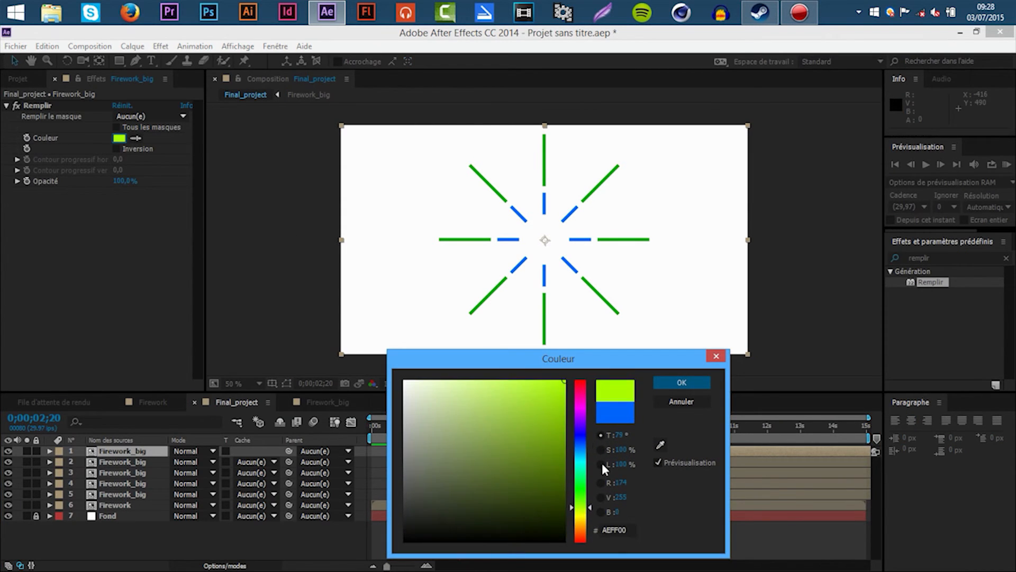
drag(578, 509, 579, 516)
click(684, 382)
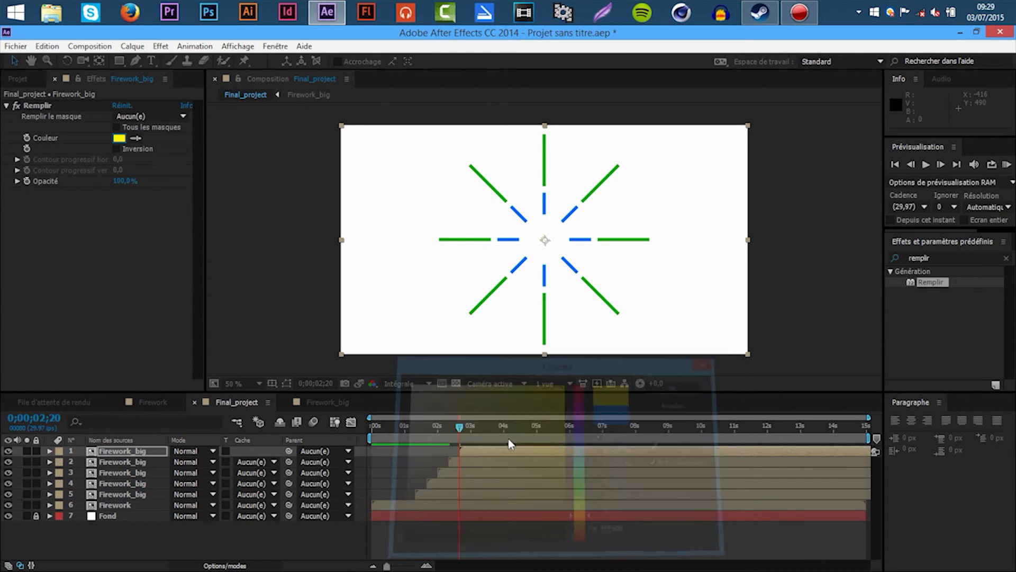
key(space)
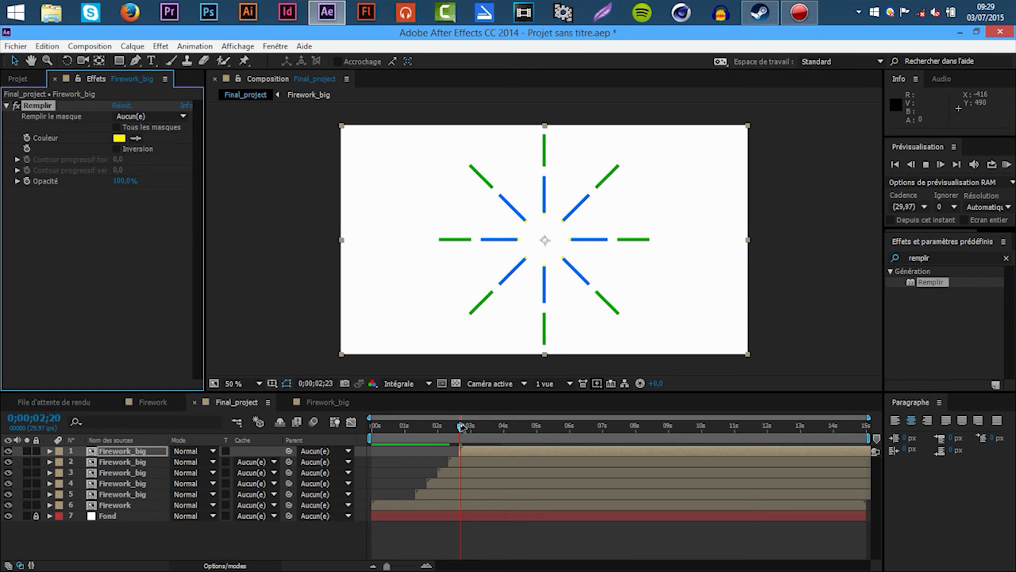
key(space)
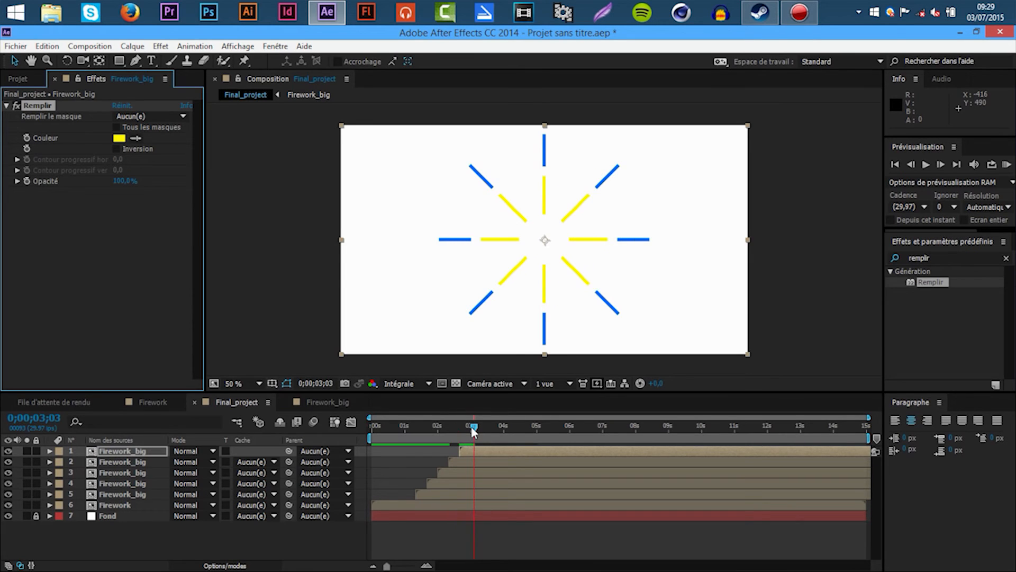
- Duplicate the yellow Firework_big layer and start the new copy at 0;00;03;00, ten frames after it
drag(473, 431, 453, 449)
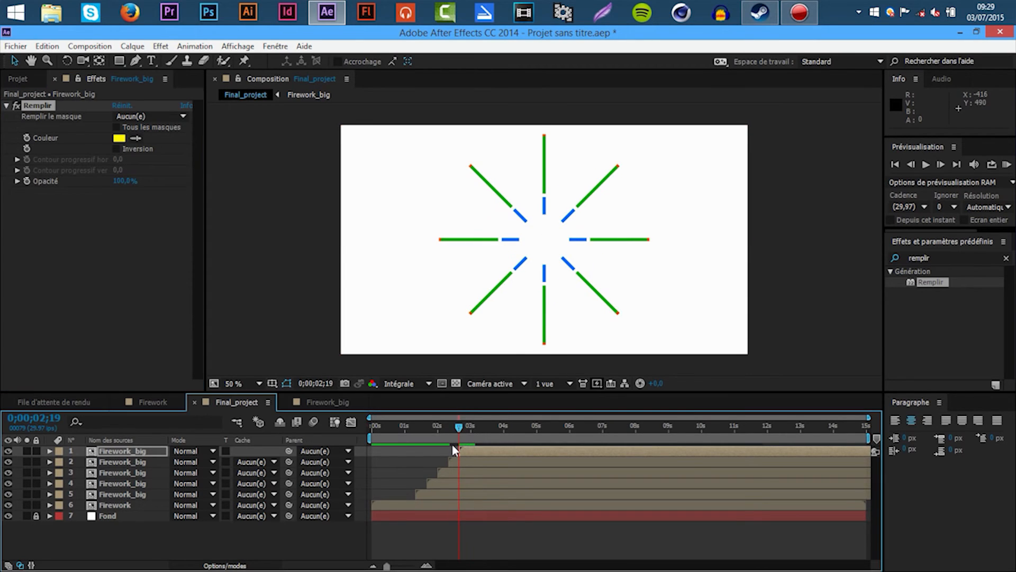
key(Page_Down)
key(shift+Page_Down)
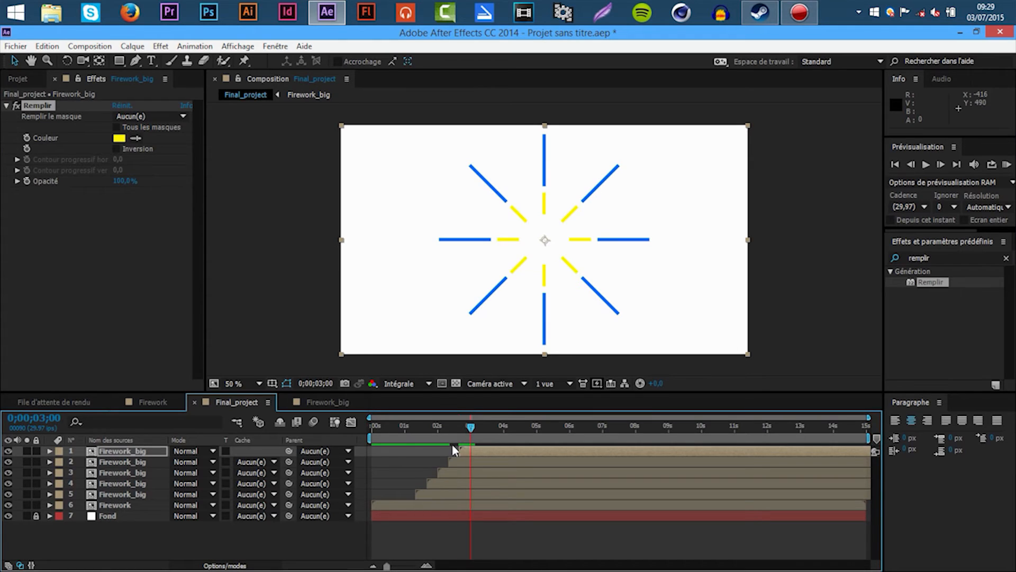
key(ctrl+d)
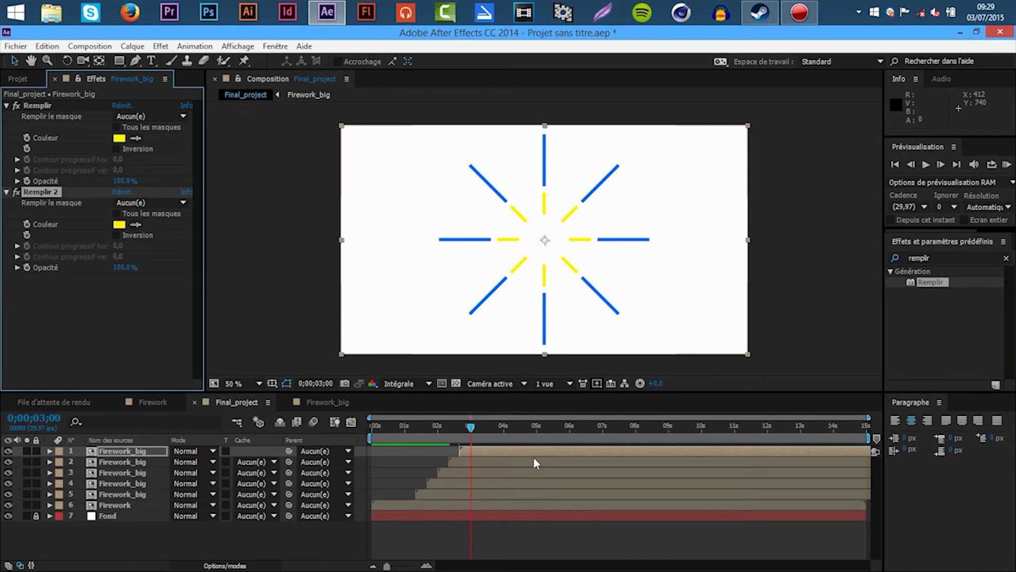
key(ctrl+z)
click(541, 448)
key(ctrl+d)
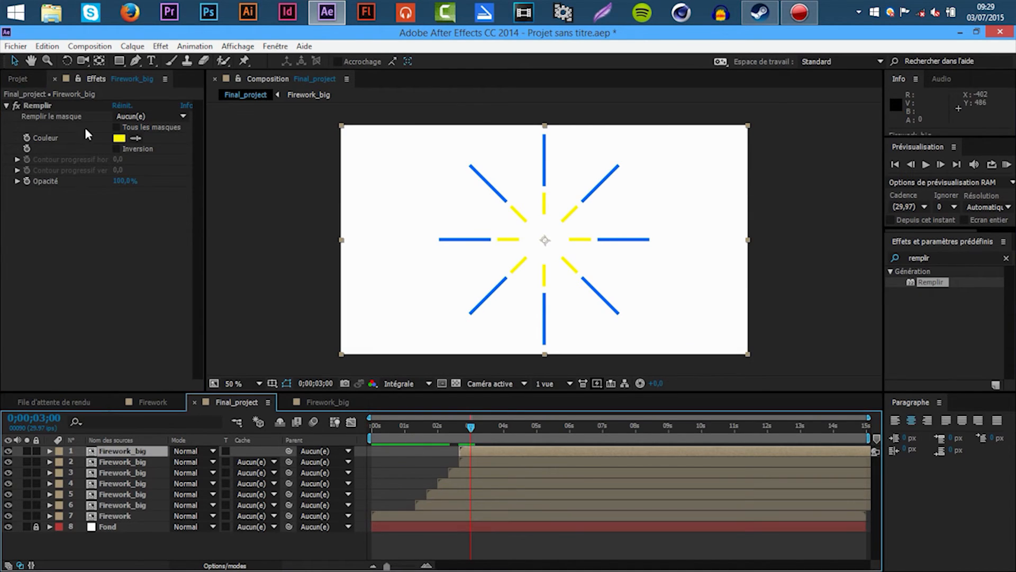
key(bracketleft)
- Change the Remplir colour of the newest Firework_big copy to magenta (EA00FF) and preview the animation from the beginning
click(119, 139)
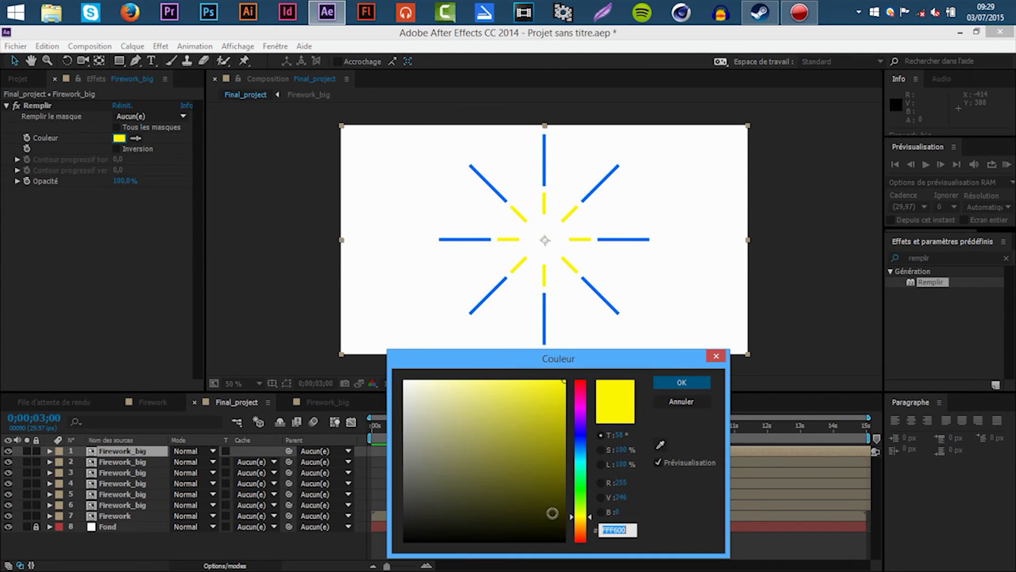
drag(581, 439, 580, 410)
click(665, 382)
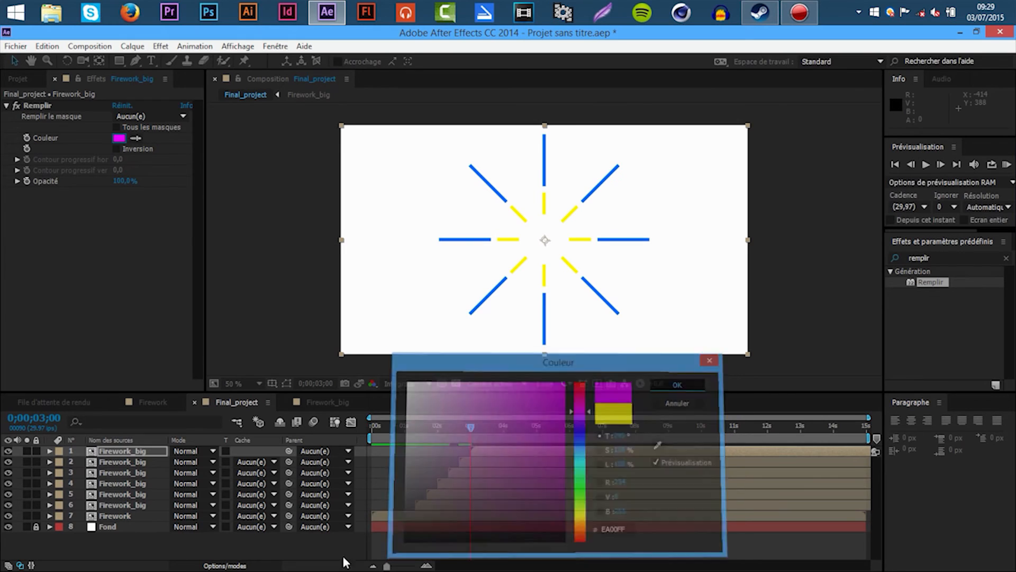
click(311, 552)
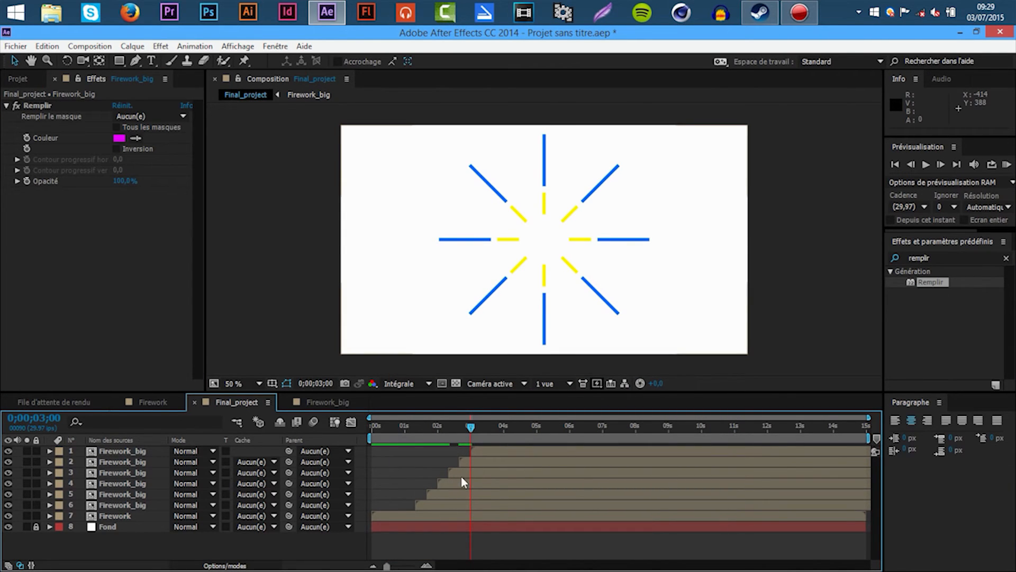
drag(472, 426, 355, 432)
key(space)
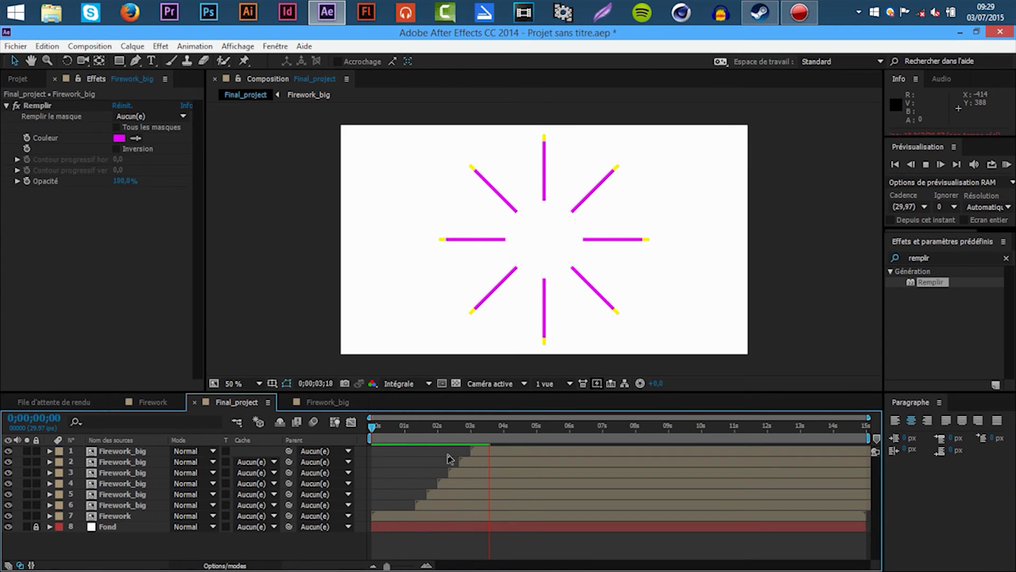
key(space)
- Duplicate the magenta Firework_big layer and start the new copy at 0;00;03;10
drag(492, 438, 469, 437)
key(Page_Down)
key(Page_Down)
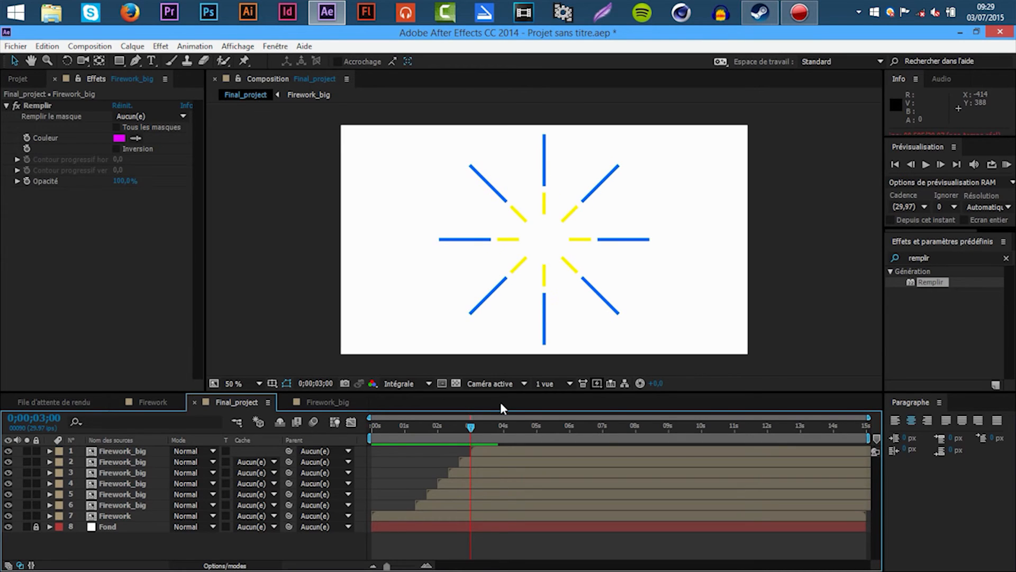
key(shift+Page_Down)
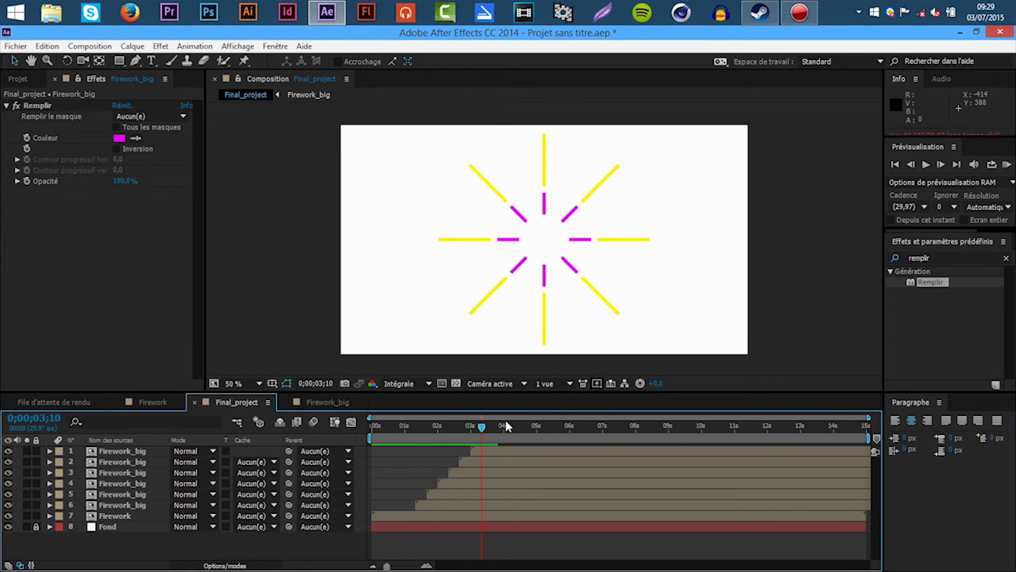
click(498, 448)
key(ctrl+d)
drag(497, 451, 508, 451)
- Change the Remplir colour of the Firework_big copy starting at 0;00;03;10 to bright green (30FF00)
click(118, 138)
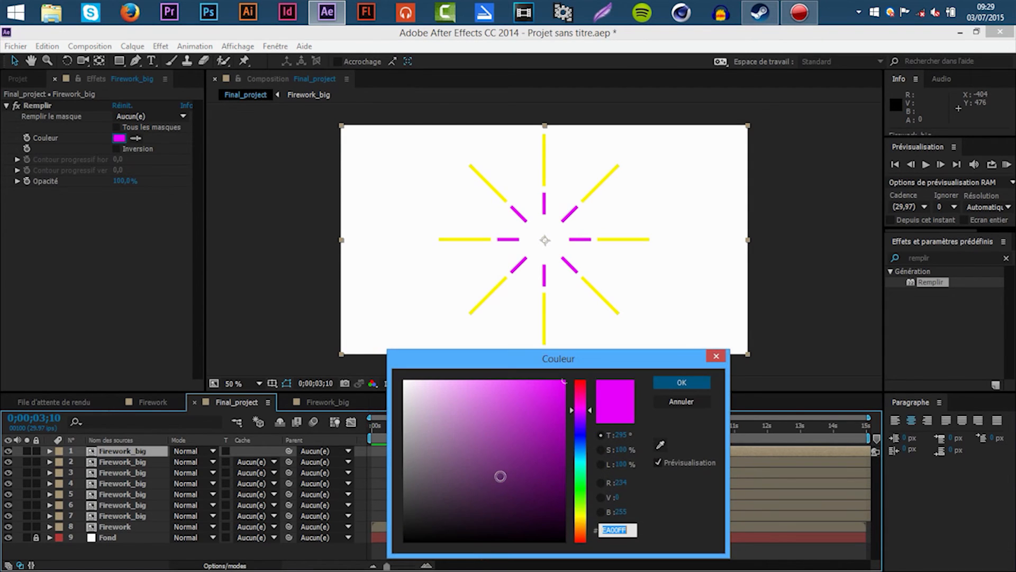
click(589, 493)
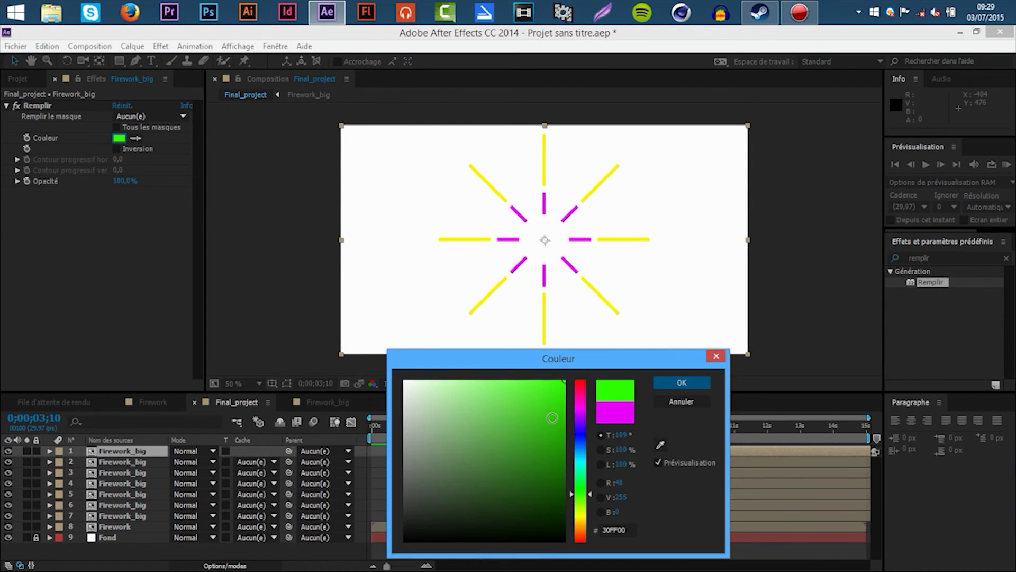
click(672, 379)
key(ctrl+d)
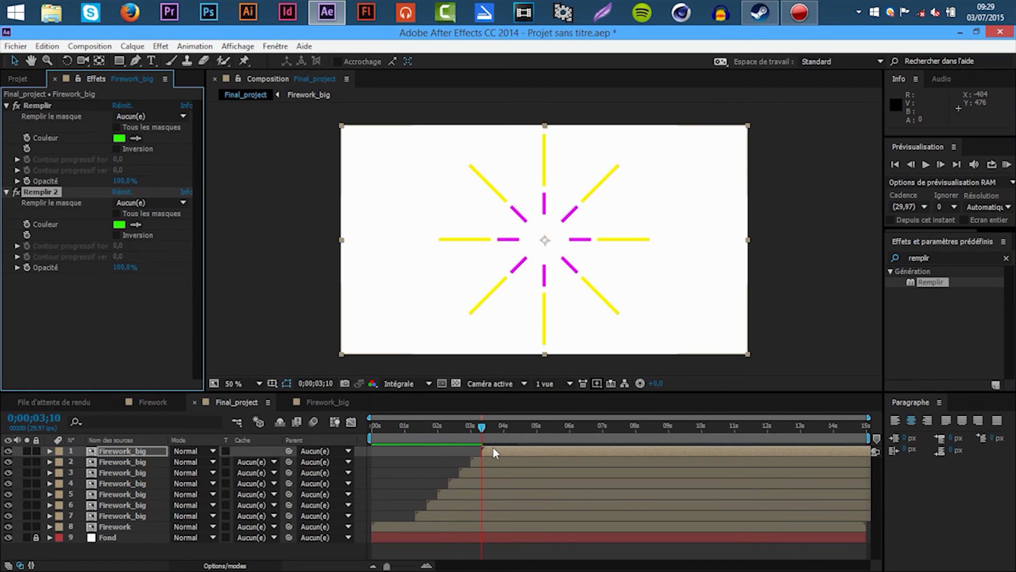
key(shift+Page_Down)
key(ctrl+z)
key(shift+Page_Up)
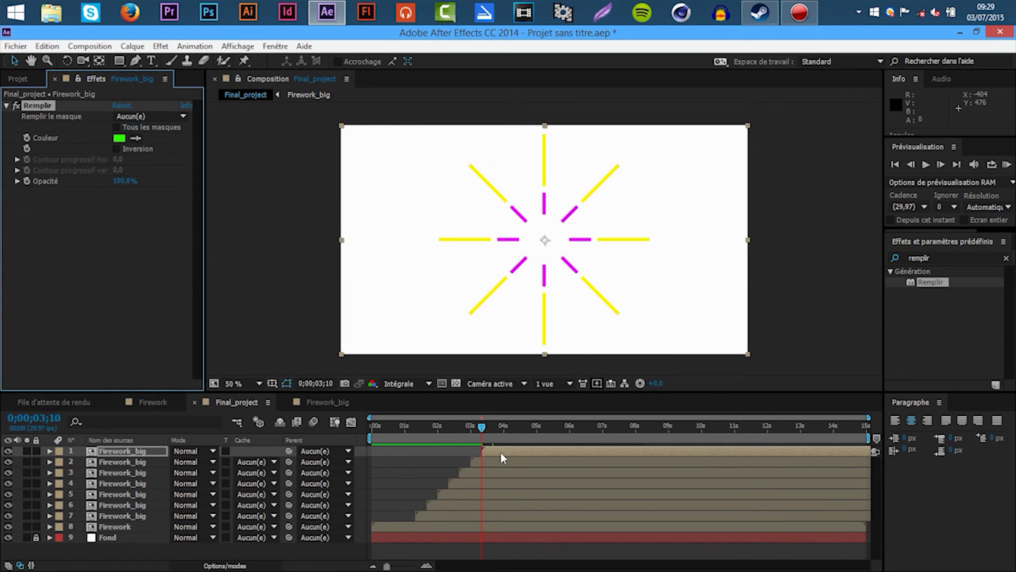
- Duplicate the bright green Firework_big layer and start the new copy at 0;00;03;20
click(500, 464)
click(510, 451)
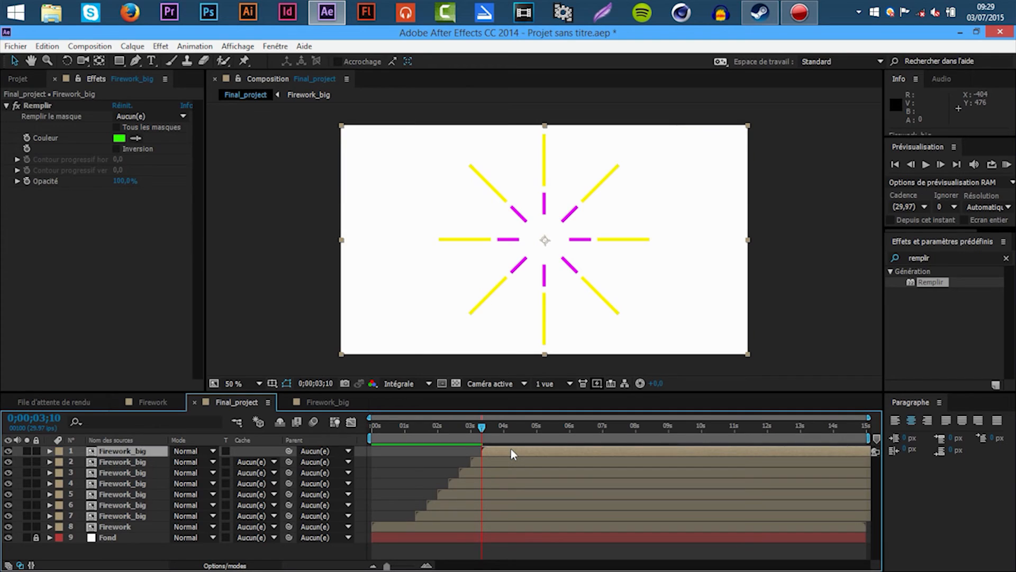
key(ctrl+d)
key(shift+Page_Down)
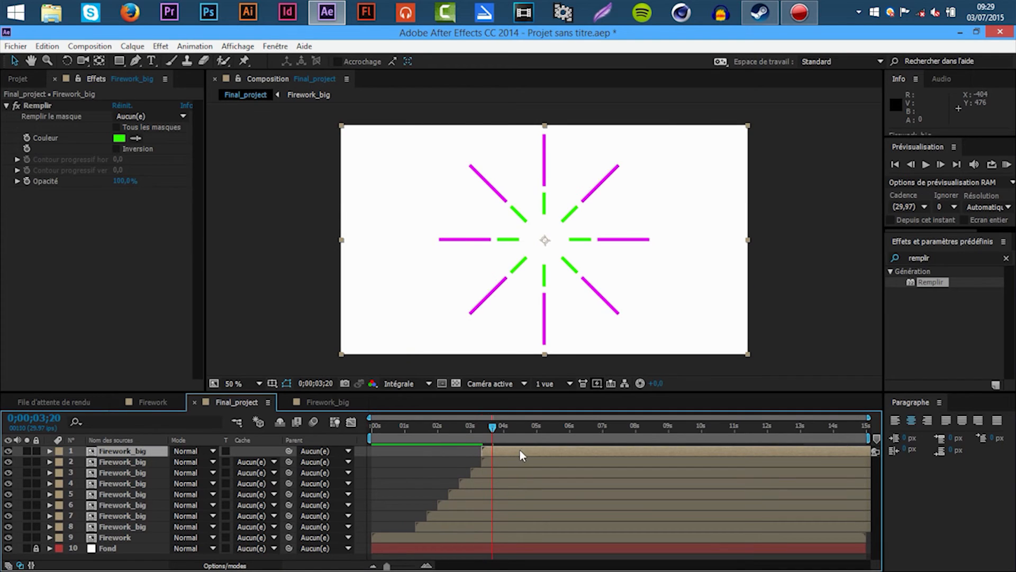
key(bracketleft)
- Change the Remplir colour of the copy starting at 0;00;03;20 to blue (0048FF) and scrub back through the animation
click(119, 137)
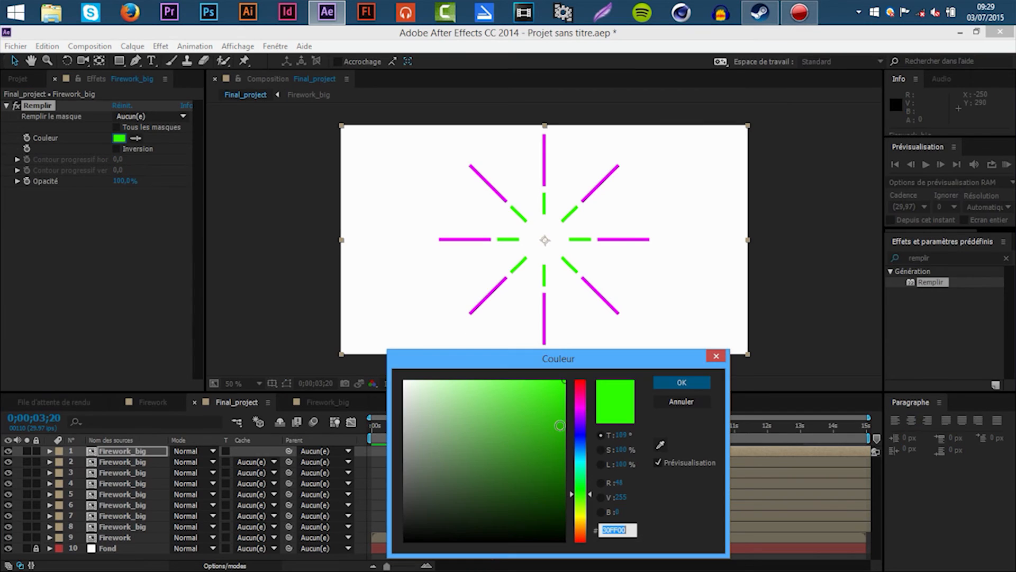
drag(575, 436, 578, 441)
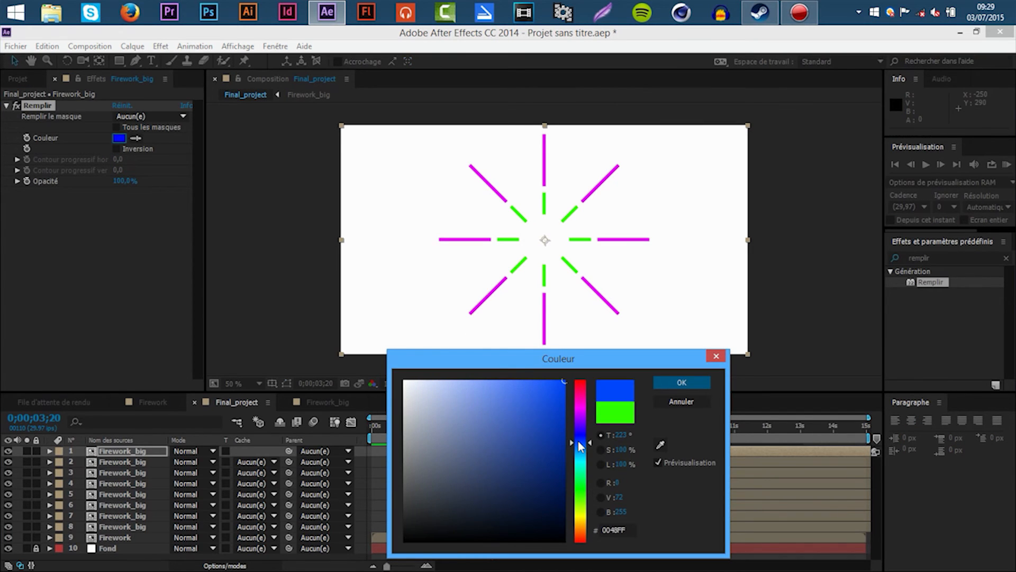
click(658, 386)
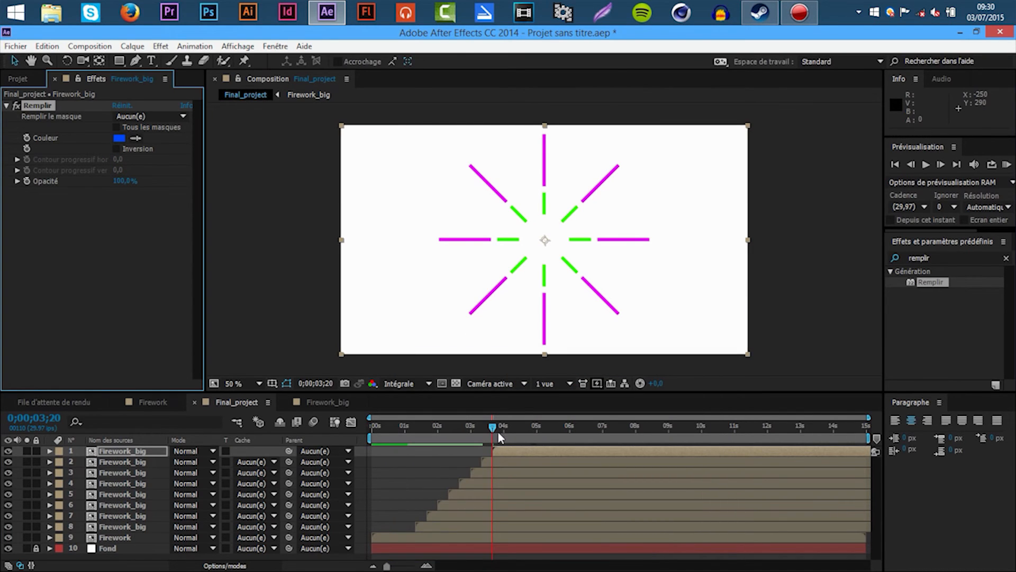
click(764, 351)
drag(492, 427, 466, 436)
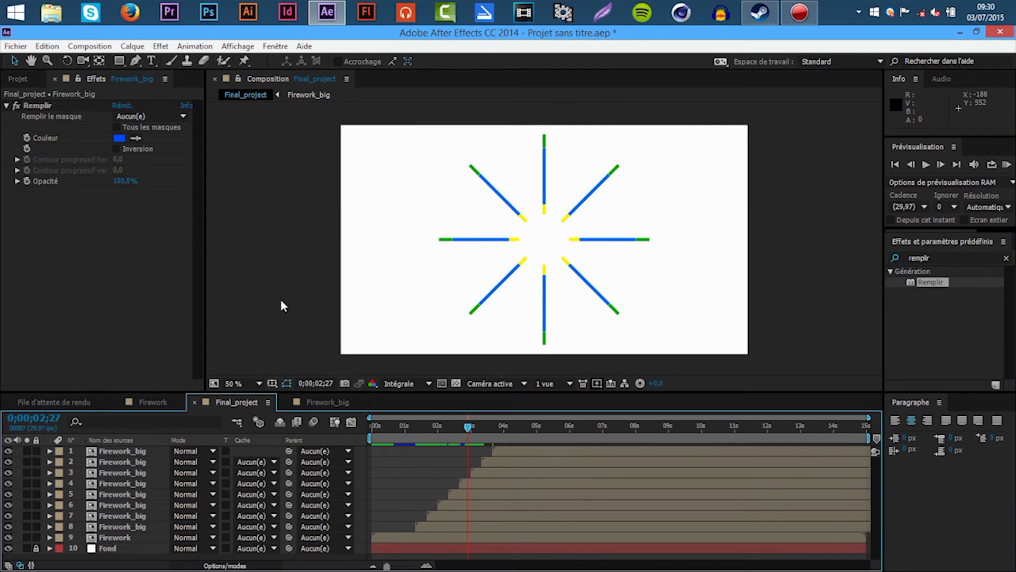
- Add the text "fireworks" as a new layer, enlarge it to slightly wider than the frame, and hide the layer
key(ctrl+t)
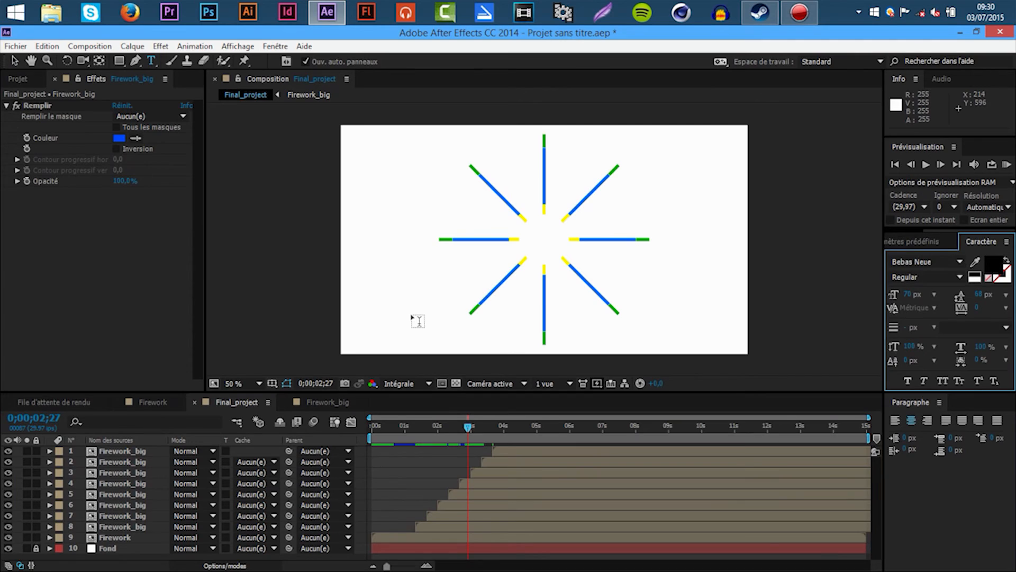
click(482, 330)
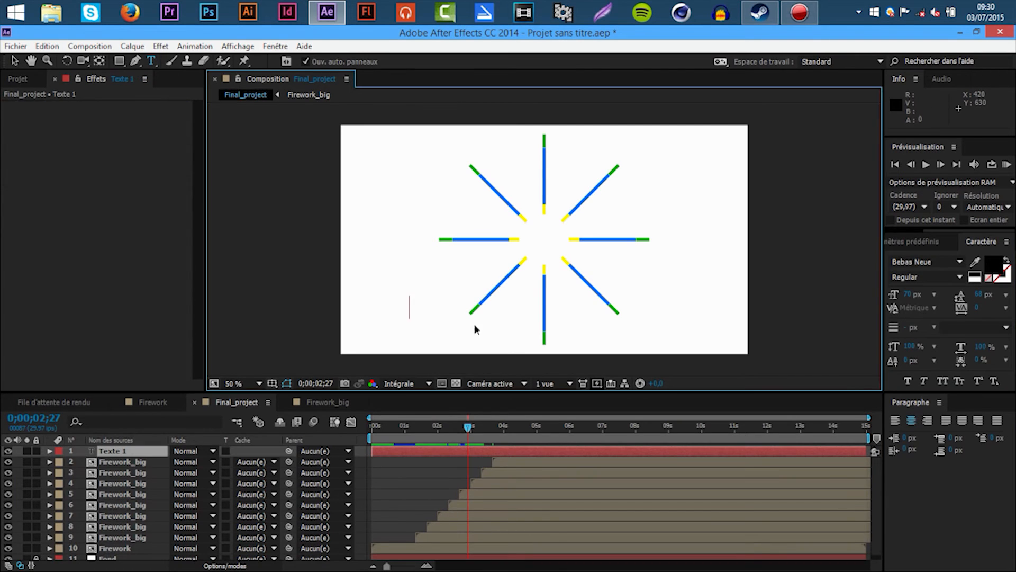
text(Fireworks)
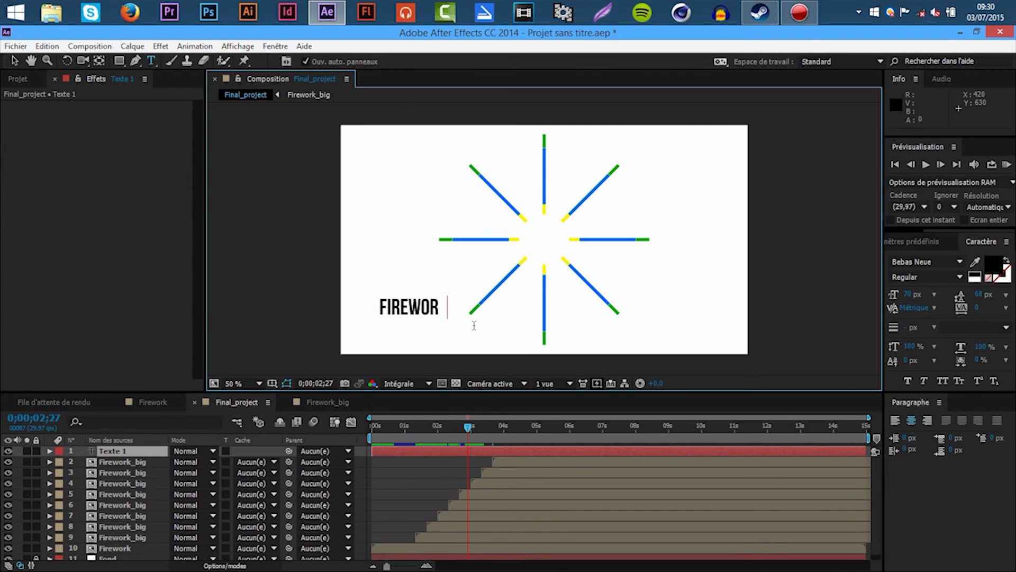
click(15, 65)
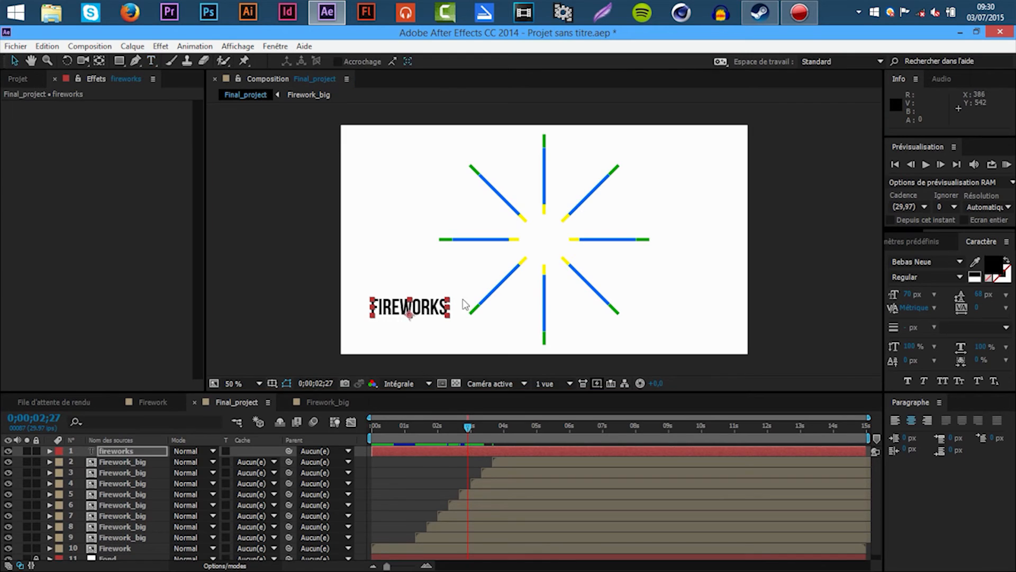
drag(448, 298, 744, 263)
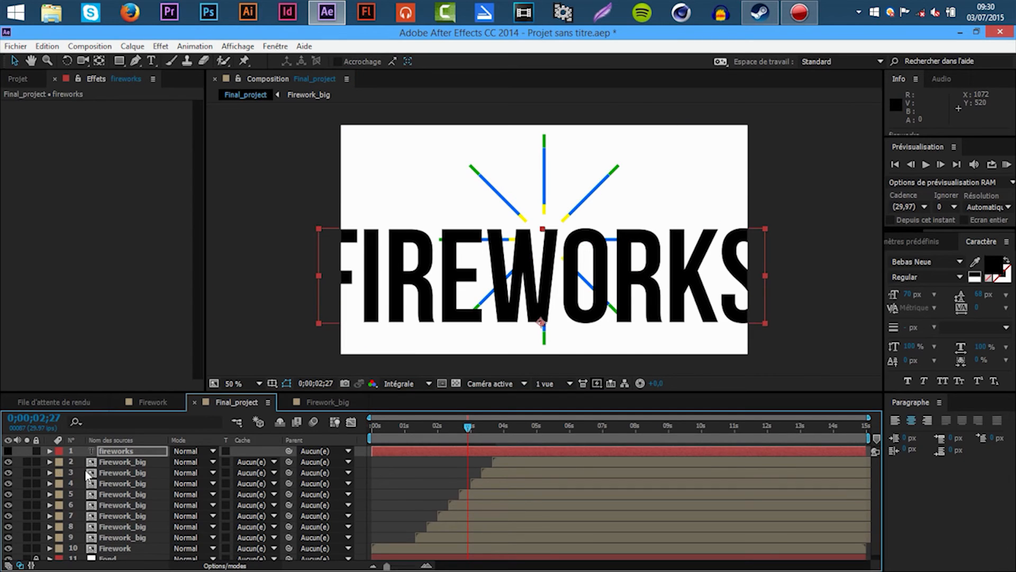
click(8, 451)
- Precompose all the Firework_big layers into a new composition named Big_fireworks
click(114, 462)
shift+click(113, 552)
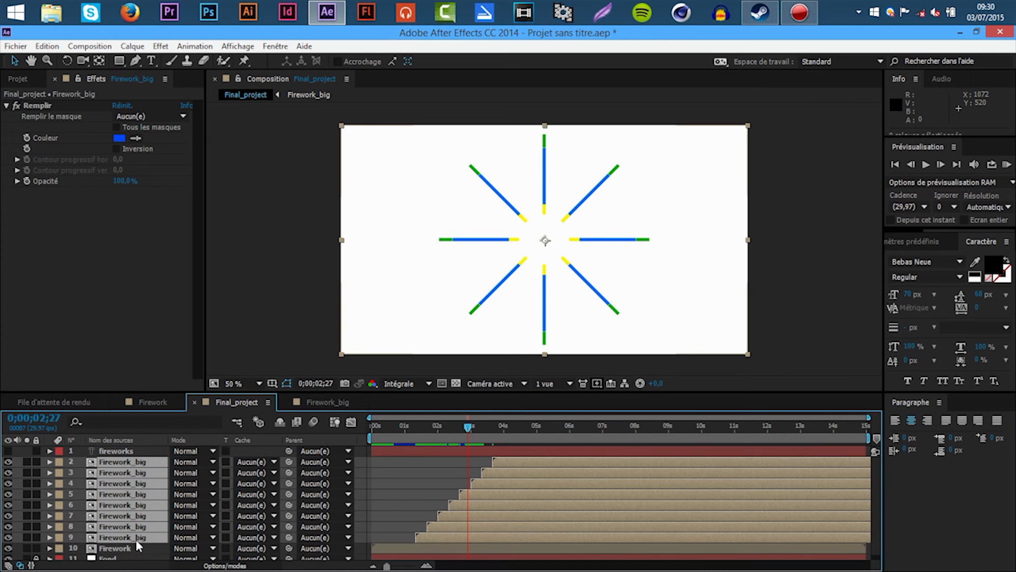
right_click(136, 539)
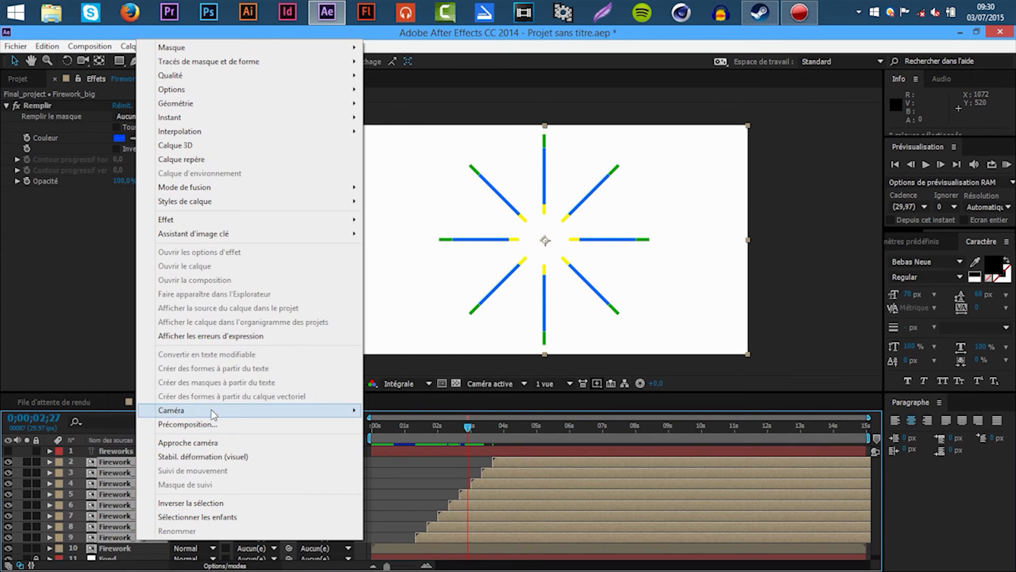
click(208, 423)
text(Big_fireworks)
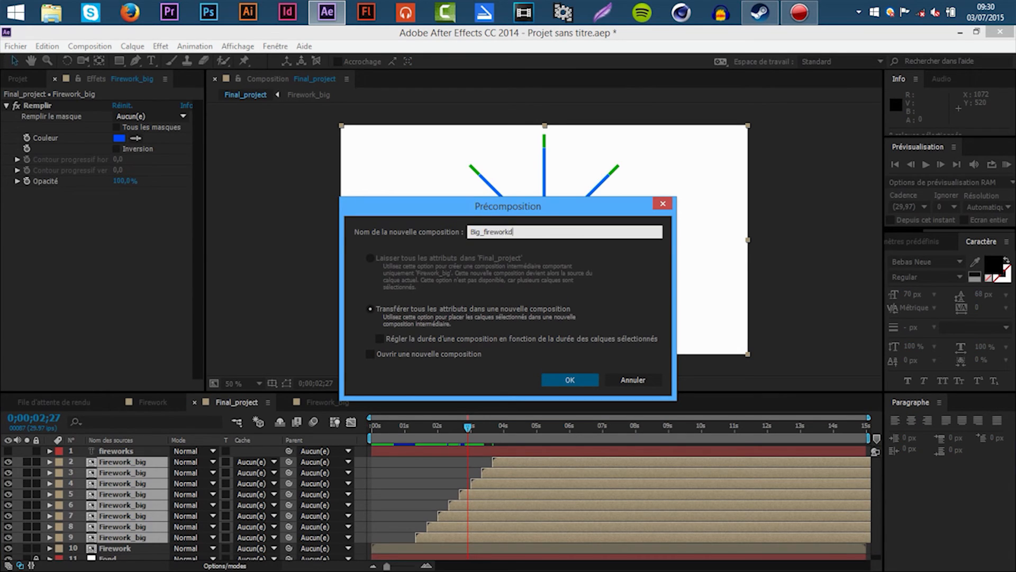
key(Return)
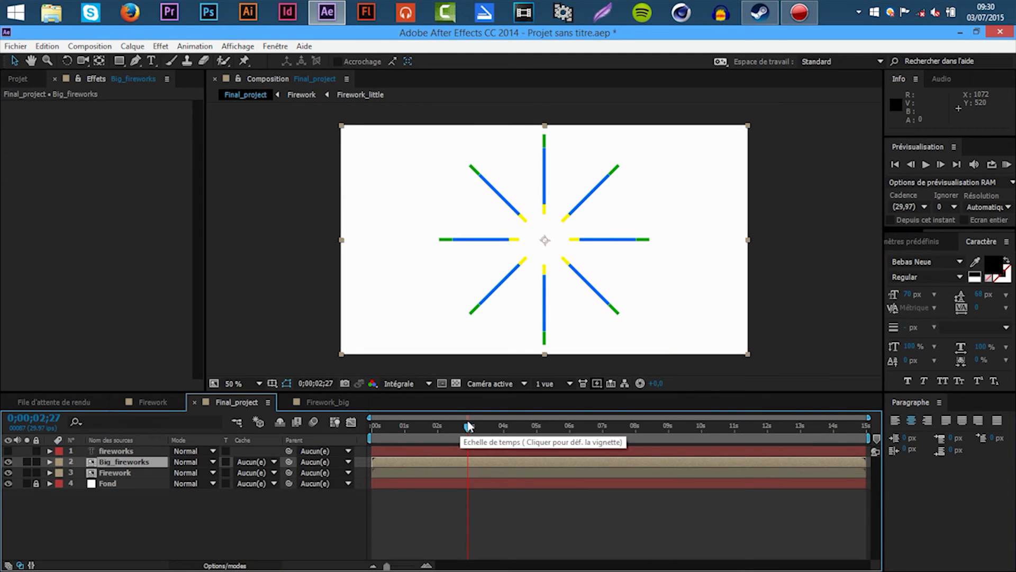
- Preview the Final_project animation from its beginning, then stop playback at 0;00;02;15
drag(462, 427, 388, 447)
click(1005, 165)
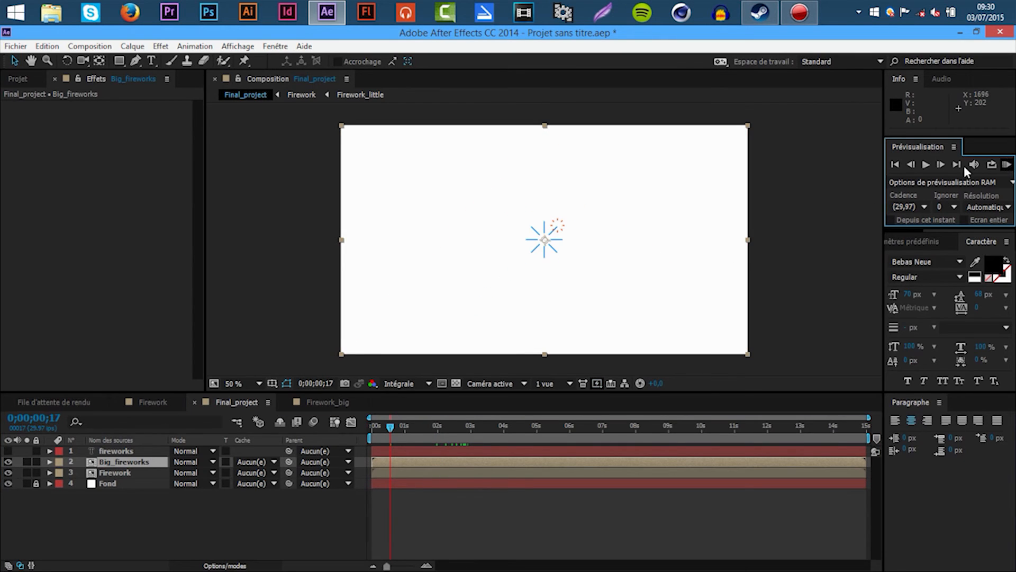
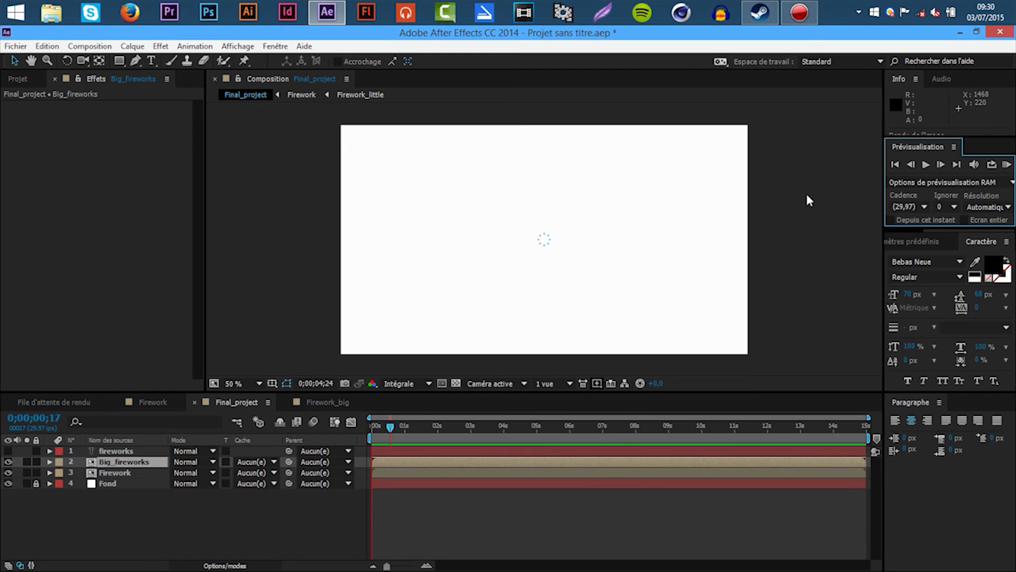
key(space)
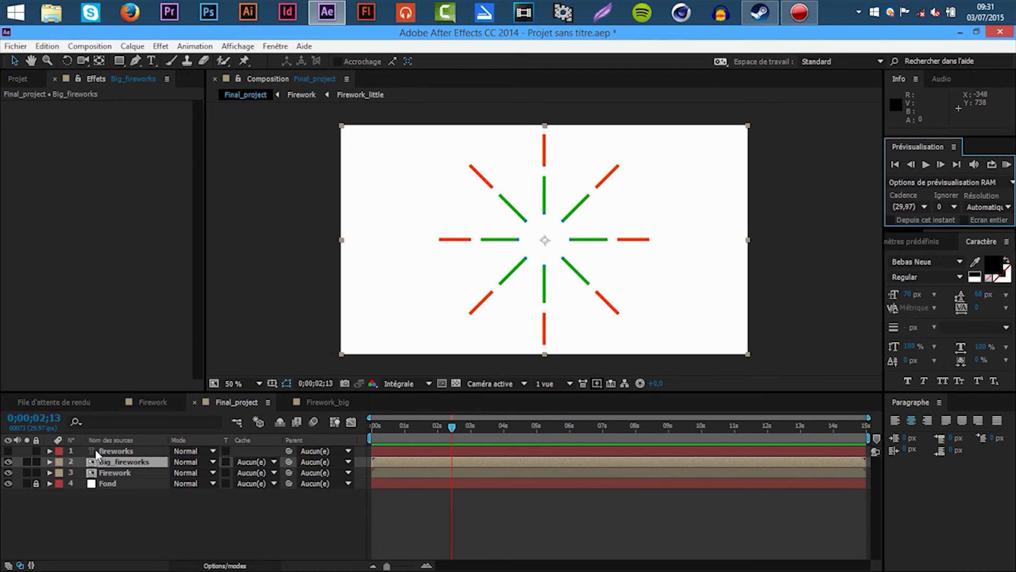
key(space)
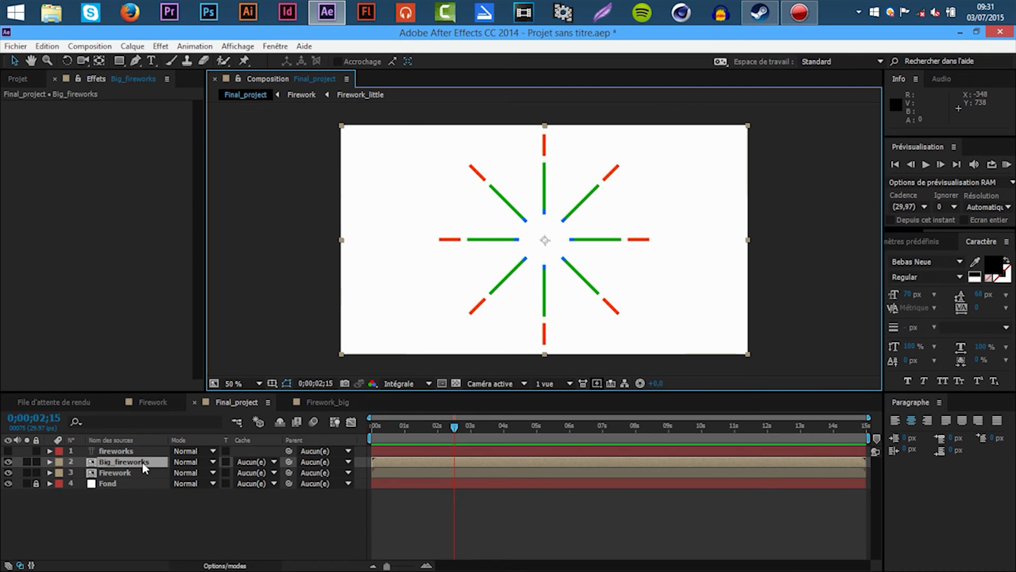
- Create Echelle and Position keyframes on the Big_fireworks layer at 0;00;02;15 and show both animated properties
click(141, 452)
click(136, 462)
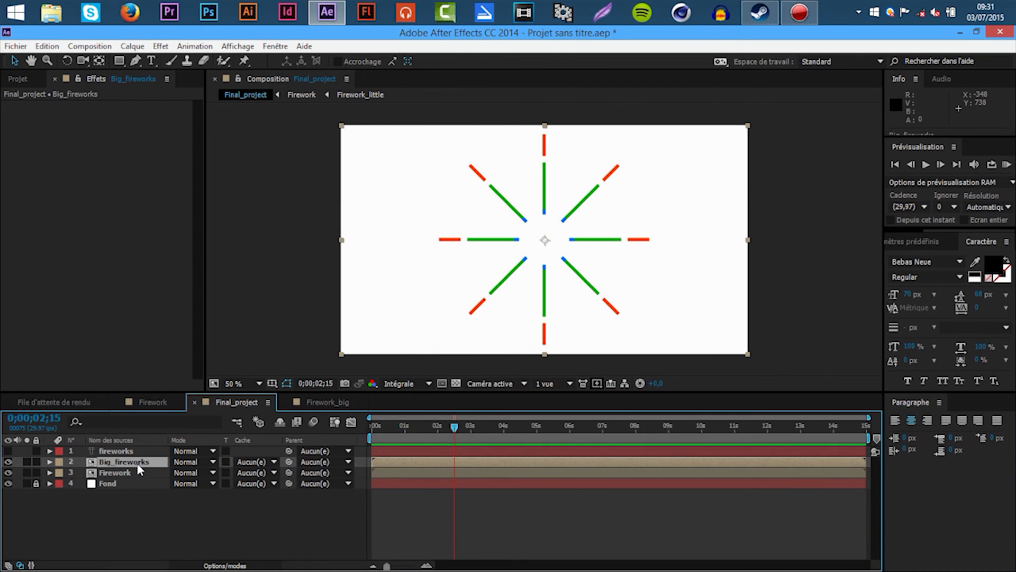
key(s)
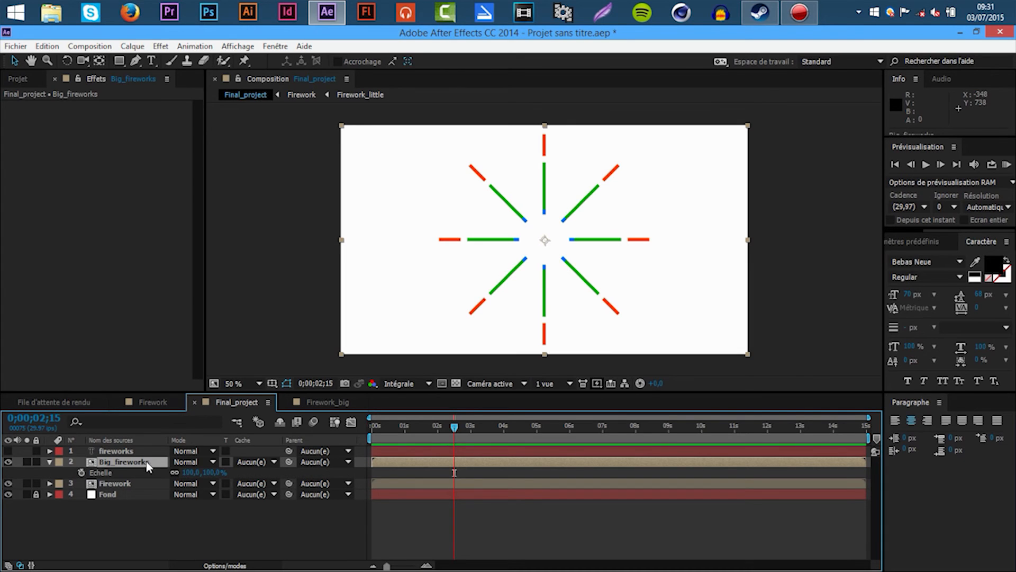
click(81, 472)
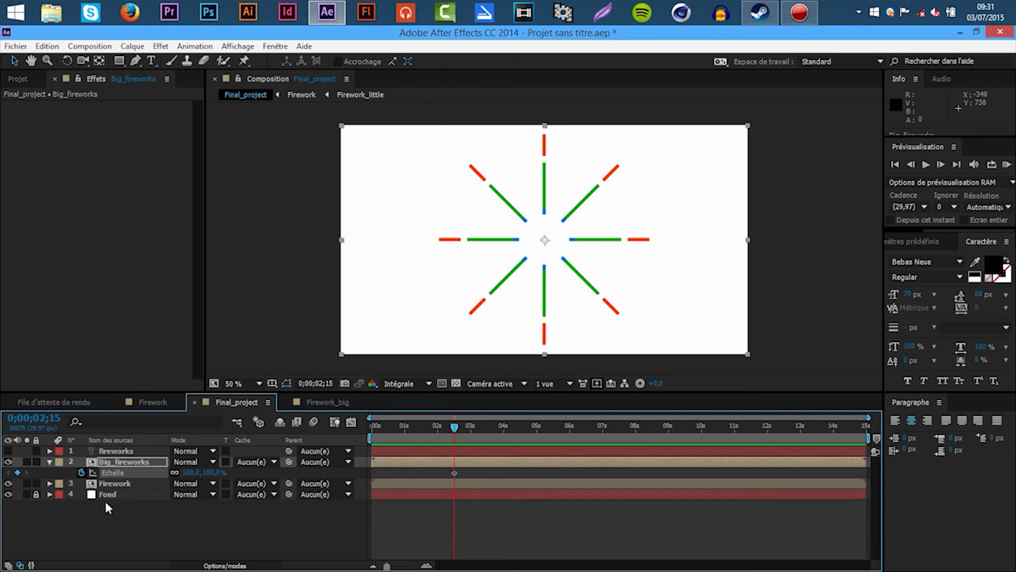
key(p)
click(80, 471)
click(116, 492)
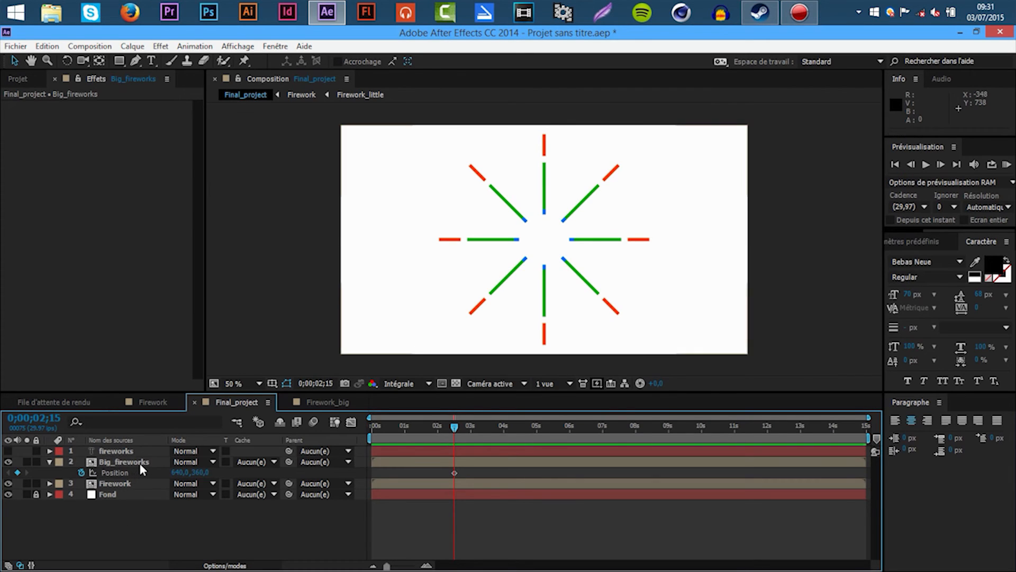
click(138, 463)
key(p)
key(u)
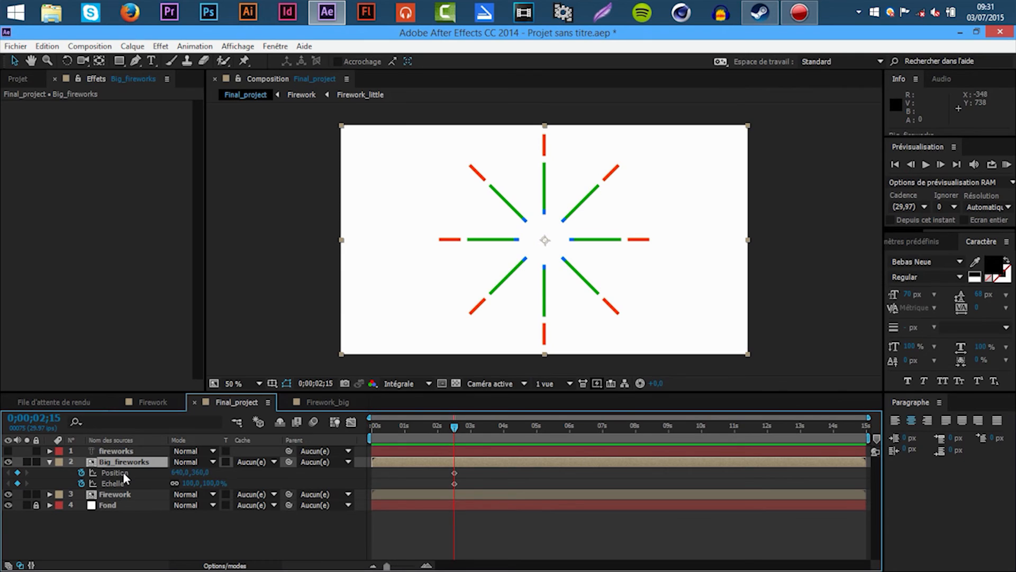
- At 0;00;03;15, set the Big_fireworks Echelle to 30% and move the layer to about 340, 330
key(shift+Page_Down)
key(shift+Page_Down)
key(shift+Page_Down)
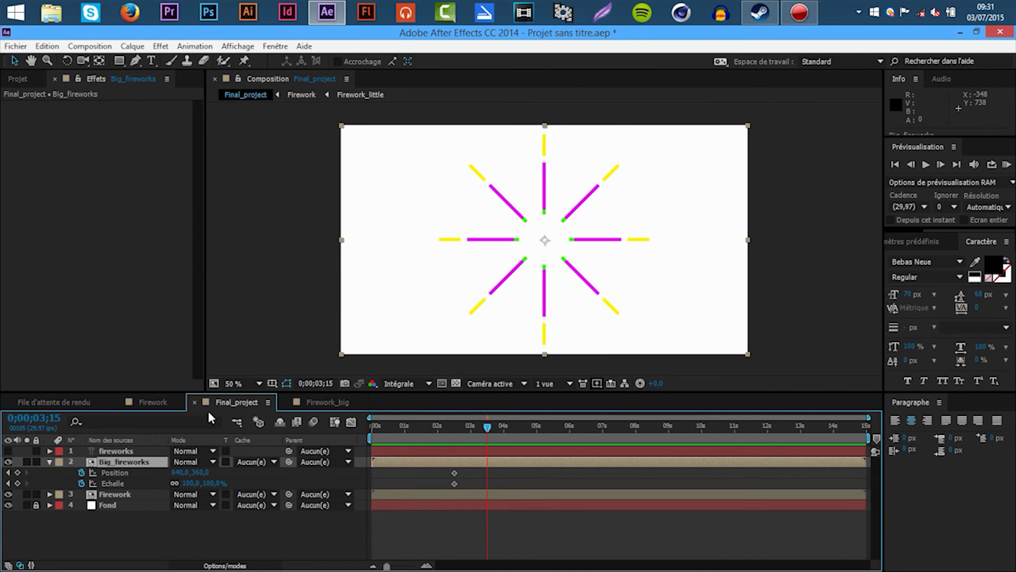
drag(209, 483, 184, 485)
click(208, 483)
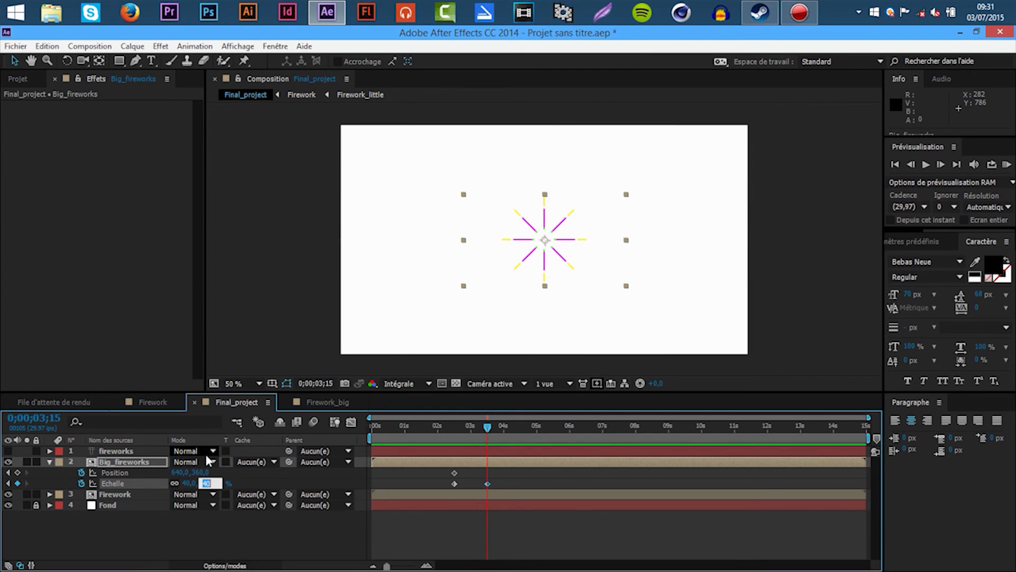
text(30)
key(Return)
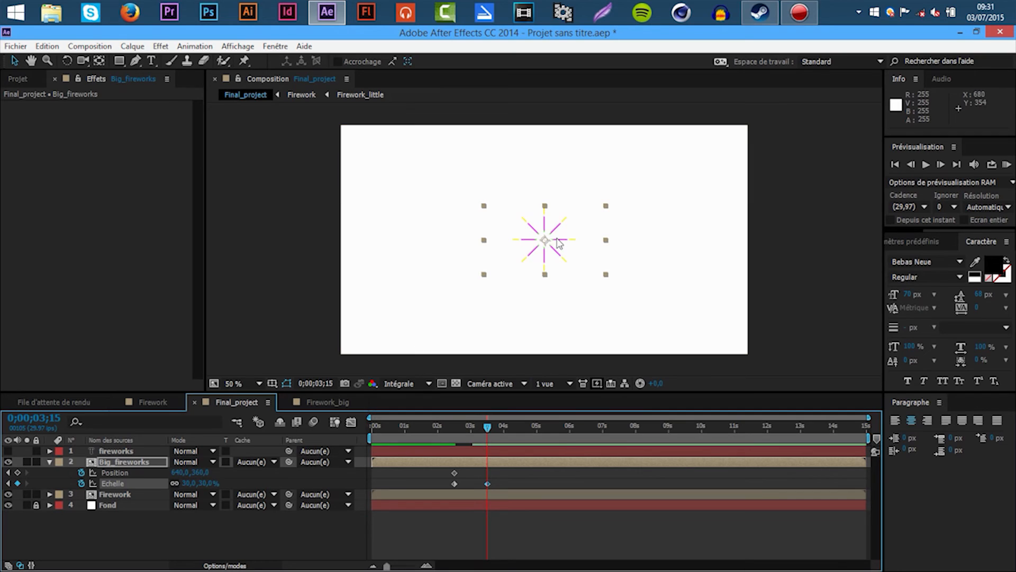
drag(560, 238, 499, 231)
drag(476, 227, 467, 228)
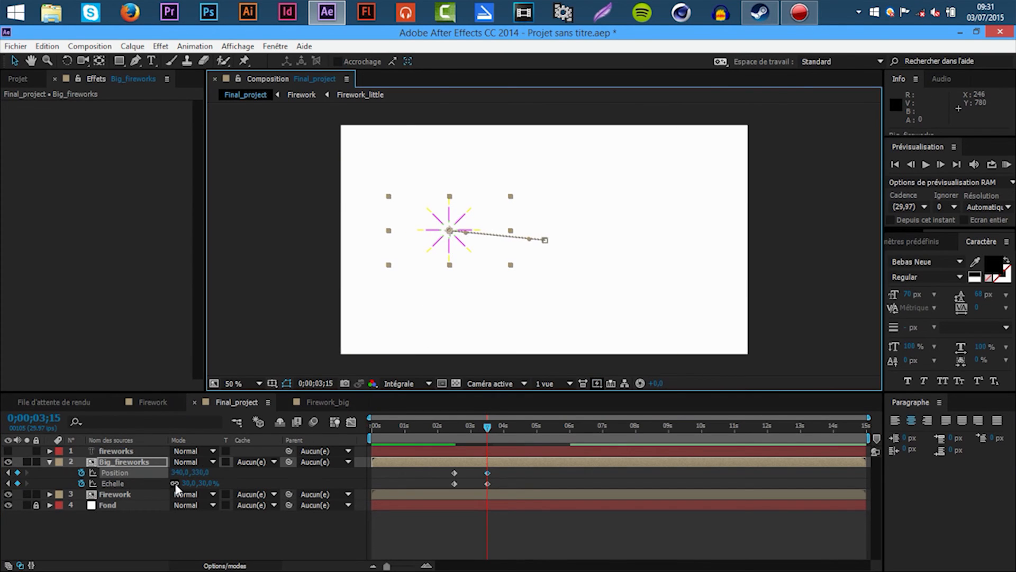
- Show the fireworks text layer, reduce its Echelle to about 330.9%, and place it at about 640, 618 beneath the burst
click(7, 450)
drag(644, 311, 685, 316)
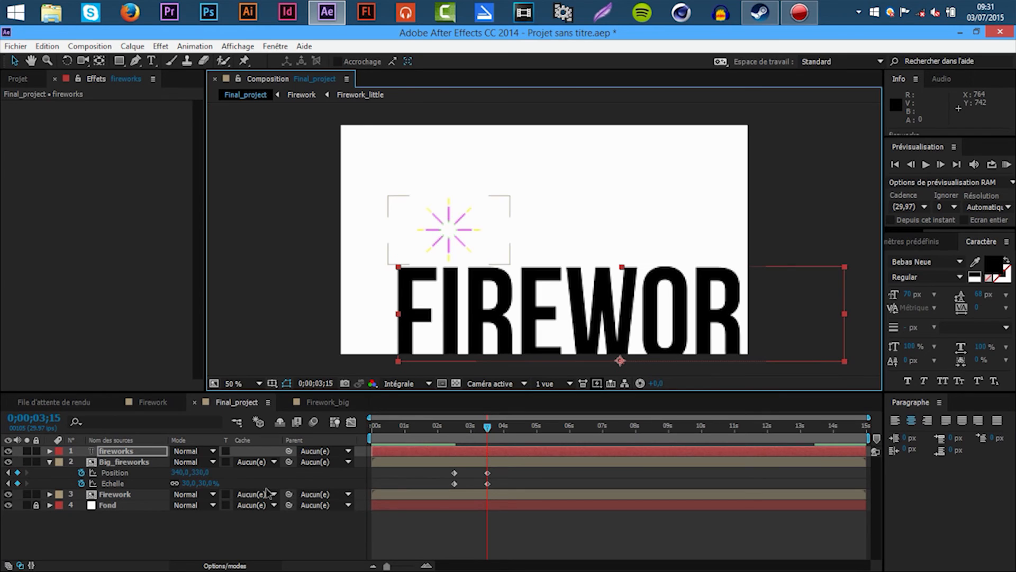
key(s)
drag(209, 462, 42, 463)
mouse_move(548, 307)
mouse_down()
mouse_move(533, 297)
mouse_move(562, 300)
mouse_up()
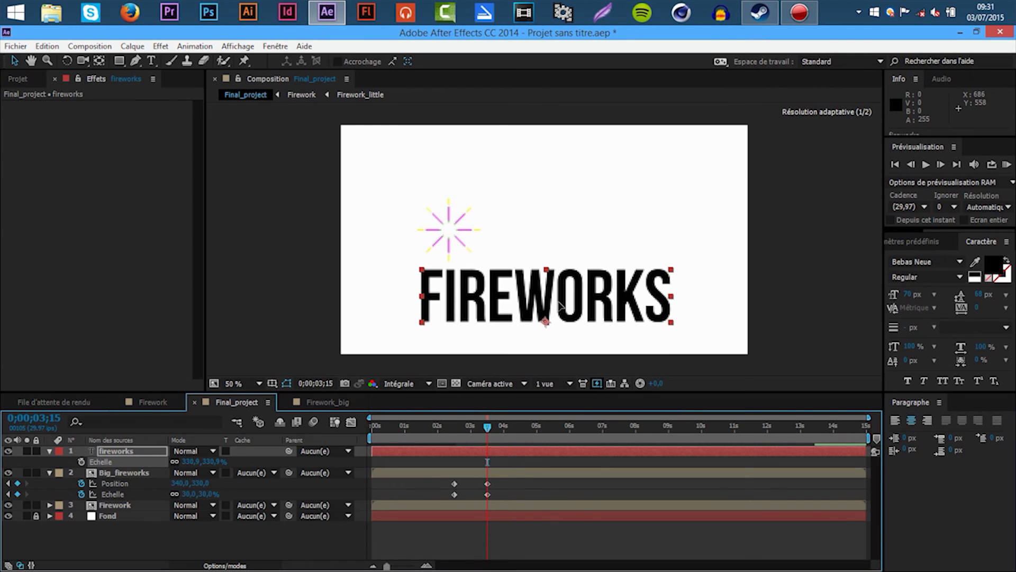
drag(558, 302, 558, 303)
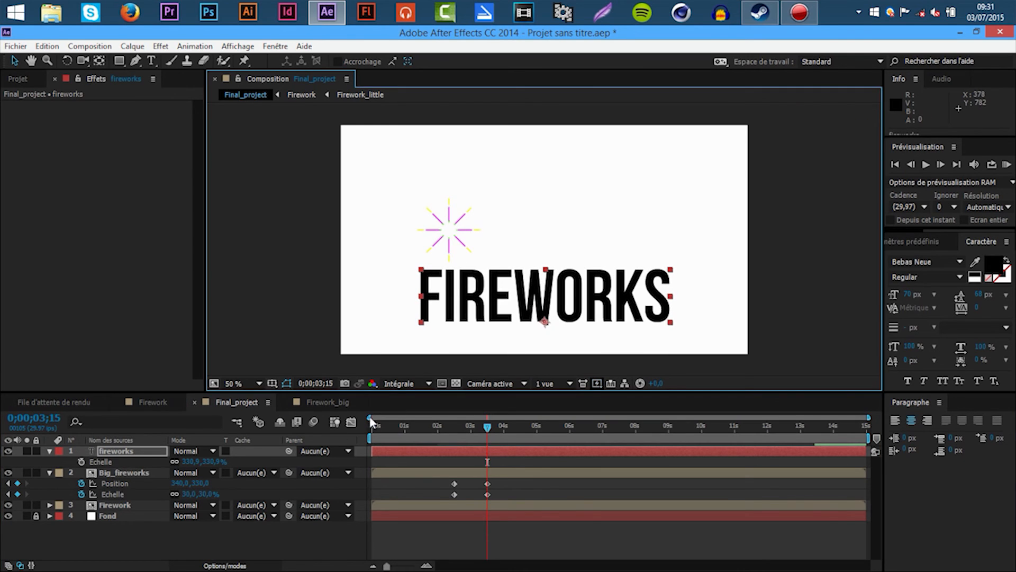
- At 0;00;03;15, set the Big_fireworks Echelle to 20% and lower the layer to position 340, 370
click(207, 494)
text(20)
key(Return)
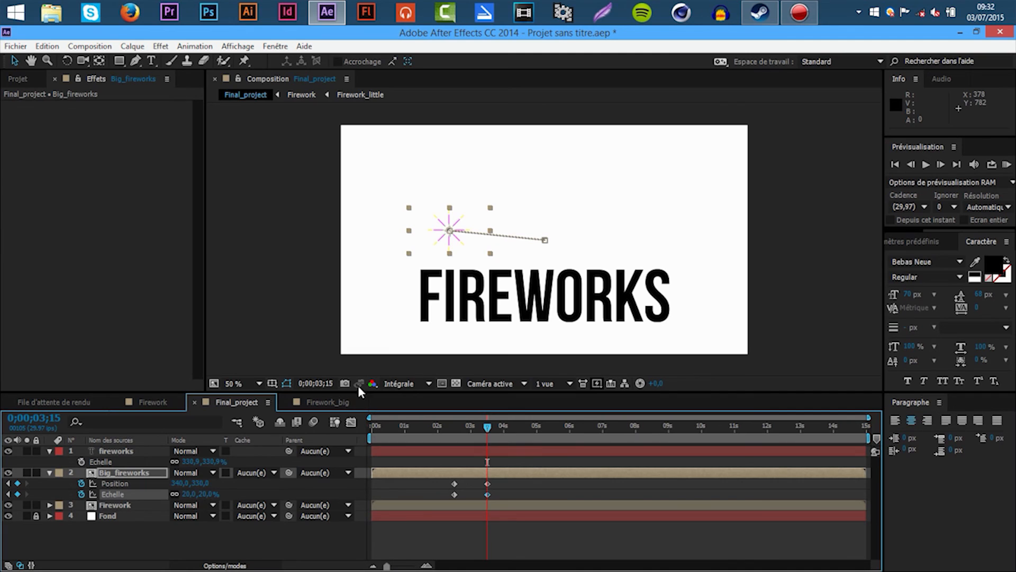
key(shift+Down)
key(shift+Down)
key(shift+Down)
key(shift+Down)
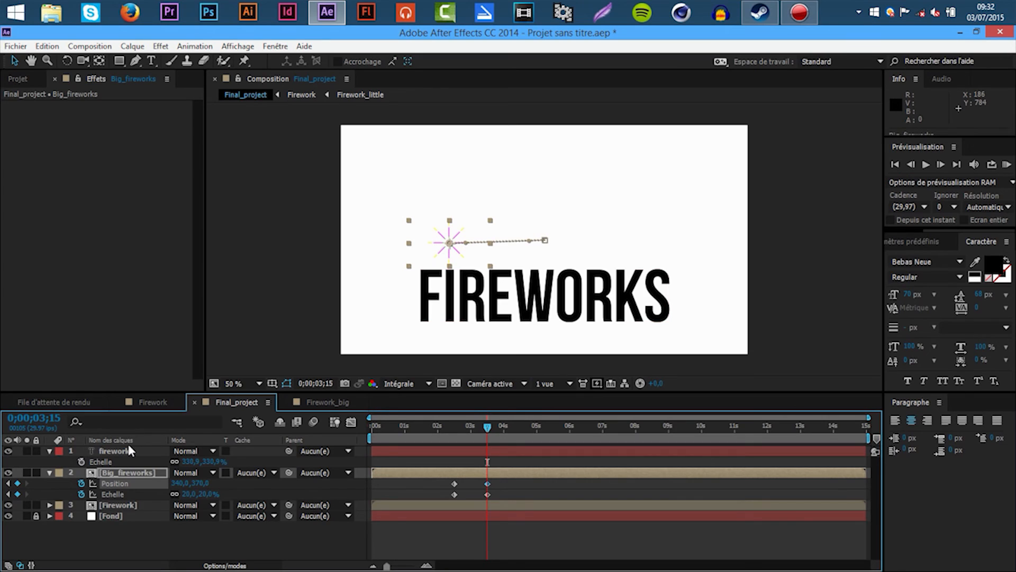
- Create Echelle and Position keyframes on the fireworks text layer at 0;00;03;15
click(95, 453)
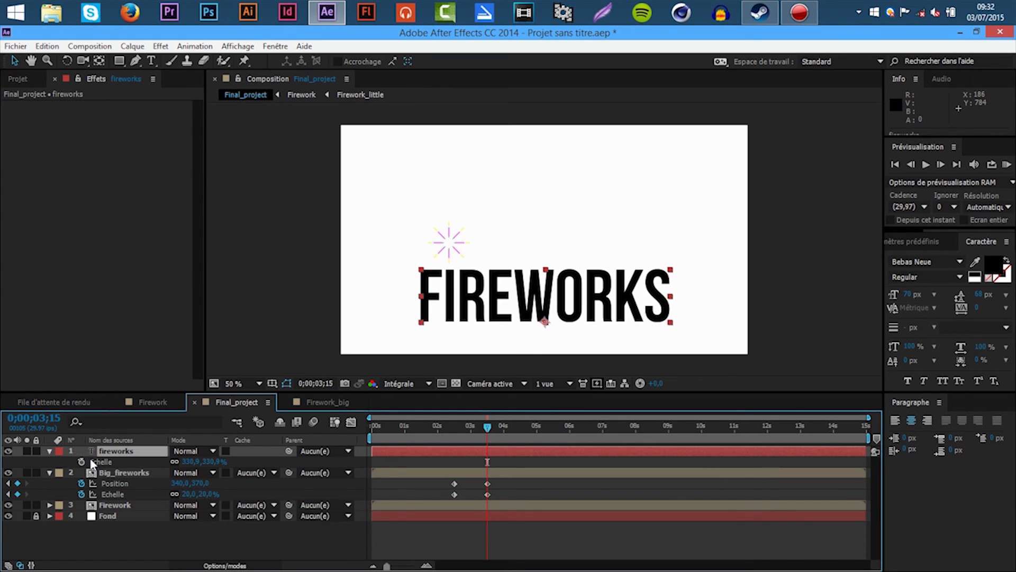
key(alt+shift+s)
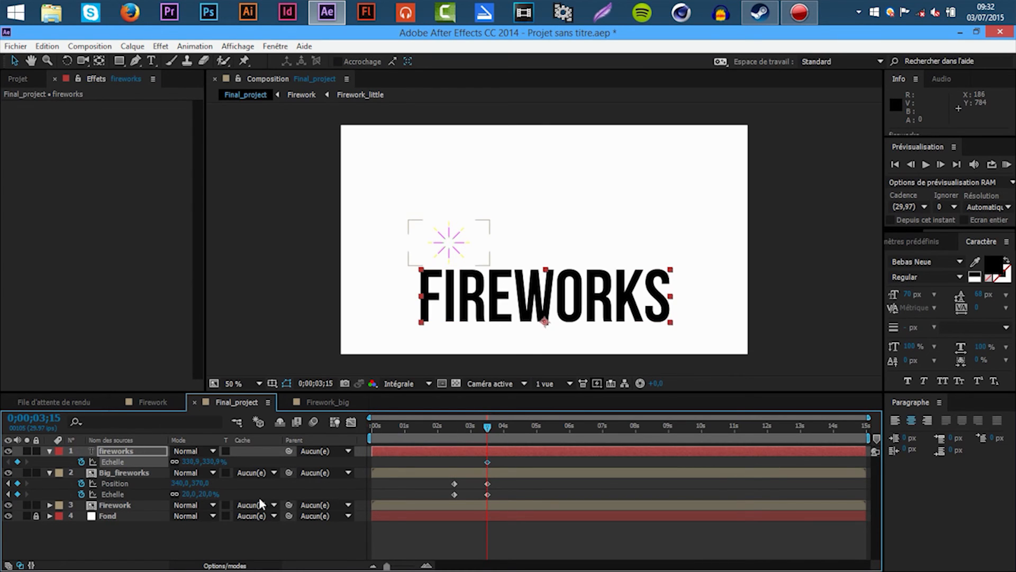
key(p)
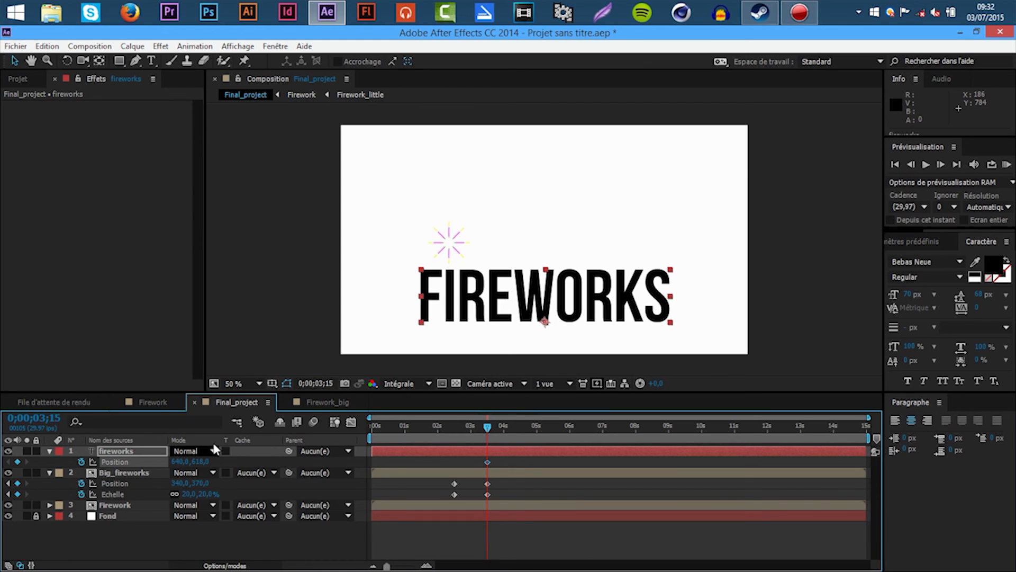
key(shift+s)
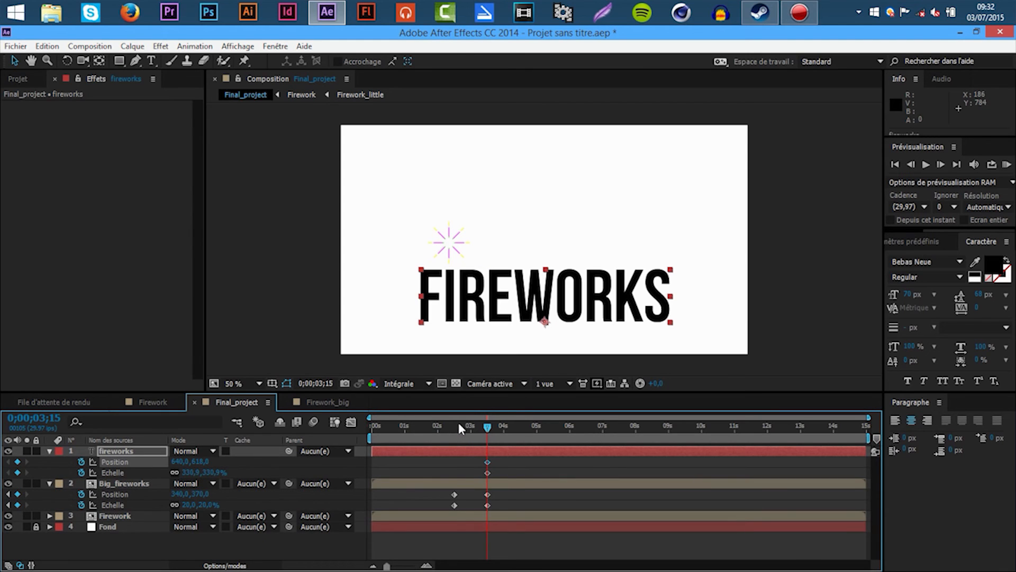
- At 0;00;02;15, enlarge the fireworks text to about 1034.9%, move it off-frame to about 1574, 1256, and preview the transition
drag(456, 424, 453, 427)
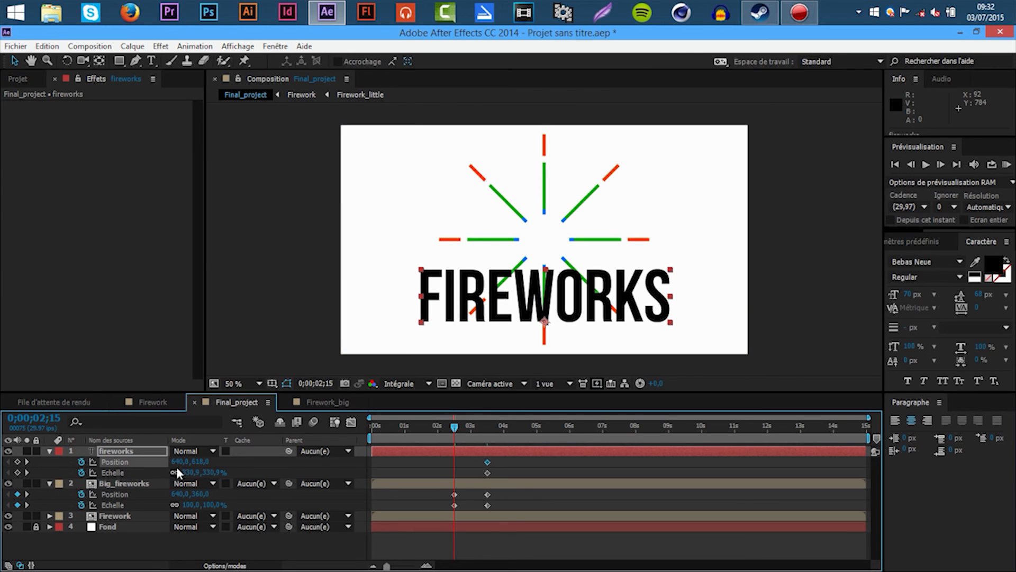
drag(199, 469, 623, 421)
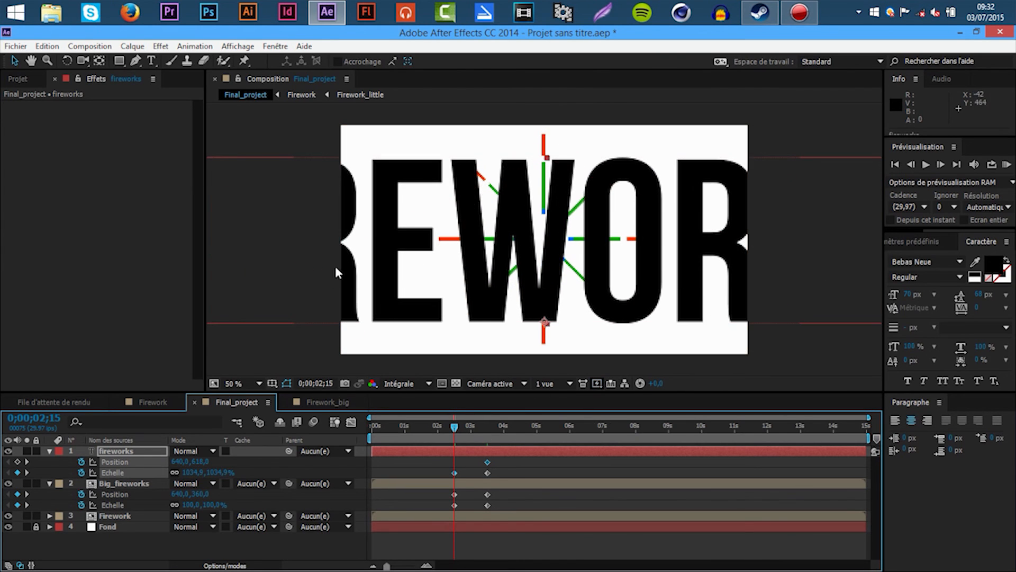
drag(350, 258, 627, 357)
drag(562, 412, 592, 493)
click(324, 550)
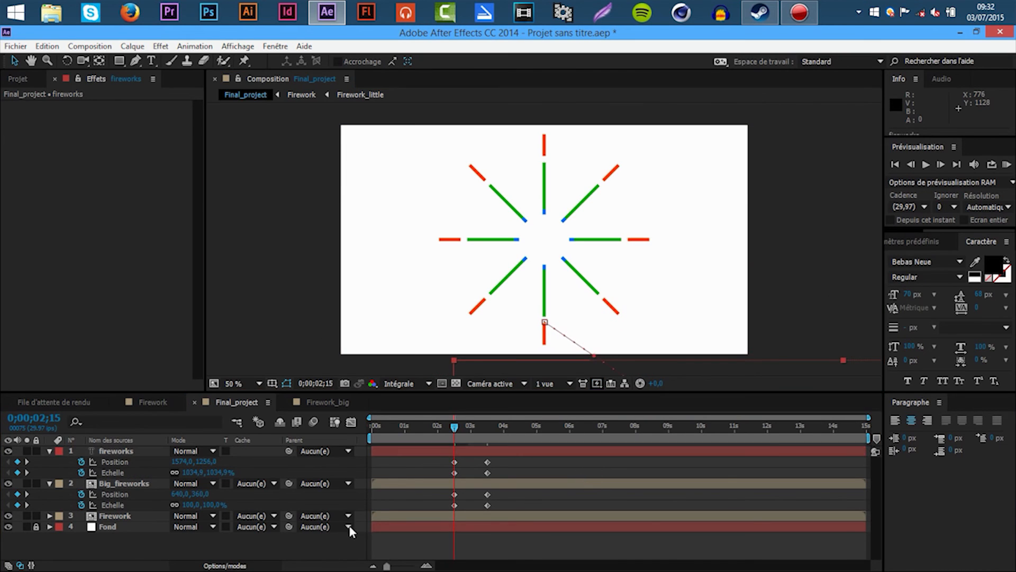
key(space)
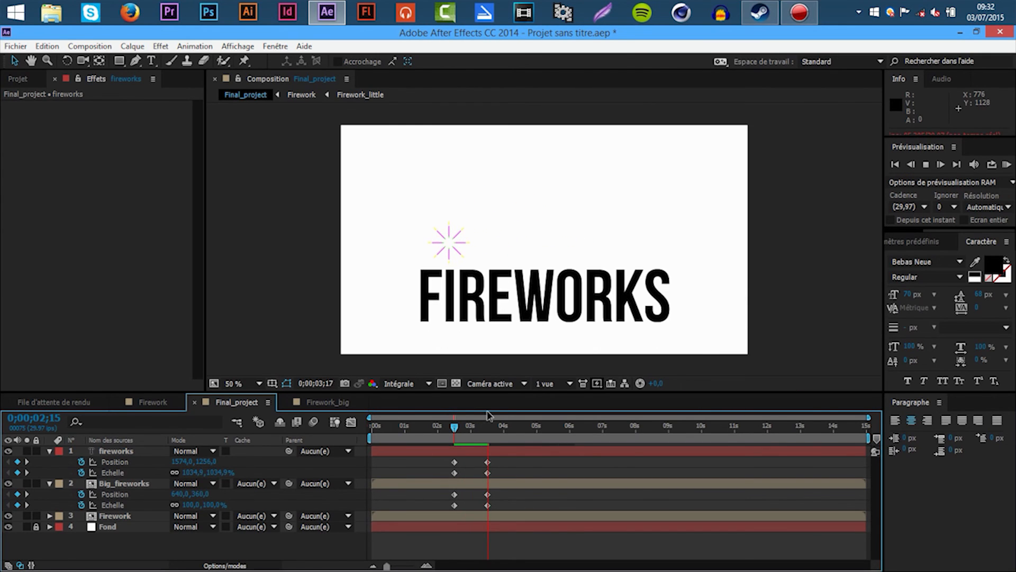
- In the speed graph, ease the Big_fireworks Position and Echelle curves to zero at their final keyframes with long incoming handles
mouse_move(466, 422)
mouse_down()
mouse_move(443, 427)
mouse_move(517, 431)
mouse_move(456, 436)
mouse_up()
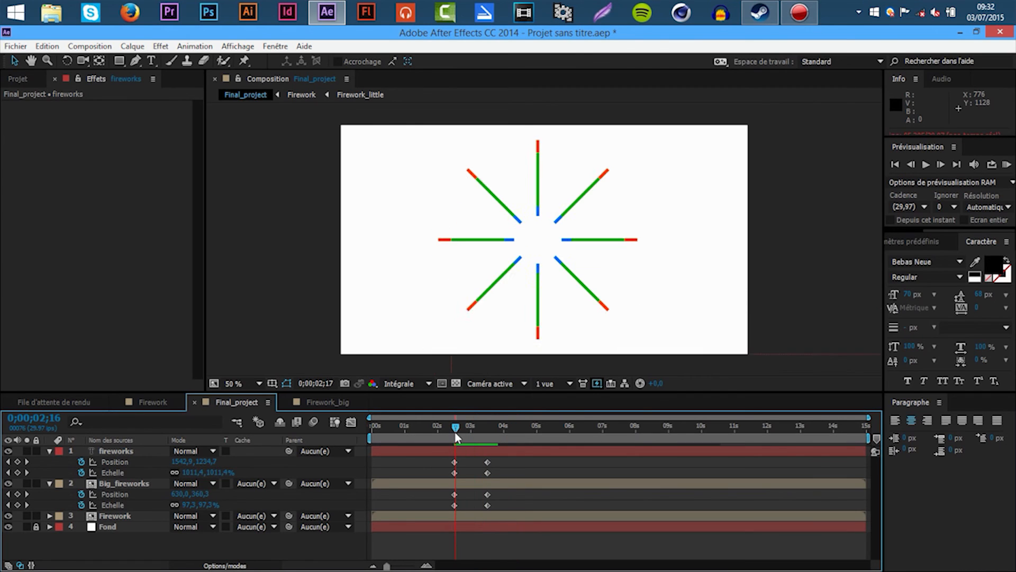
click(351, 423)
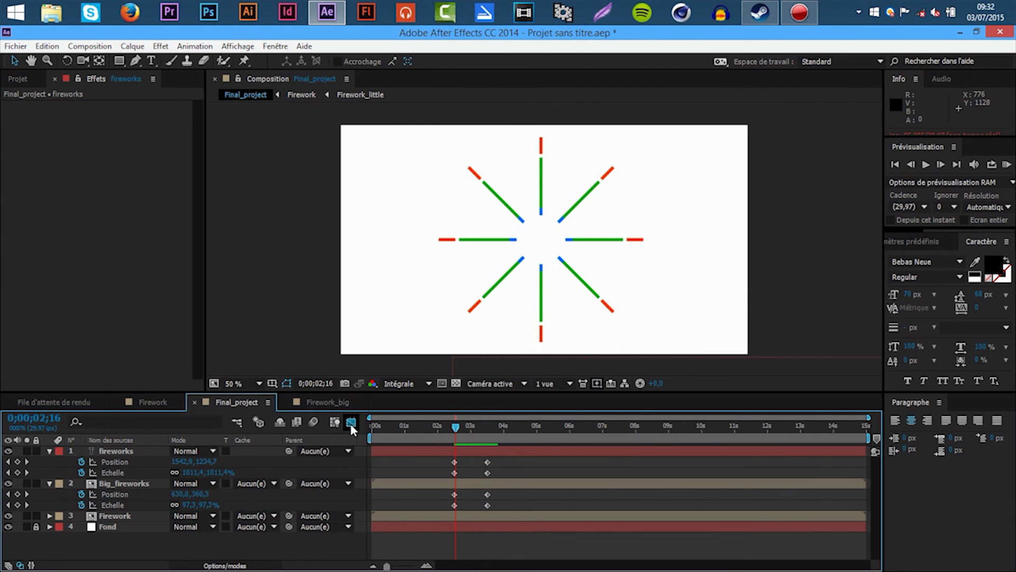
click(136, 493)
click(591, 551)
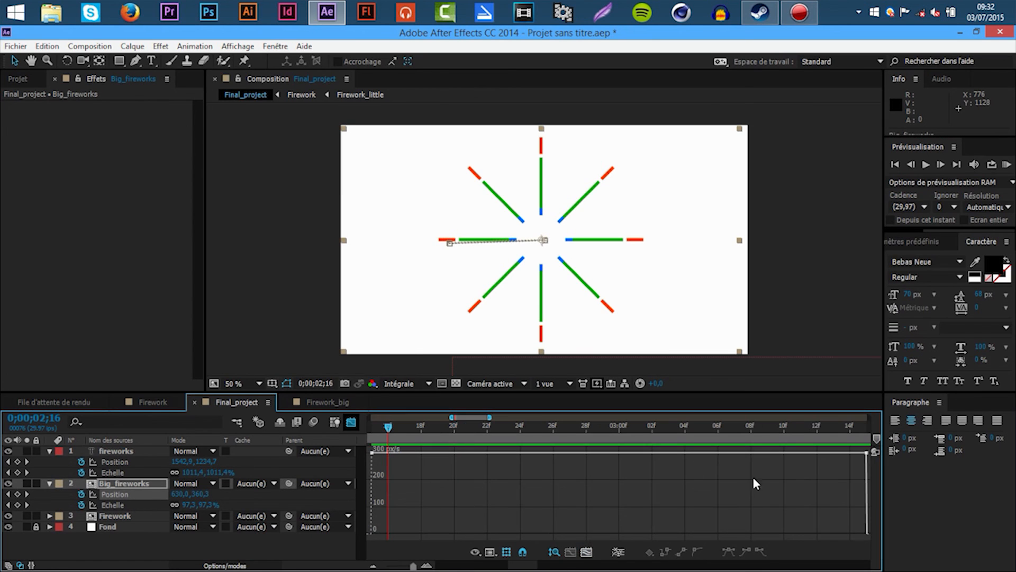
drag(865, 454, 687, 533)
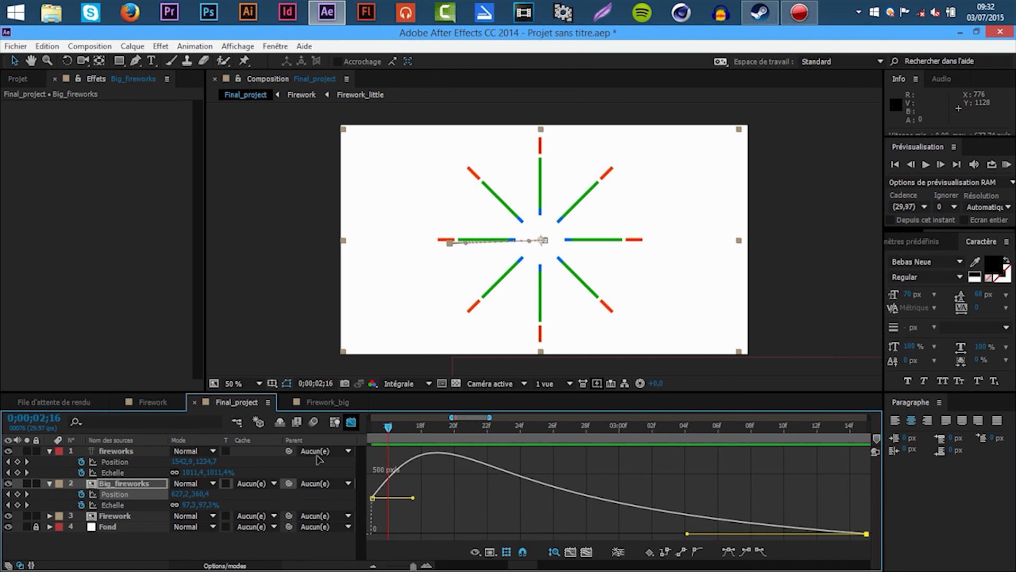
click(114, 505)
drag(860, 490, 687, 461)
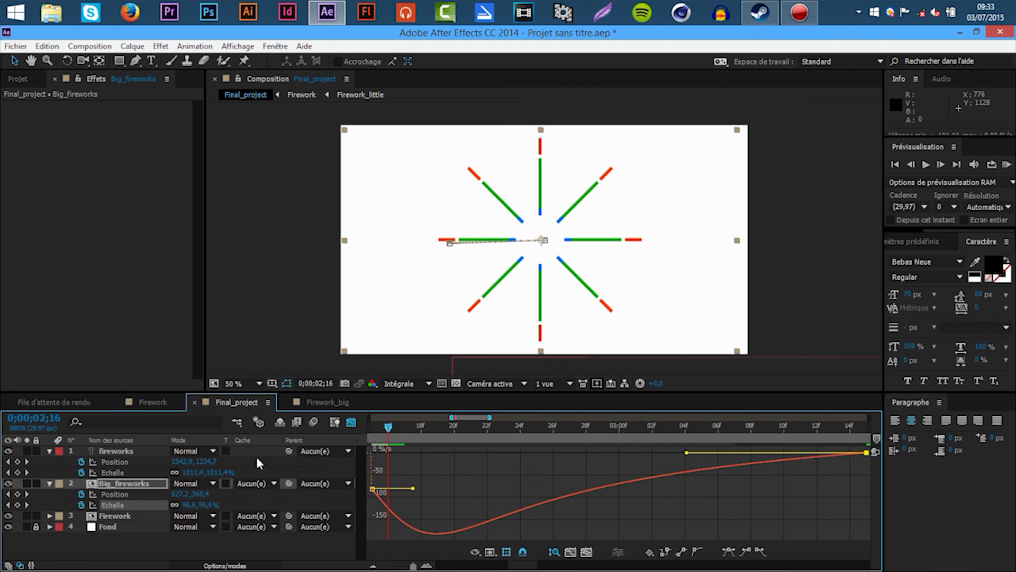
- Ease the fireworks text layer's Position and Echelle speed curves to zero at their final keyframes, then return to the full keyframe timeline
click(123, 461)
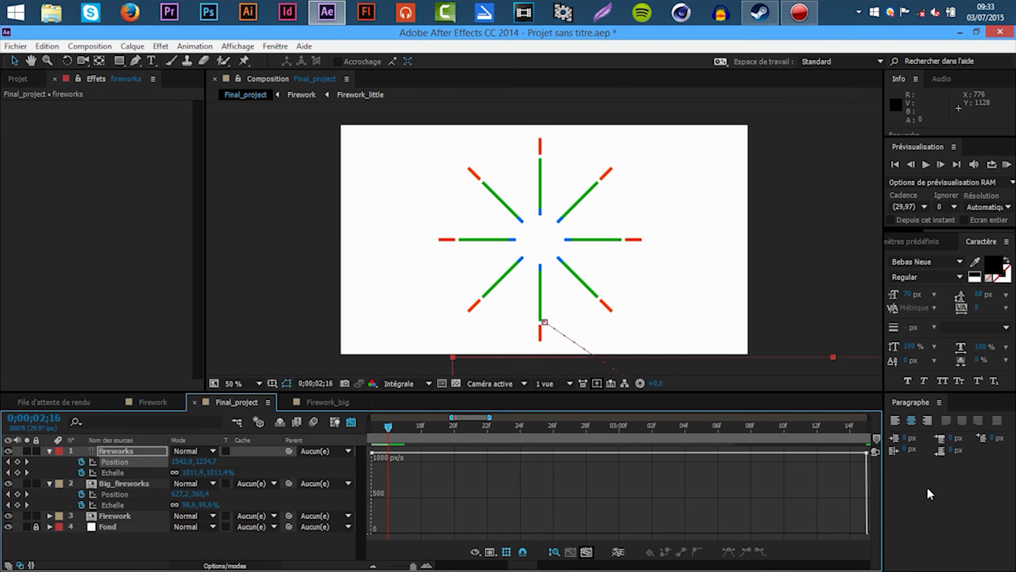
drag(864, 454, 651, 522)
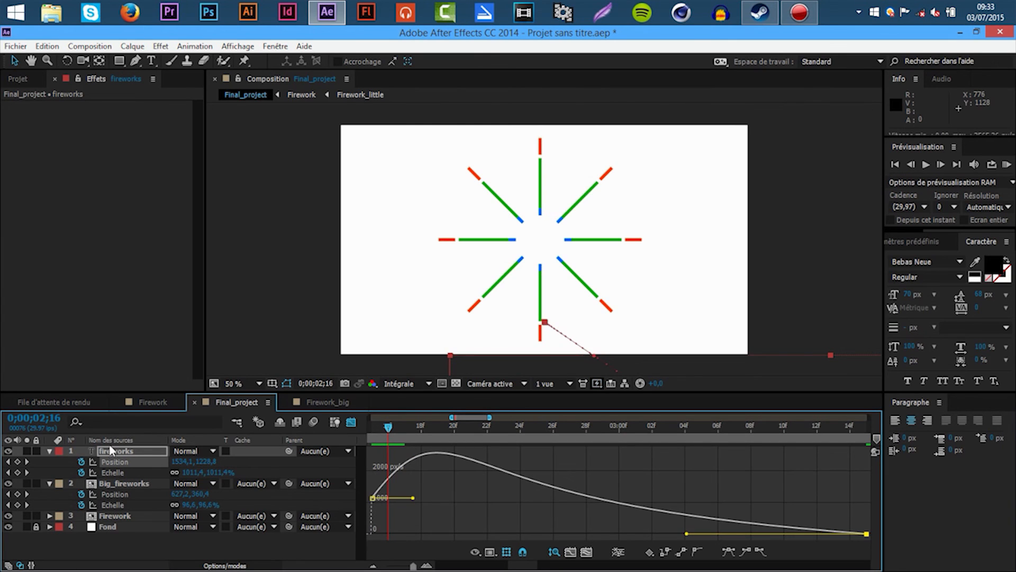
click(120, 471)
mouse_move(867, 534)
drag(867, 535, 687, 453)
click(351, 422)
drag(414, 566, 347, 566)
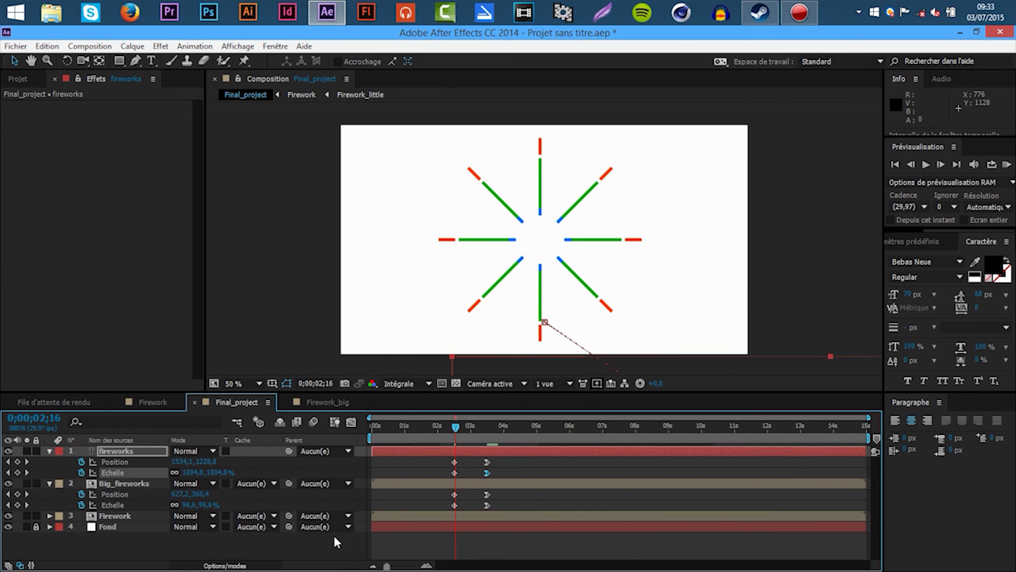
- Deselect the layers and run a RAM preview of the eased title transition, stopping it at 0;00;05;19
click(334, 536)
click(1006, 164)
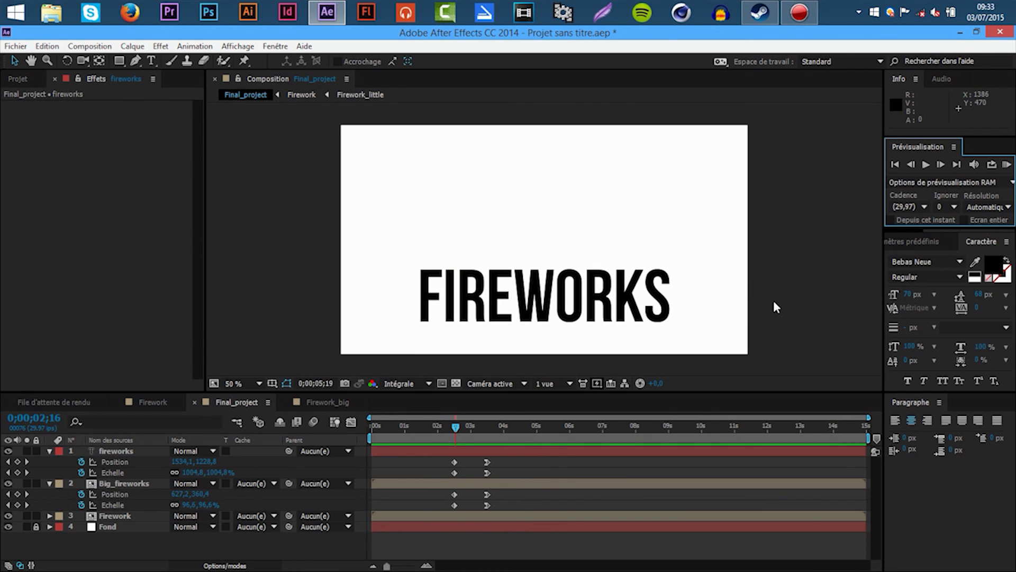
key(space)
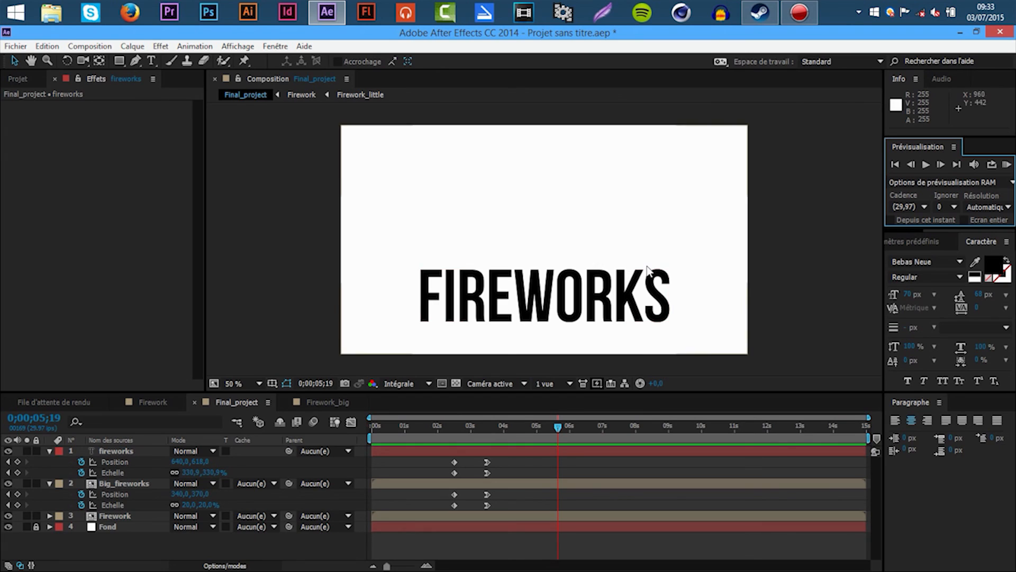